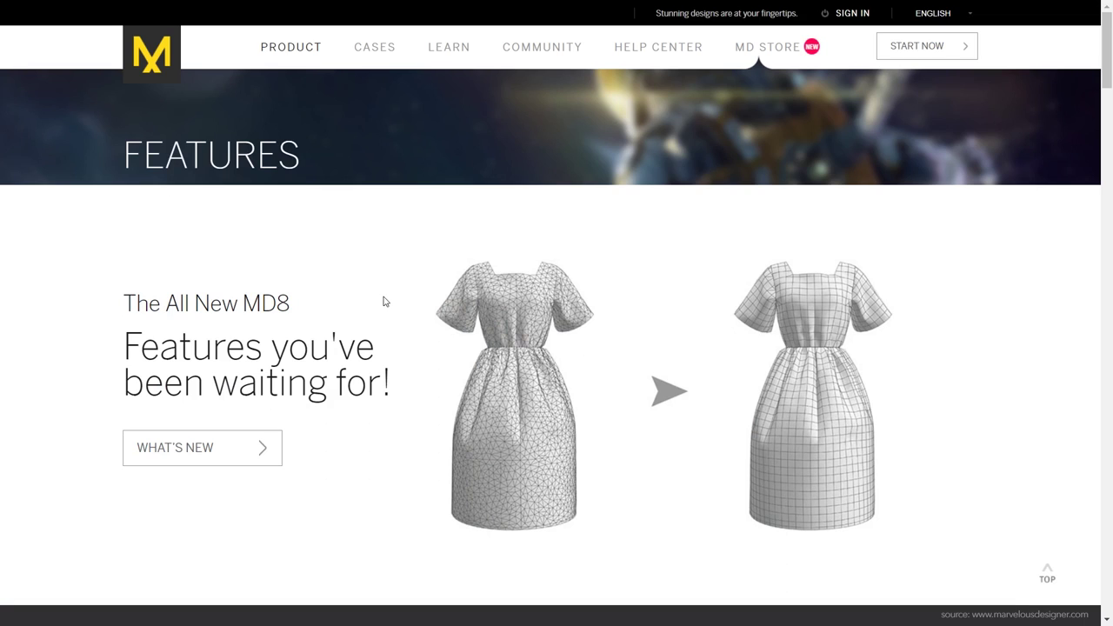
- Find the fast simulation demo on the Marvelous Designer features page and play its video
{"action": "scroll", "coordinate": [385, 301], "scroll_direction": "down", "scroll_amount": 7}
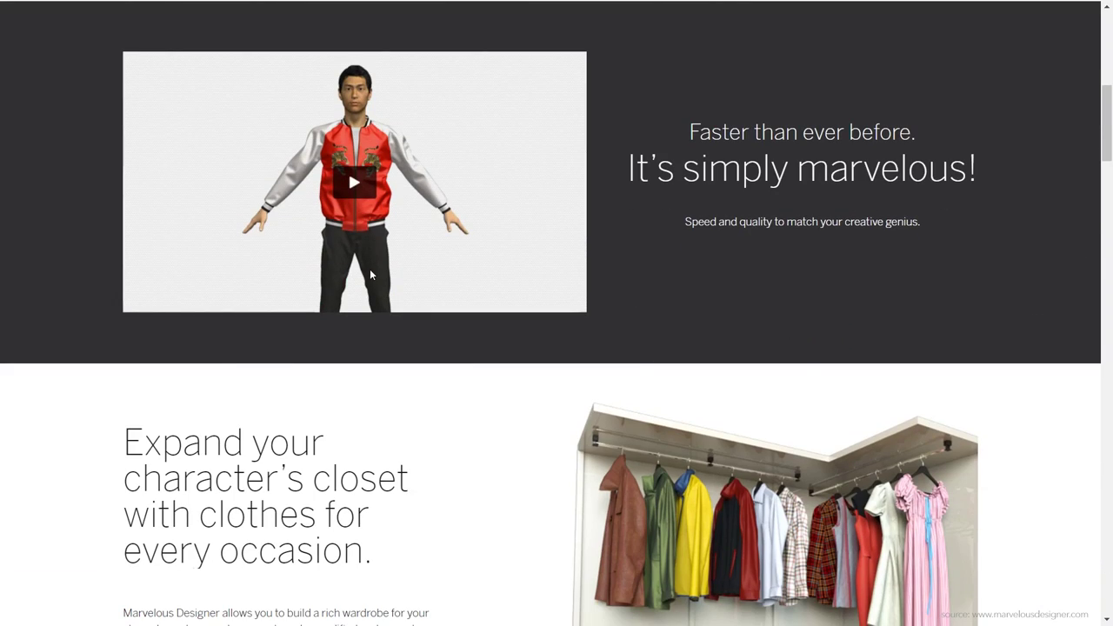
{"action": "left_click", "coordinate": [355, 178]}
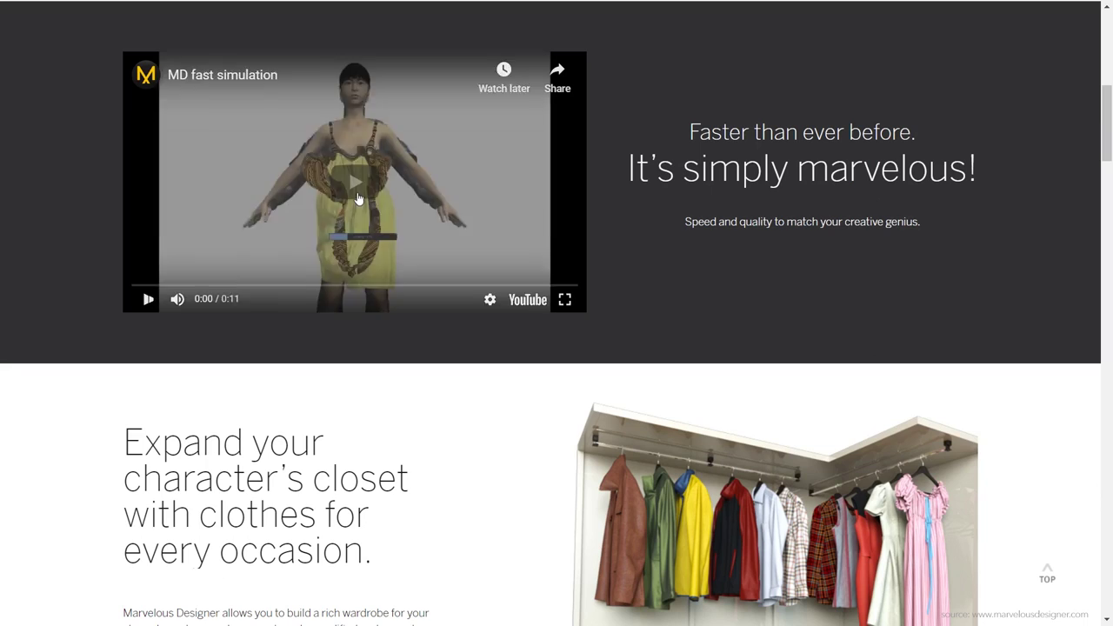
{"action": "left_click", "coordinate": [356, 184]}
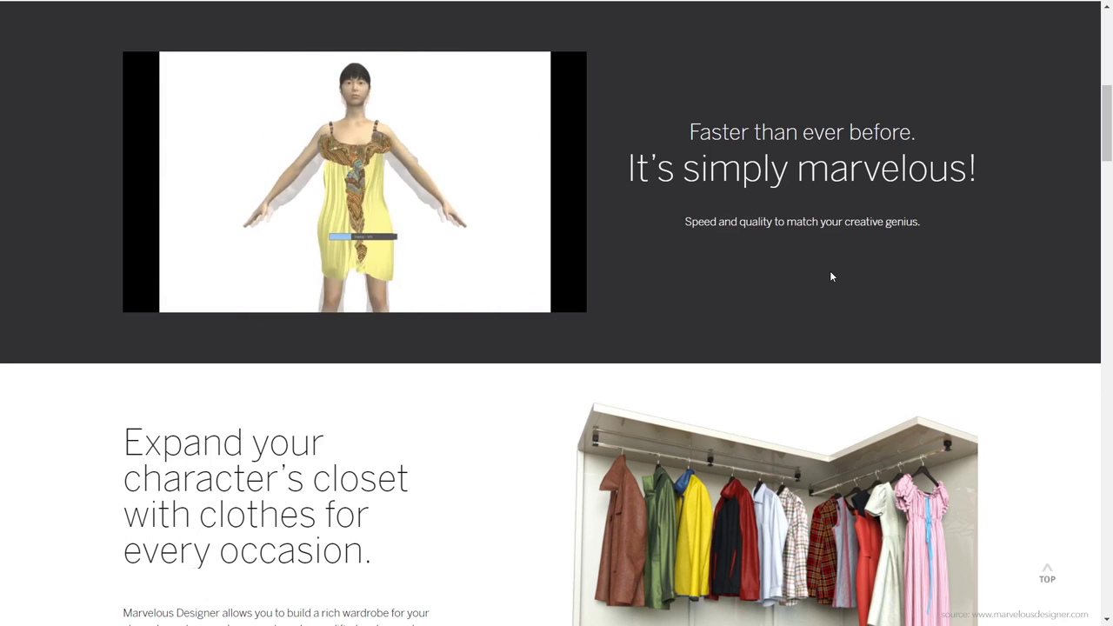
- Browse the Intricate Details slides, from pockets and pushed-up sleeves to curtains, multilayering and scarves, and continue down the features page
{"action": "left_click", "coordinate": [537, 467]}
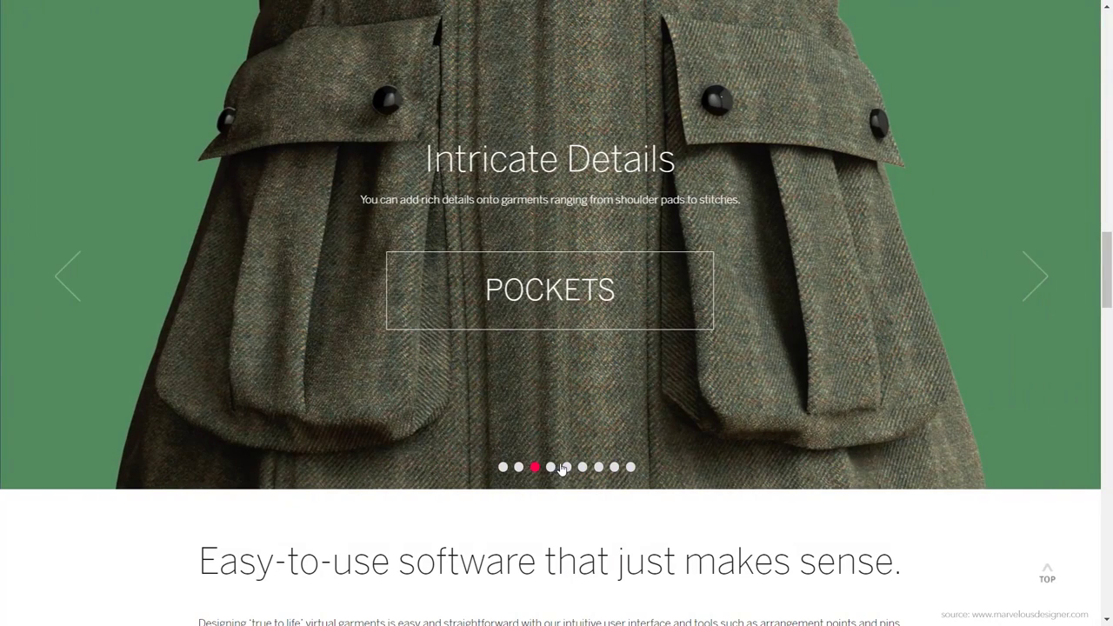
{"action": "left_click", "coordinate": [551, 468]}
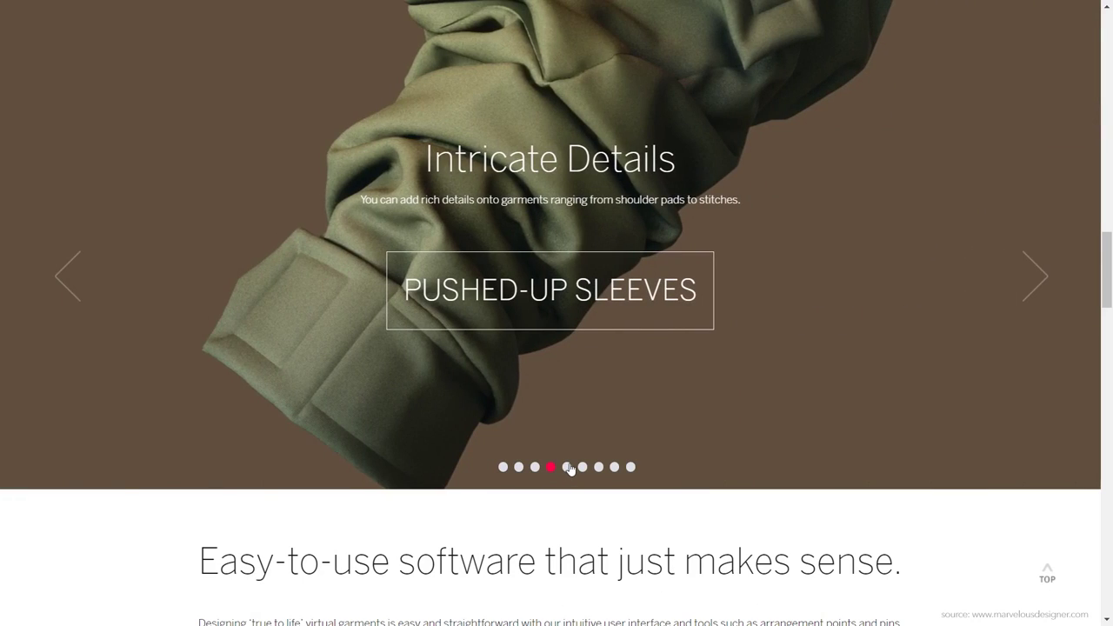
{"action": "left_click", "coordinate": [570, 469]}
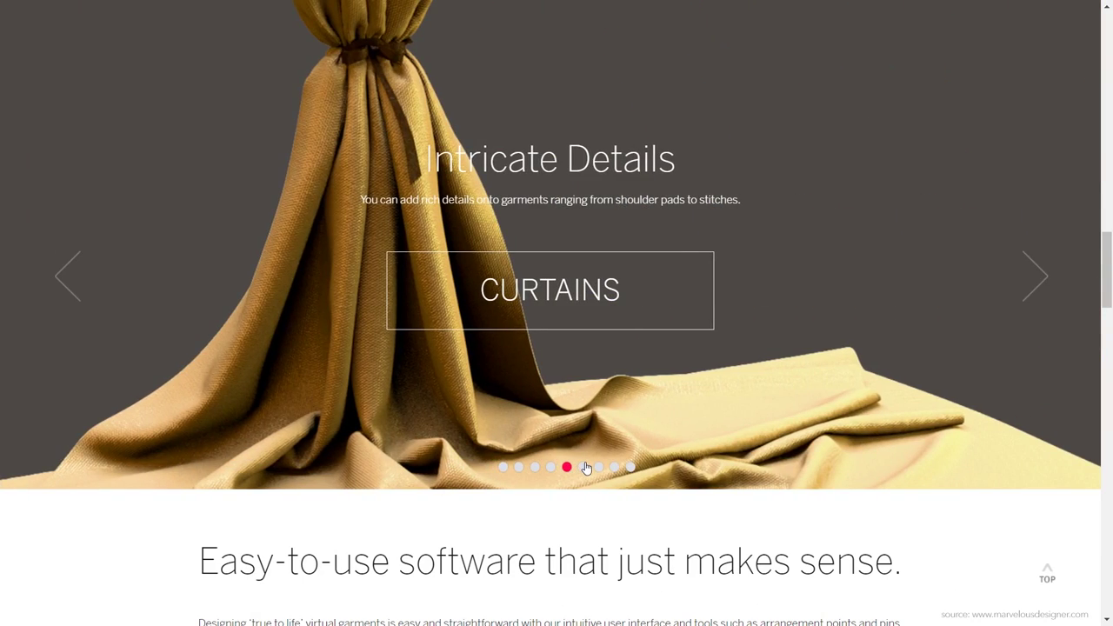
{"action": "left_click", "coordinate": [585, 468]}
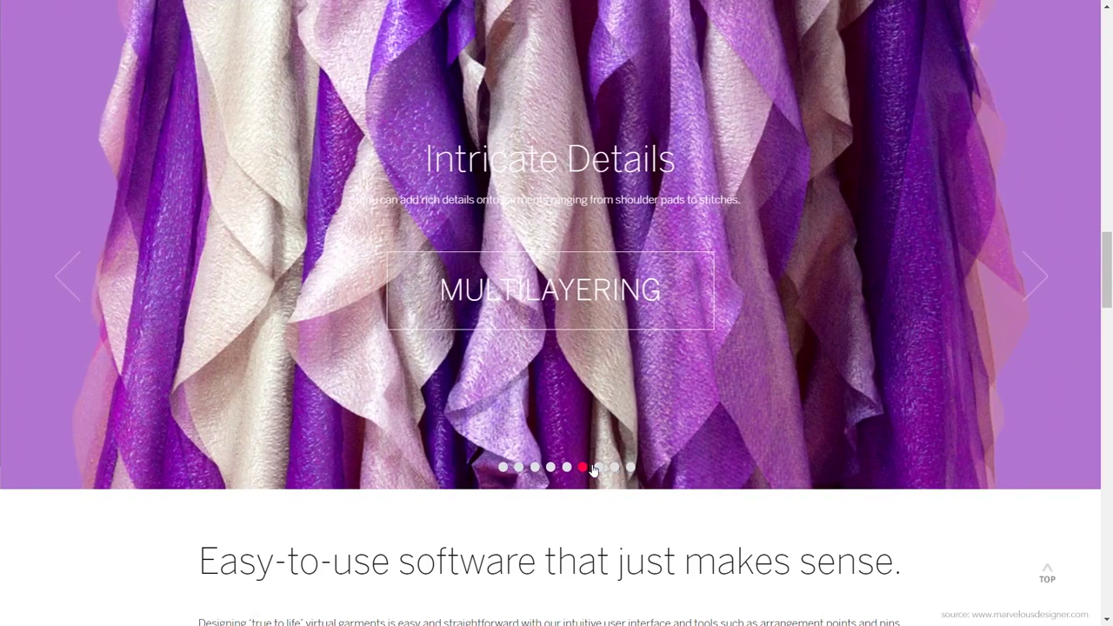
{"action": "left_click", "coordinate": [598, 469]}
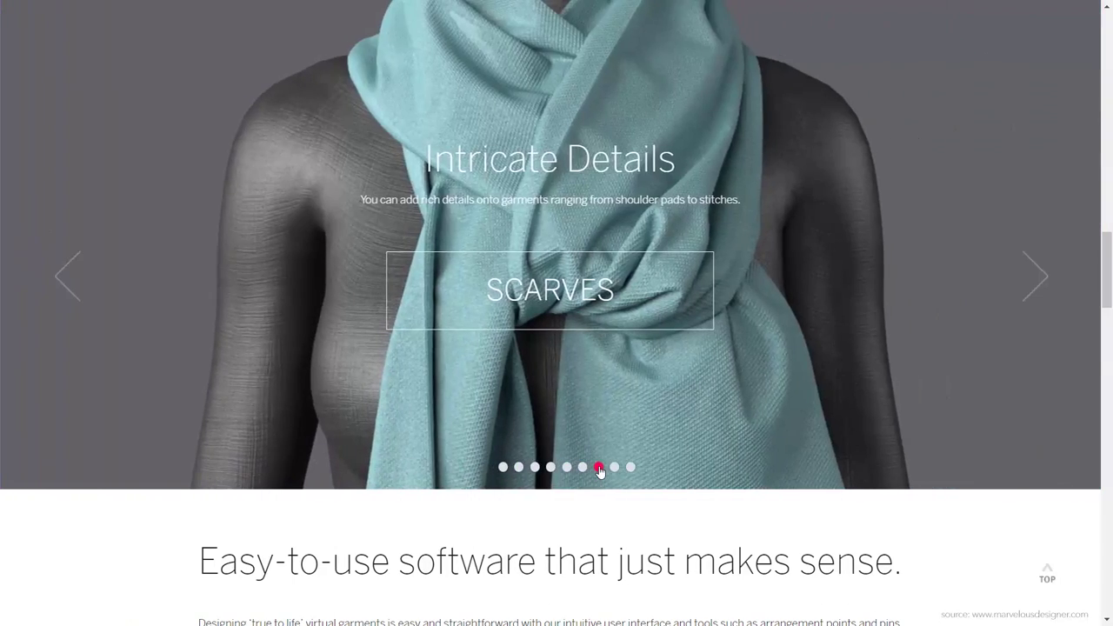
{"action": "scroll", "coordinate": [408, 137], "scroll_direction": "down", "scroll_amount": 5}
{"action": "scroll", "coordinate": [408, 136], "scroll_direction": "down", "scroll_amount": 6}
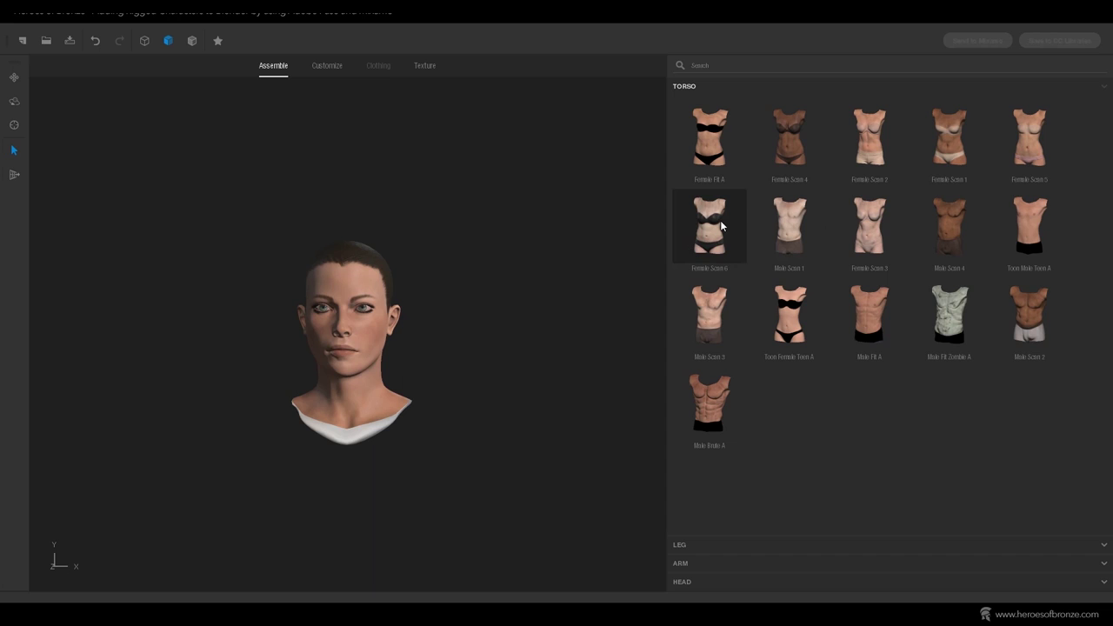
- Assemble a female character from the Female Fit A torso, change its hairstyle and add Classic eyewear
{"action": "left_click", "coordinate": [709, 139]}
{"action": "left_click", "coordinate": [678, 544]}
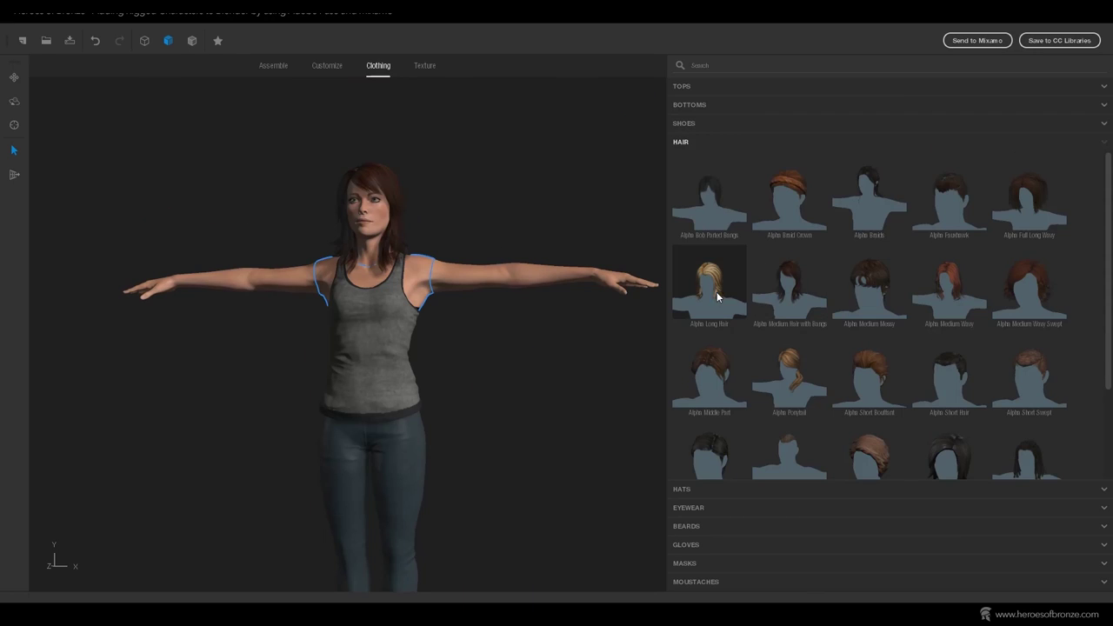
{"action": "left_click", "coordinate": [792, 372]}
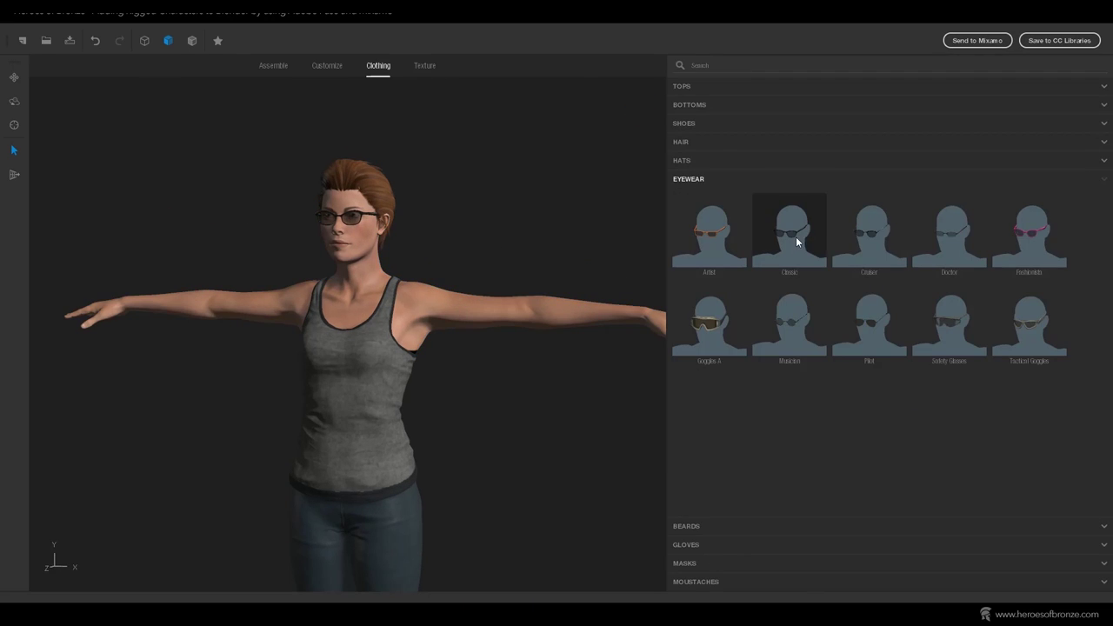
{"action": "left_click", "coordinate": [791, 236]}
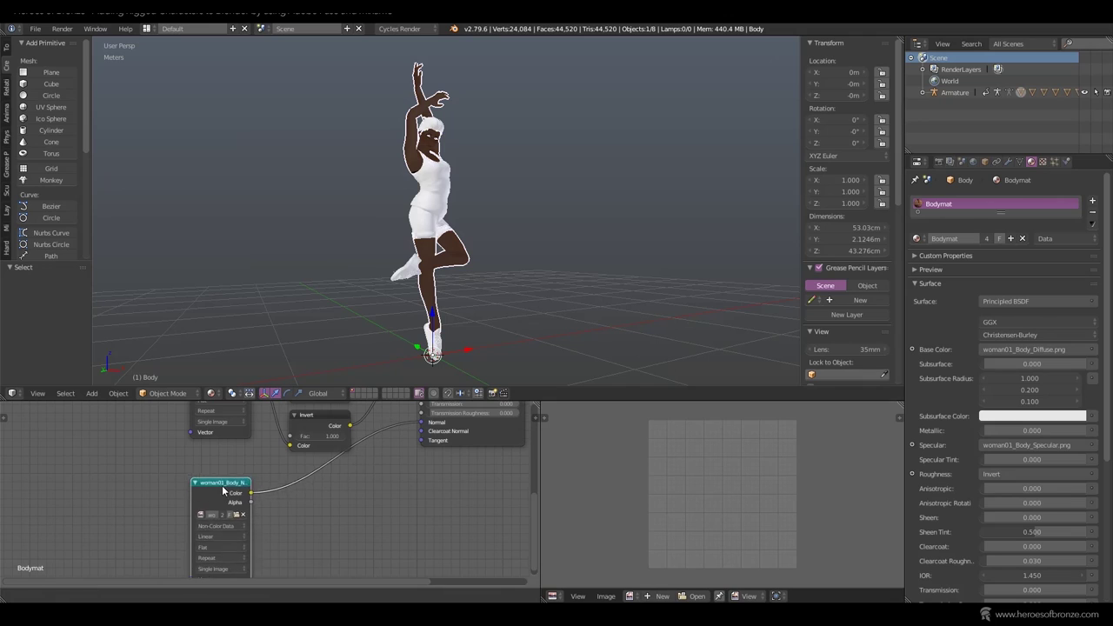
{"action": "left_click", "coordinate": [217, 520]}
{"action": "left_click", "coordinate": [287, 487]}
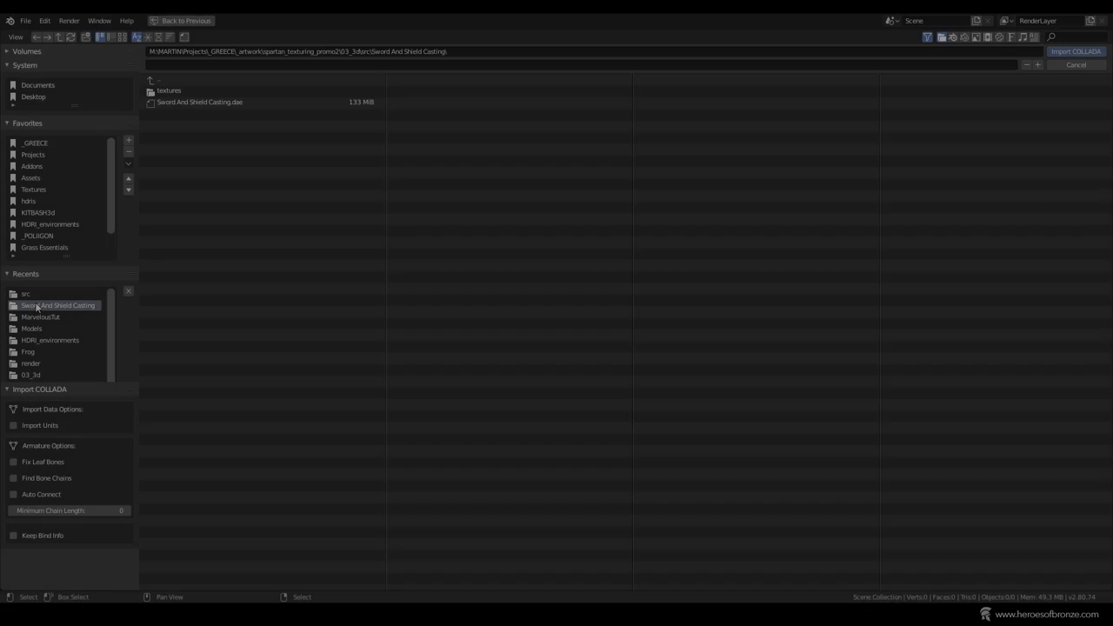
- Import Arm Gesture.dae from the src folder with Import Units, Fix Leaf Bones, Find Bone Chains and Auto Connect enabled
{"action": "left_click", "coordinate": [35, 295]}
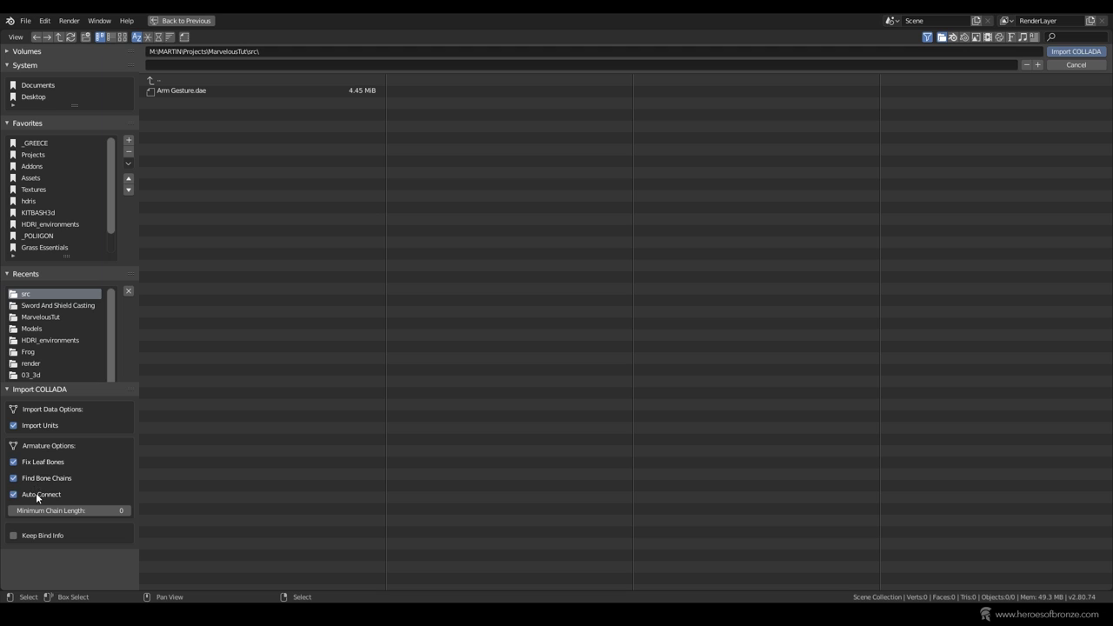
{"action": "double_click", "coordinate": [182, 89]}
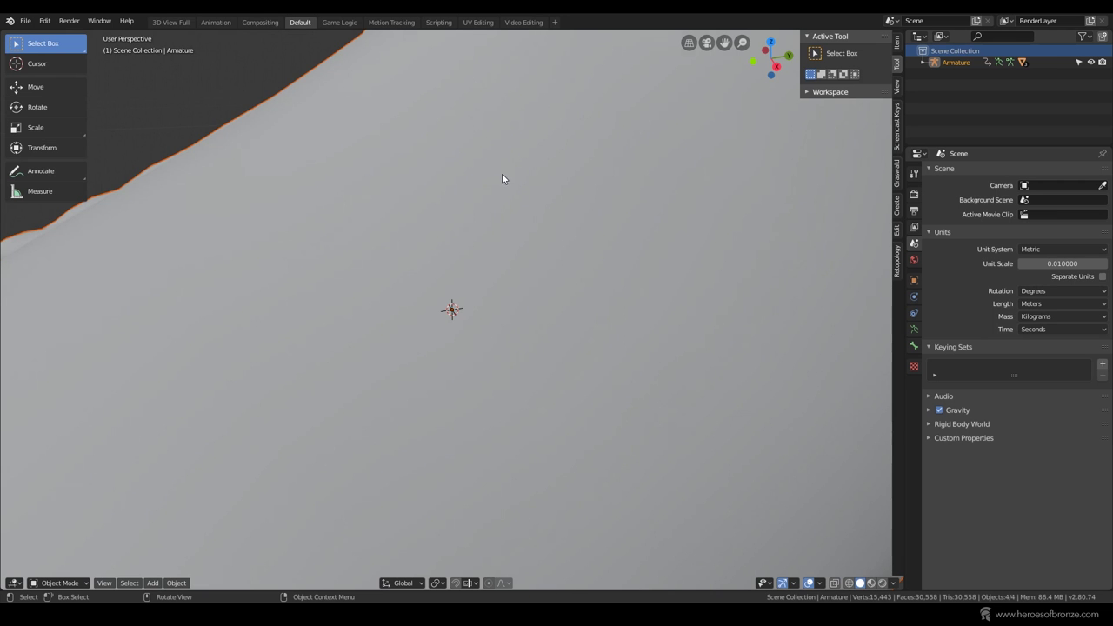
- Select the imported Armature and apply its rotation
{"action": "scroll", "coordinate": [501, 179], "scroll_direction": "down", "scroll_amount": 10}
{"action": "scroll", "coordinate": [522, 188], "scroll_direction": "up", "scroll_amount": 4}
{"action": "scroll", "coordinate": [540, 181], "scroll_direction": "down", "scroll_amount": 1}
{"action": "middle_click_drag", "start_coordinate": [544, 181], "coordinate": [558, 230]}
{"action": "left_click", "coordinate": [954, 62]}
{"action": "key", "text": "ctrl+a"}
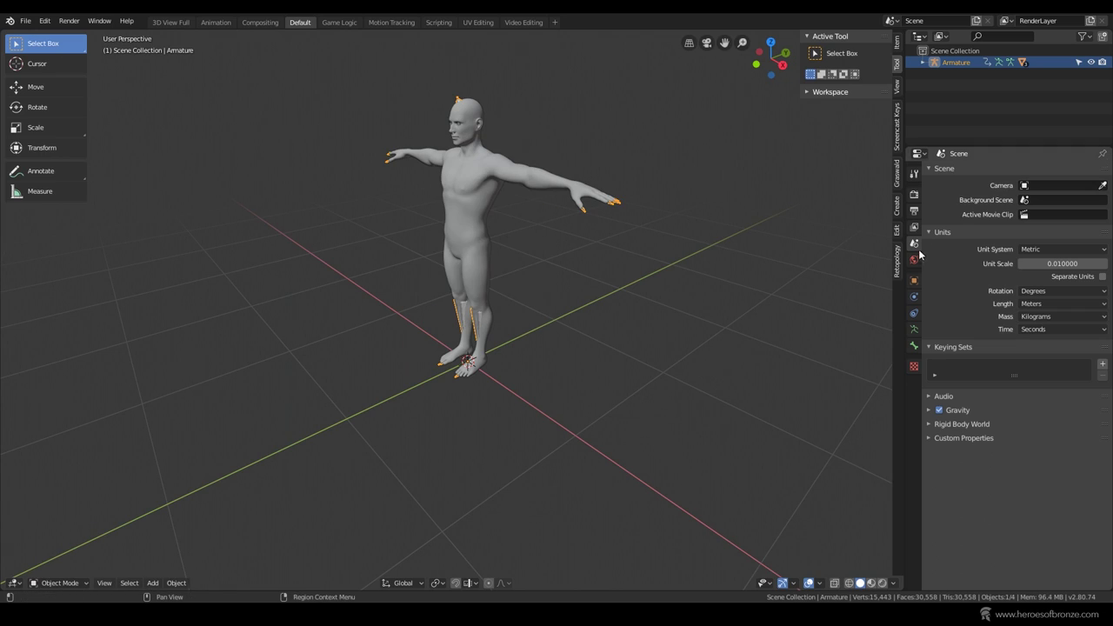
{"action": "left_click", "coordinate": [914, 280]}
{"action": "key", "text": "ctrl+a"}
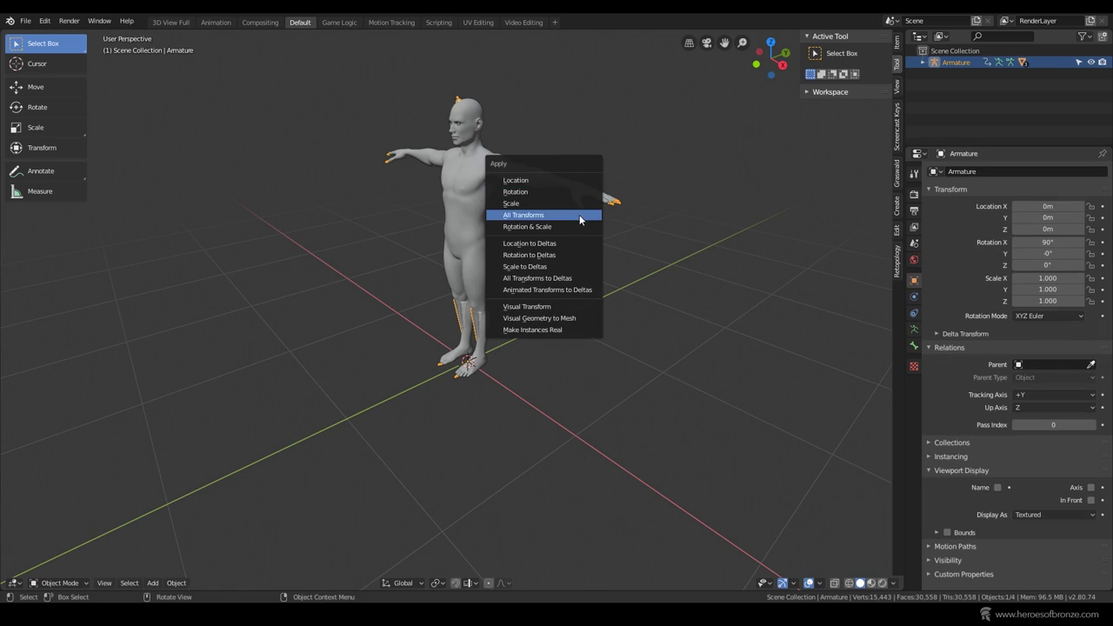
{"action": "left_click", "coordinate": [567, 193]}
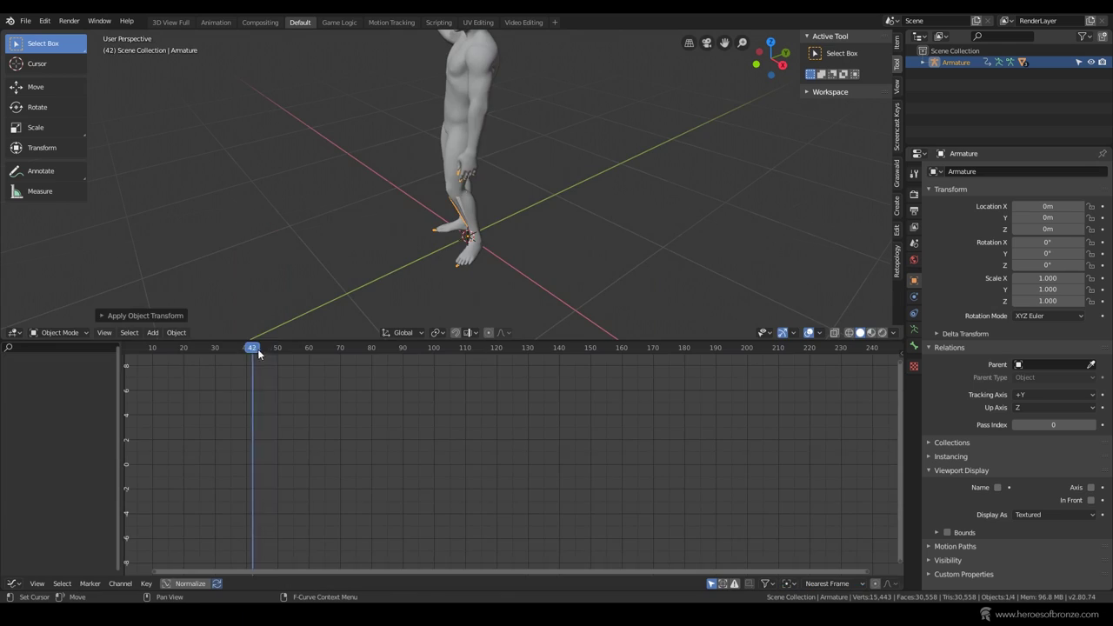
- Scrub the arm gesture animation to frame 58 and select all the armature's bones in Pose Mode
{"action": "left_click_drag", "start_coordinate": [258, 352], "coordinate": [322, 349]}
{"action": "scroll", "coordinate": [473, 203], "scroll_direction": "down", "scroll_amount": 3}
{"action": "middle_click_drag", "start_coordinate": [473, 203], "coordinate": [527, 195]}
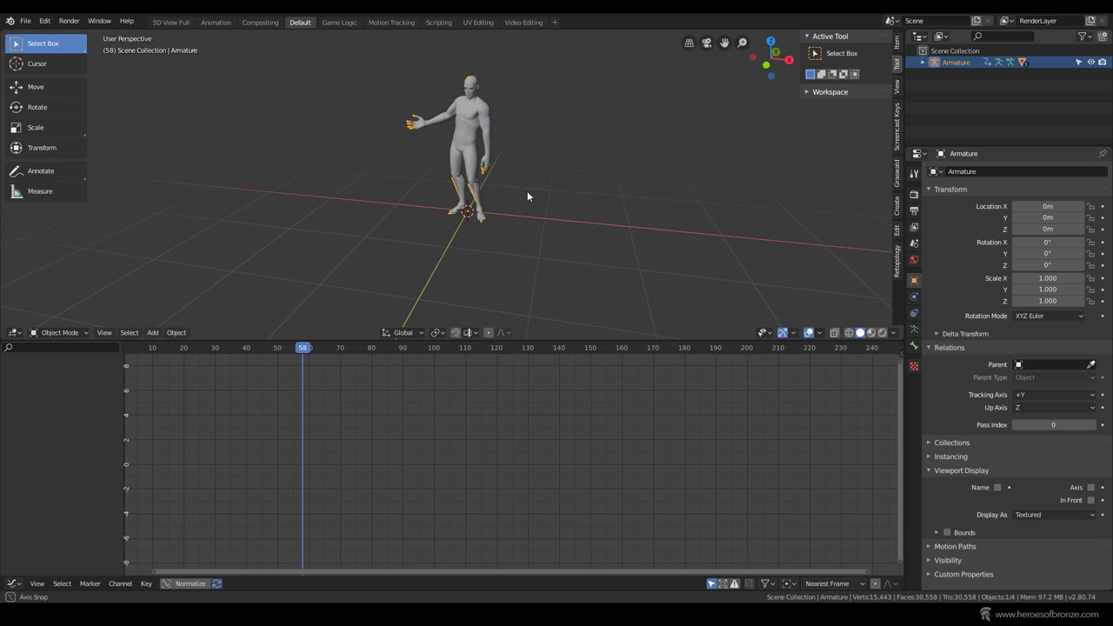
{"action": "middle_click_drag", "start_coordinate": [527, 190], "coordinate": [547, 182]}
{"action": "scroll", "coordinate": [541, 175], "scroll_direction": "up", "scroll_amount": 1}
{"action": "key", "text": "ctrl+Tab"}
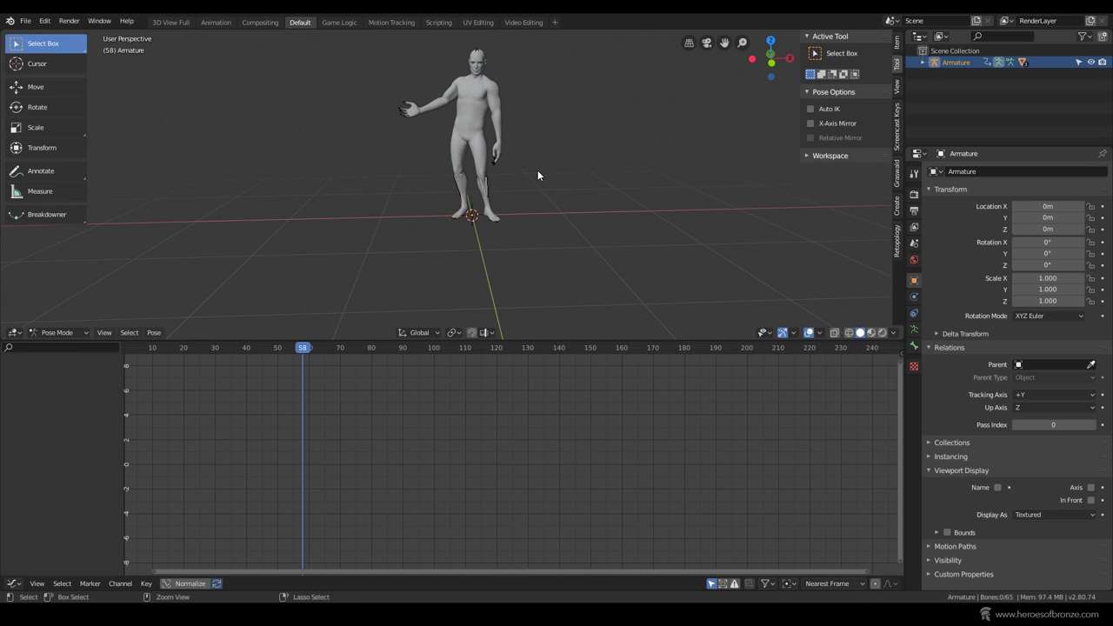
{"action": "key", "text": "a"}
- Shift all bone keyframes about 30 frames forward along the time axis so they start at frame 30
{"action": "middle_click_drag", "start_coordinate": [245, 451], "coordinate": [413, 449]}
{"action": "key", "text": "g"}
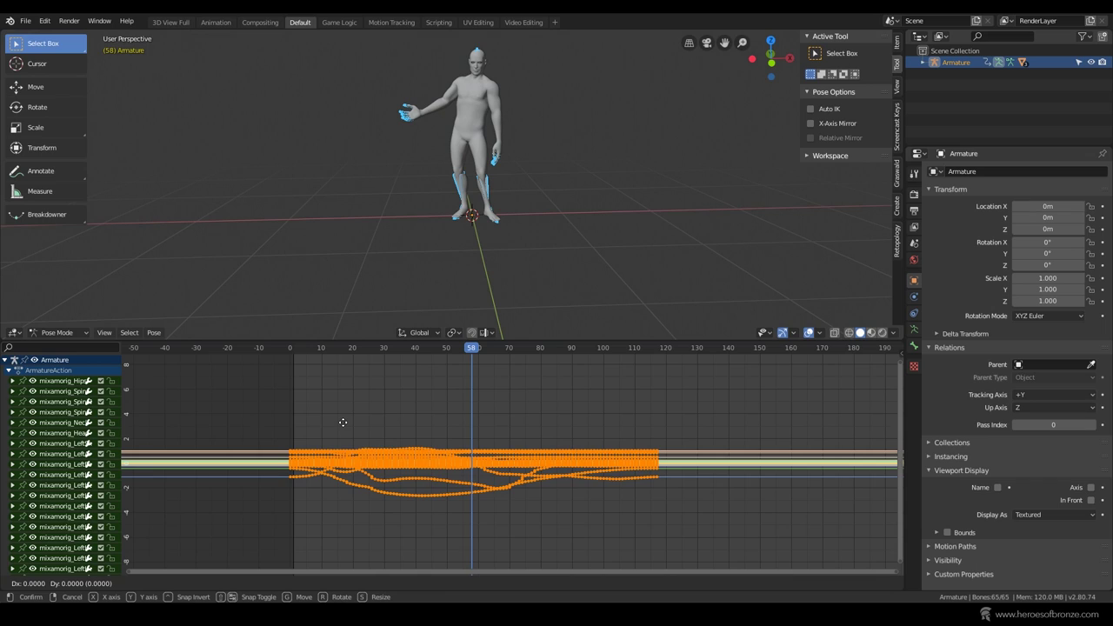
{"action": "key", "text": "x"}
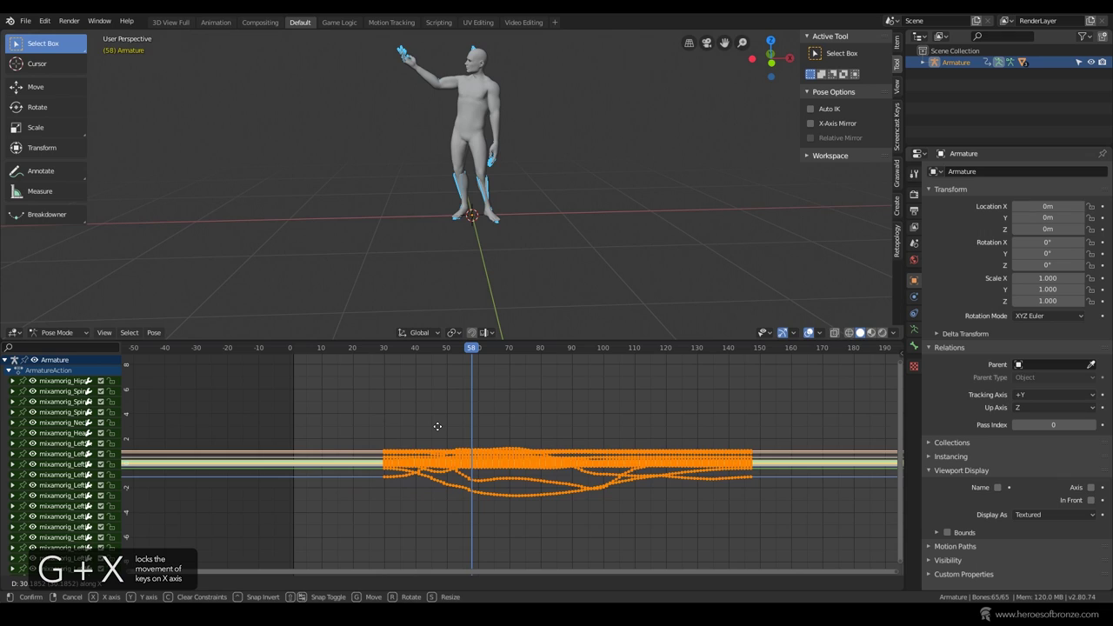
{"action": "left_click", "coordinate": [437, 426]}
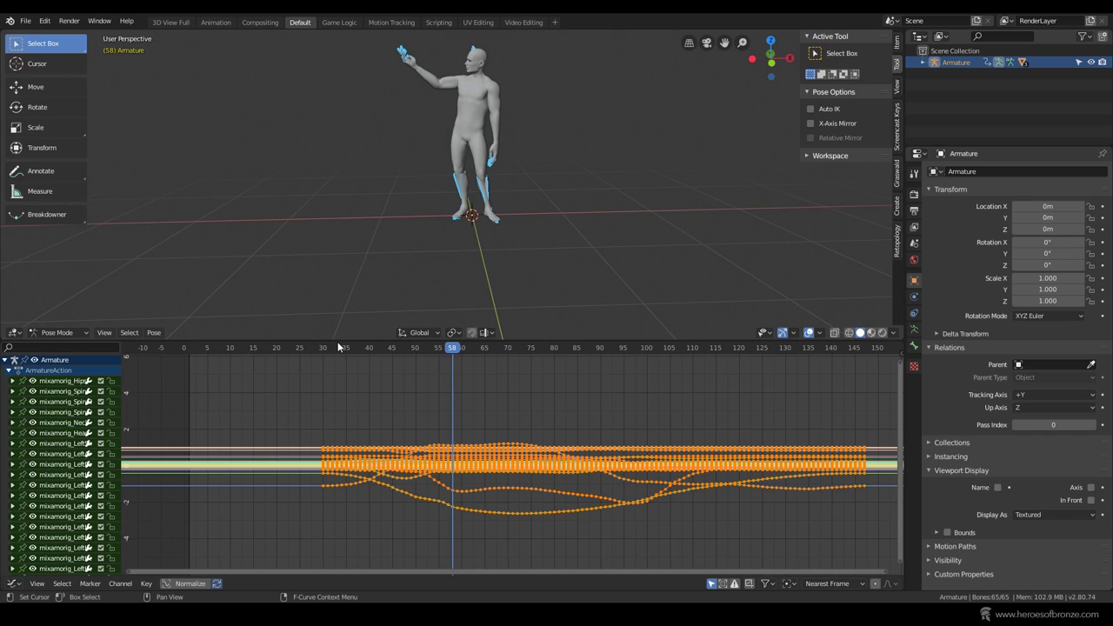
- At frame 1, clear all pose transforms on the selected bones and insert a keyframe on the available channels
{"action": "left_click_drag", "start_coordinate": [452, 348], "coordinate": [187, 358]}
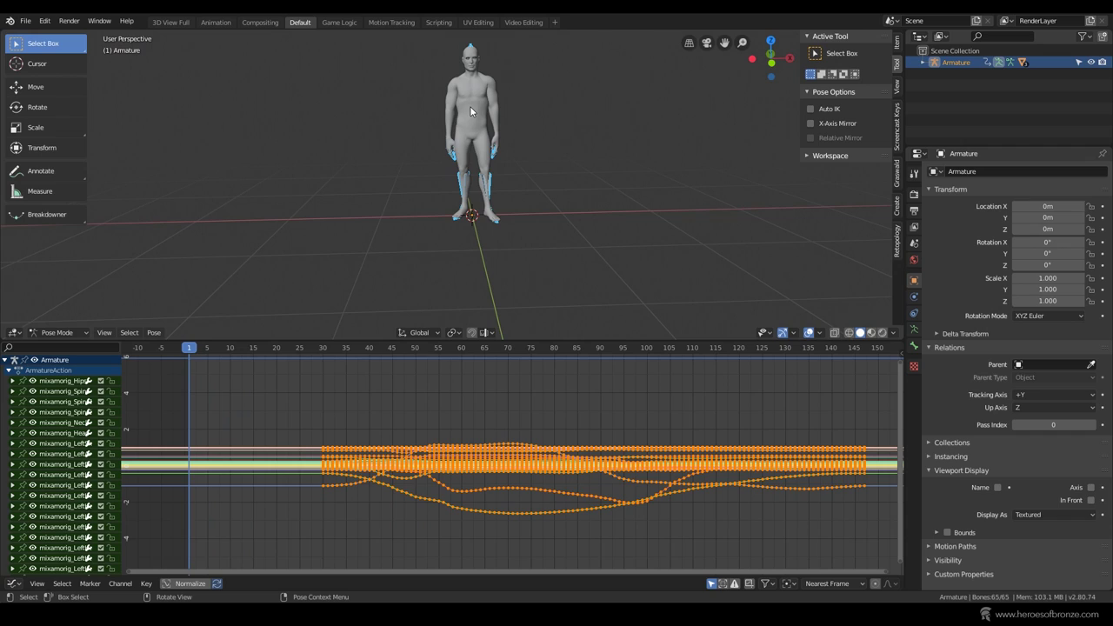
{"action": "left_click", "coordinate": [153, 332]}
{"action": "mouse_move", "coordinate": [187, 307]}
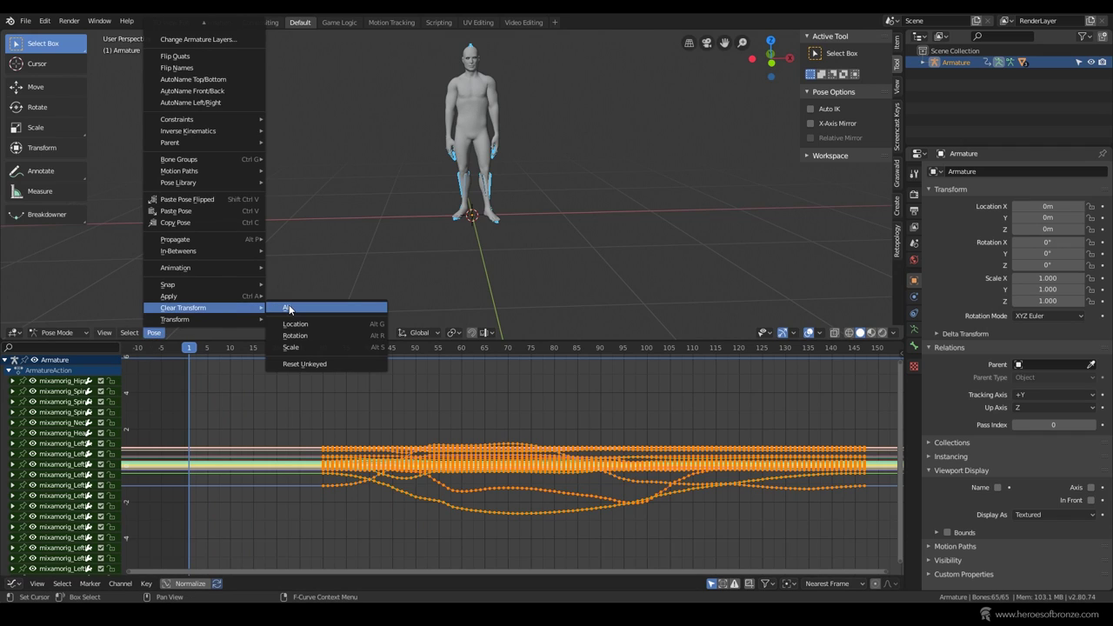
{"action": "left_click", "coordinate": [289, 309]}
{"action": "key", "text": "i"}
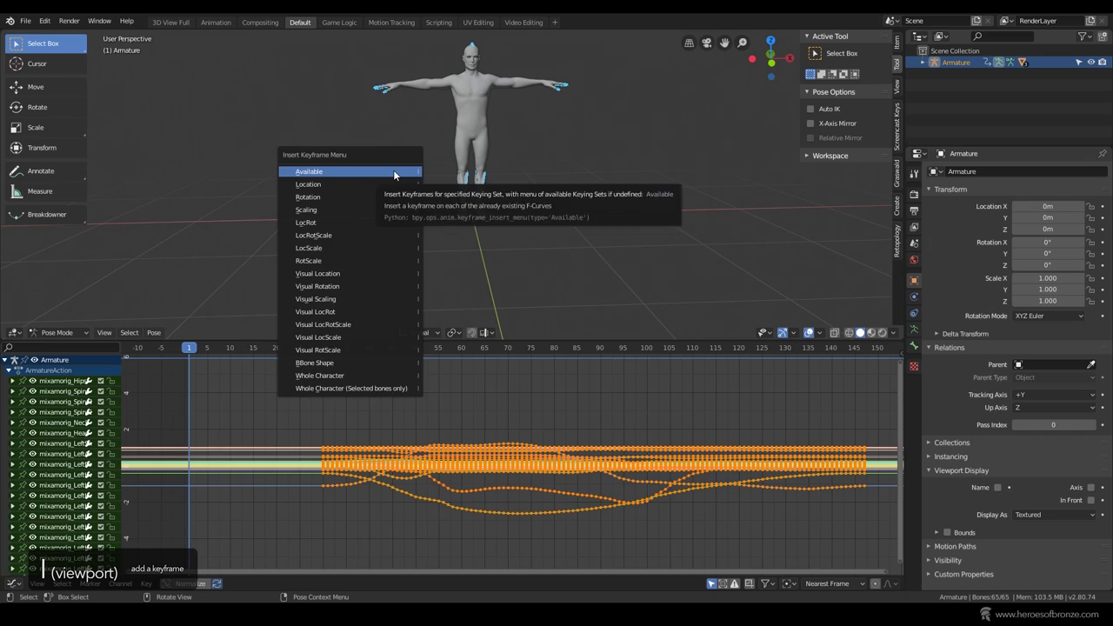
{"action": "left_click", "coordinate": [394, 173]}
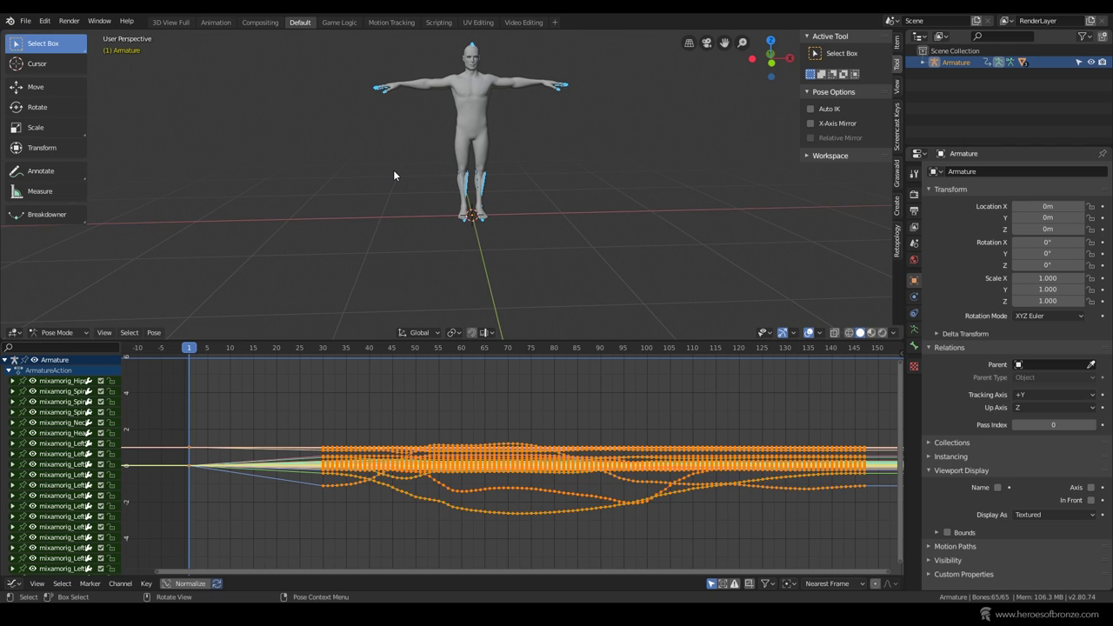
- Go to frame 59 and delete all bone keyframes after it
{"action": "left_click_drag", "start_coordinate": [193, 348], "coordinate": [455, 388]}
{"action": "key", "text": "alt+a"}
{"action": "key", "text": "b"}
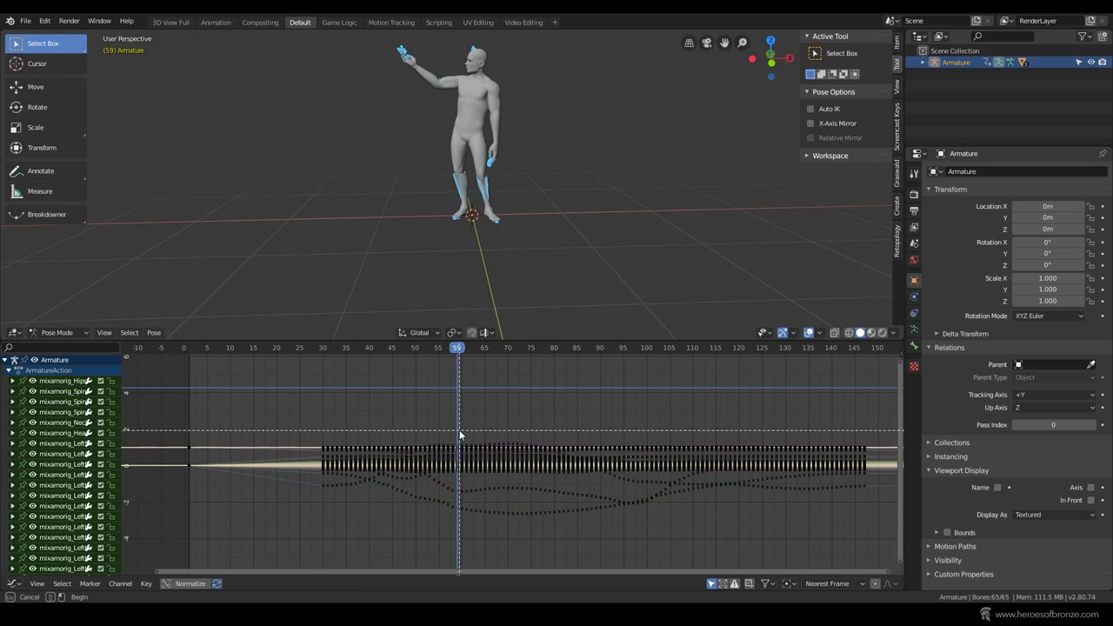
{"action": "left_click_drag", "start_coordinate": [459, 431], "coordinate": [880, 570]}
{"action": "key", "text": "x"}
{"action": "left_click", "coordinate": [620, 429]}
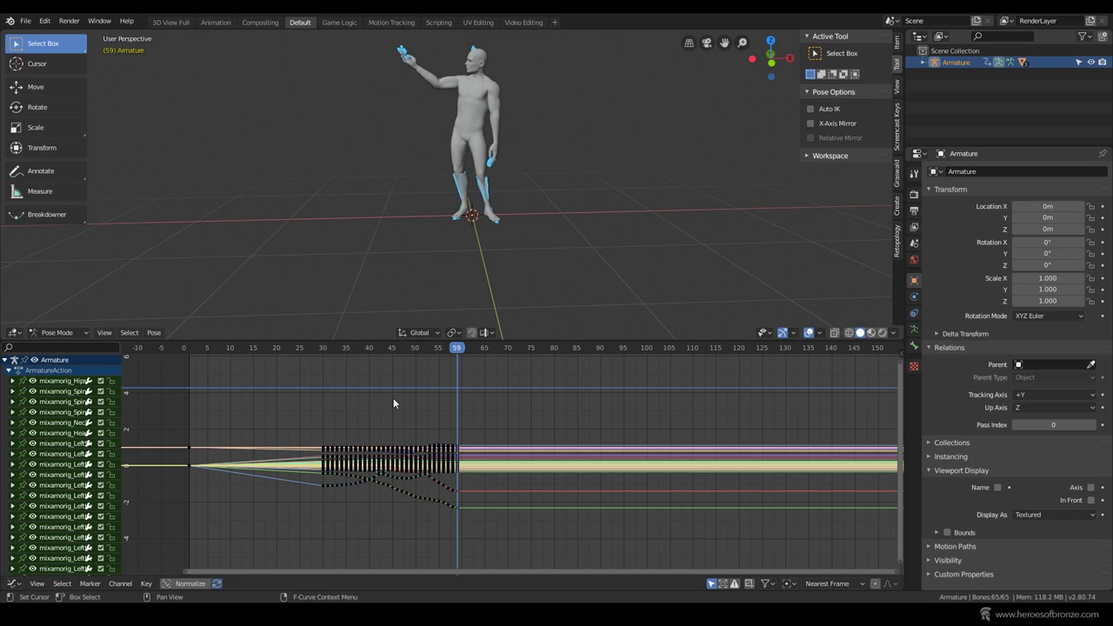
- Bake the action of the selected bones from frame 1 to 59 as pose data
{"action": "key", "text": "a"}
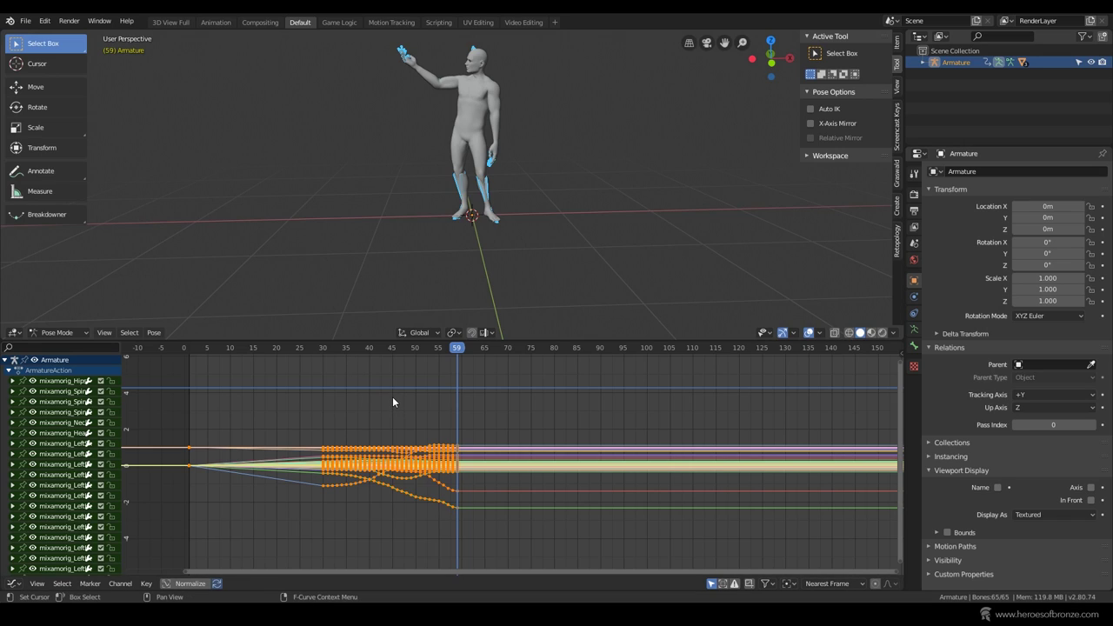
{"action": "left_click", "coordinate": [154, 332]}
{"action": "mouse_move", "coordinate": [207, 267]}
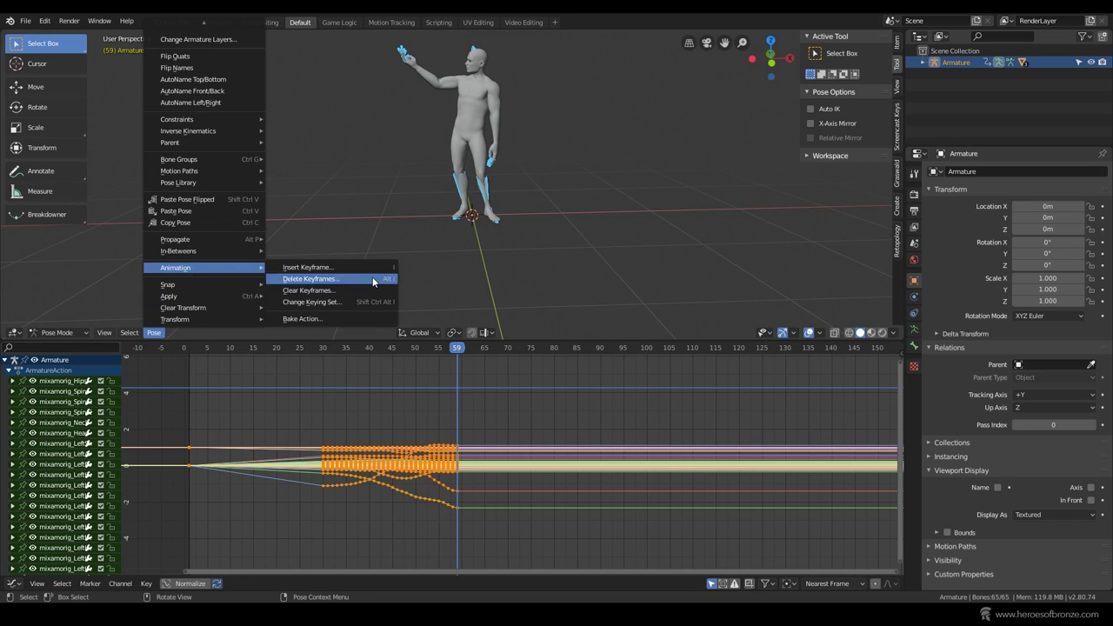
{"action": "left_click", "coordinate": [339, 324]}
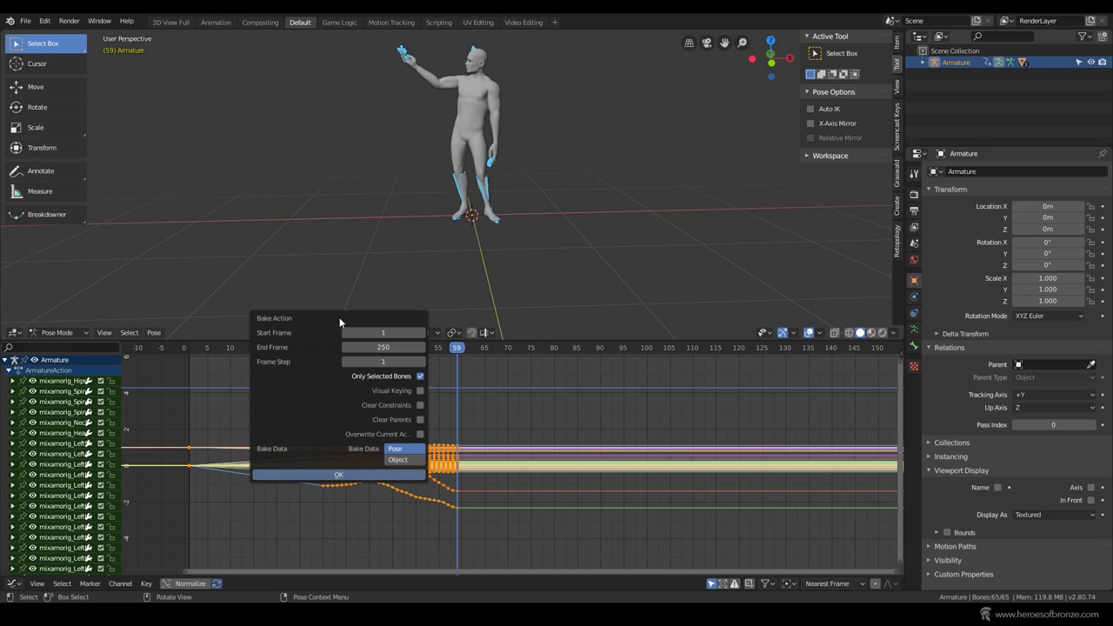
{"action": "left_click", "coordinate": [379, 346]}
{"action": "type", "text": "59"}
{"action": "key", "text": "Return"}
{"action": "left_click", "coordinate": [379, 476]}
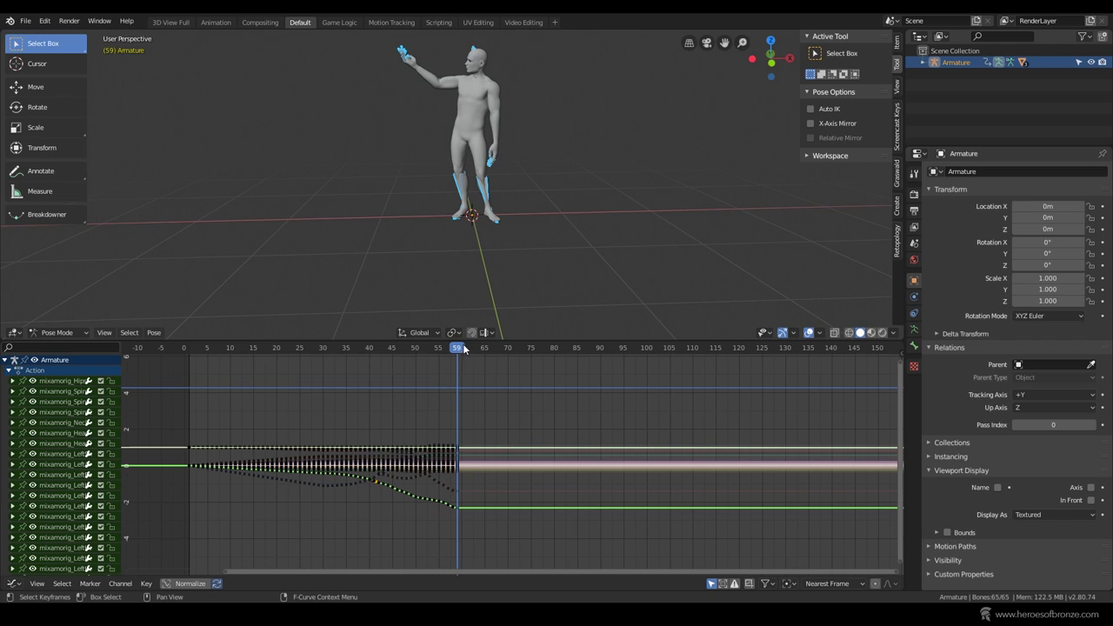
- Return to frame 1 and select the Armature's whole hierarchy in Object Mode
{"action": "left_click_drag", "start_coordinate": [464, 349], "coordinate": [188, 370]}
{"action": "right_click", "coordinate": [944, 63]}
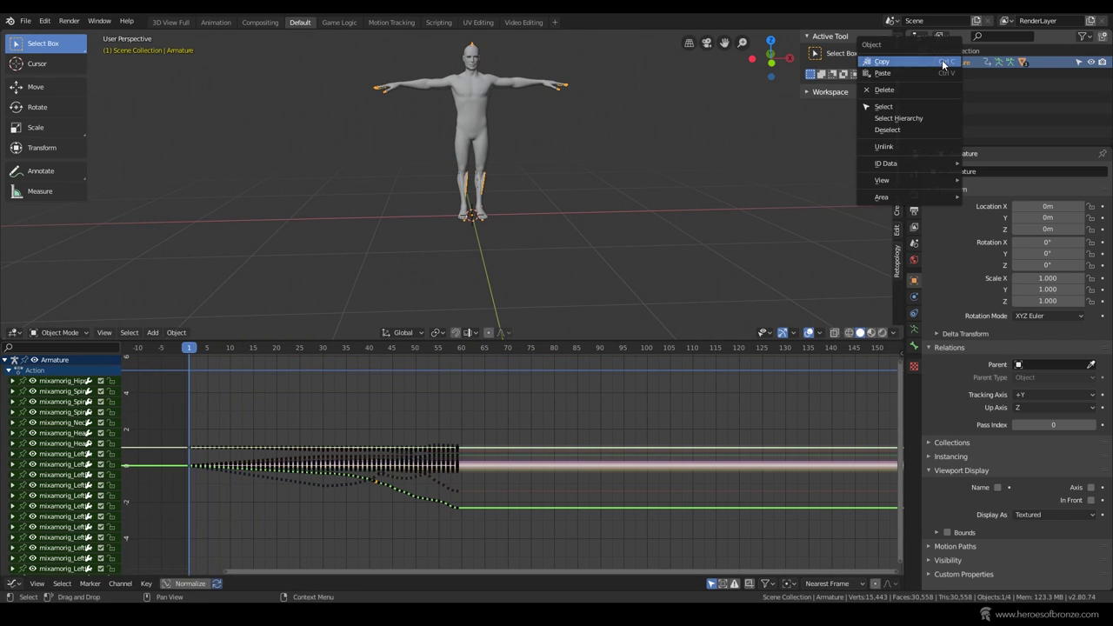
{"action": "left_click", "coordinate": [898, 119]}
- Export the selected objects as FBX, overwriting marvelousTut.fbx in the MarvelousTut project folder
{"action": "left_click", "coordinate": [26, 20]}
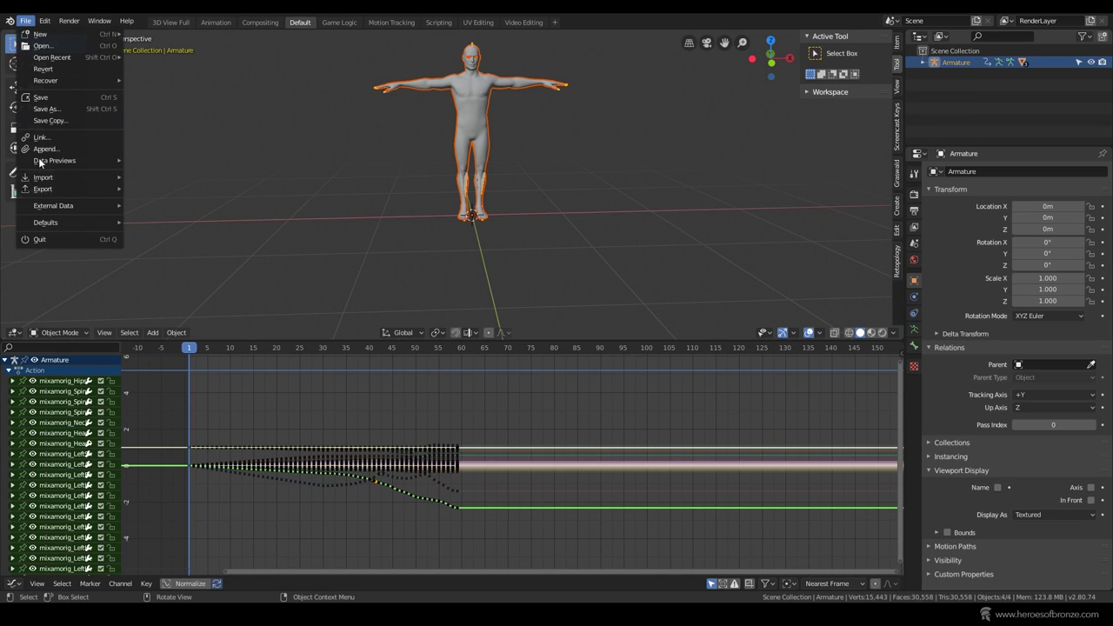
{"action": "mouse_move", "coordinate": [42, 188]}
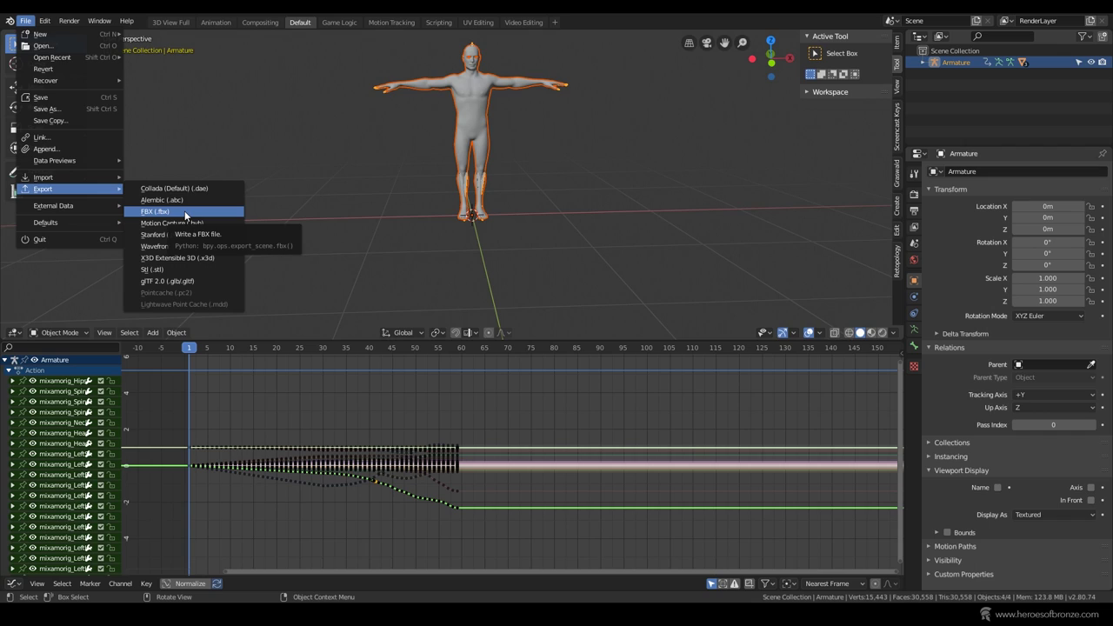
{"action": "left_click", "coordinate": [185, 211]}
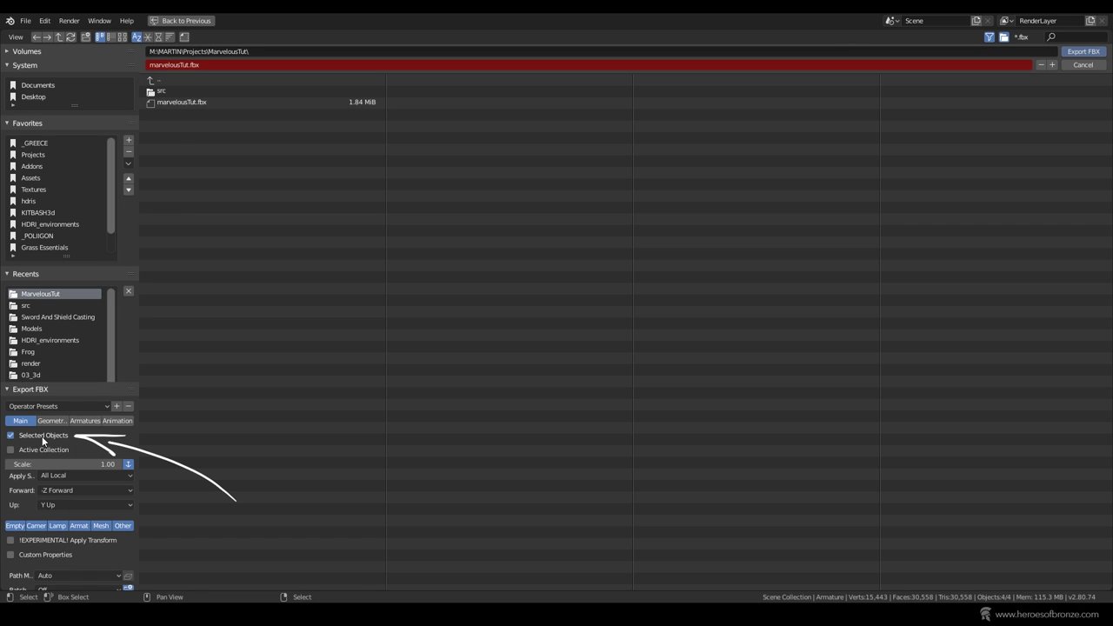
{"action": "double_click", "coordinate": [193, 101]}
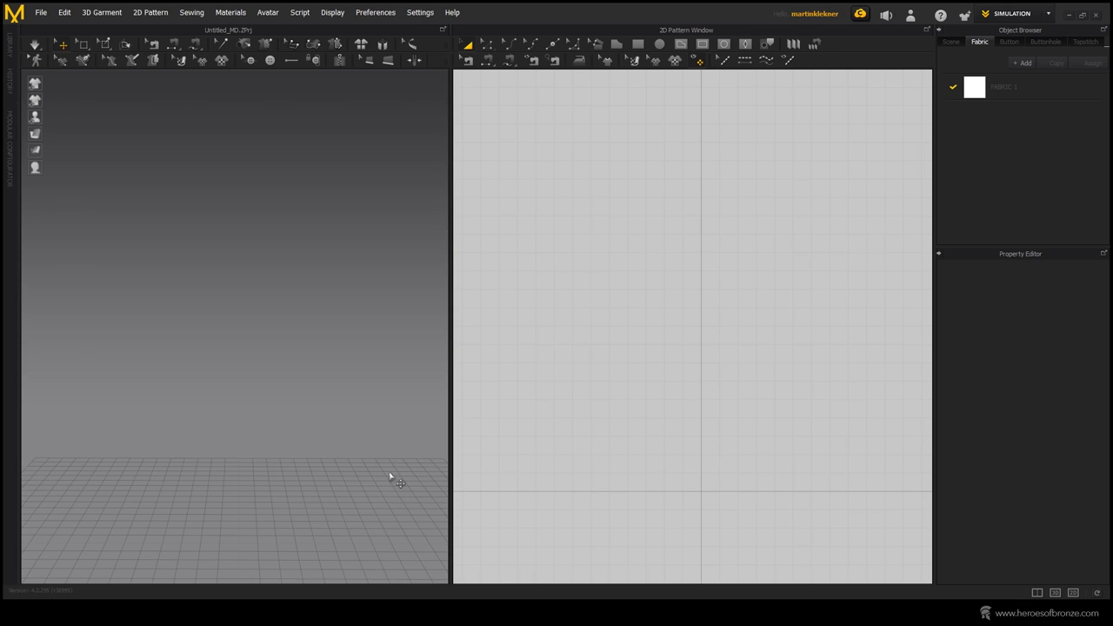
- Switch to Marvelous Designer and look around the empty 3D garment and 2D pattern views
{"action": "scroll", "coordinate": [230, 427], "scroll_direction": "down", "scroll_amount": 2}
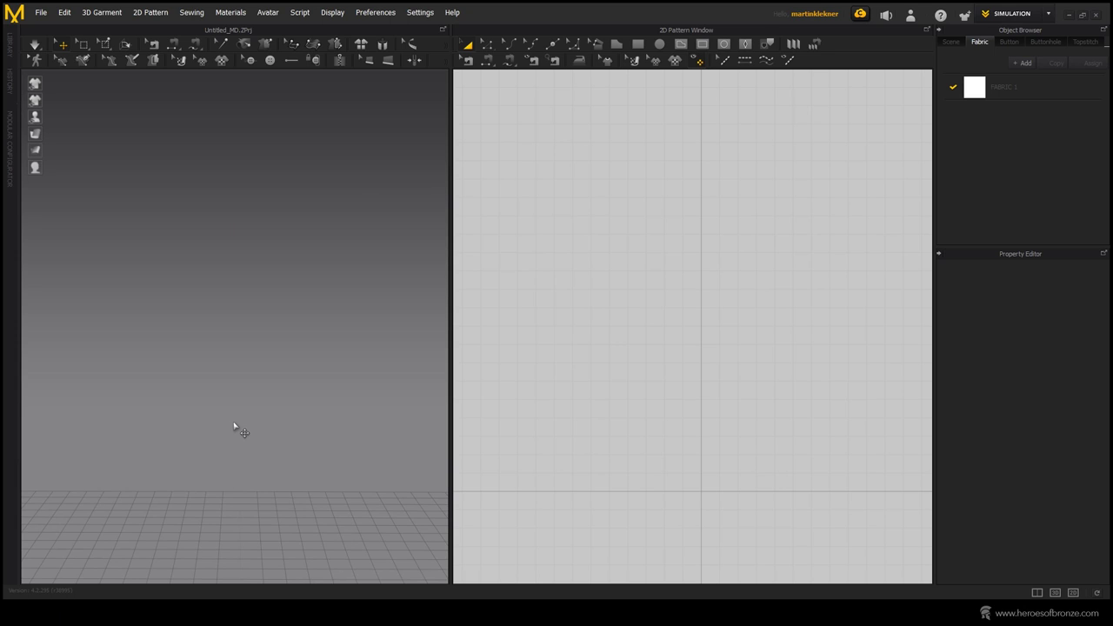
{"action": "scroll", "coordinate": [308, 426], "scroll_direction": "up", "scroll_amount": 2}
{"action": "right_click_drag", "start_coordinate": [303, 405], "coordinate": [269, 408]}
{"action": "mouse_move", "coordinate": [269, 407]}
{"action": "left_mouse_down", "text": "alt"}
{"action": "mouse_move", "coordinate": [340, 402]}
{"action": "mouse_move", "coordinate": [275, 412]}
{"action": "left_mouse_up", "text": "alt"}
{"action": "middle_click_drag", "start_coordinate": [285, 437], "coordinate": [301, 336], "text": "alt"}
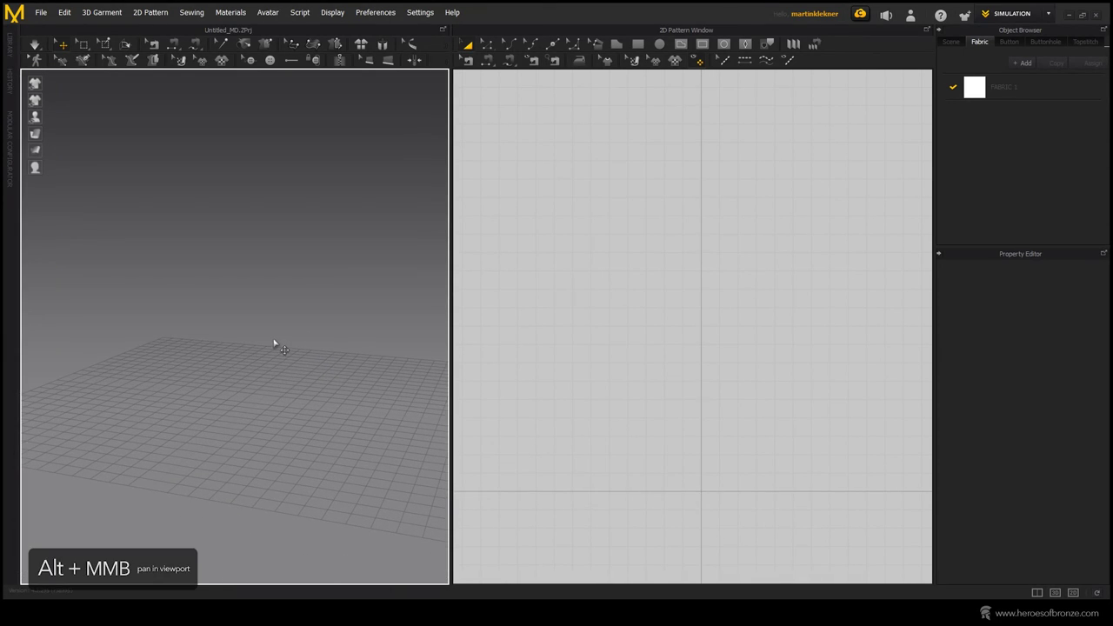
{"action": "right_click_drag", "start_coordinate": [286, 333], "coordinate": [294, 294], "text": "alt"}
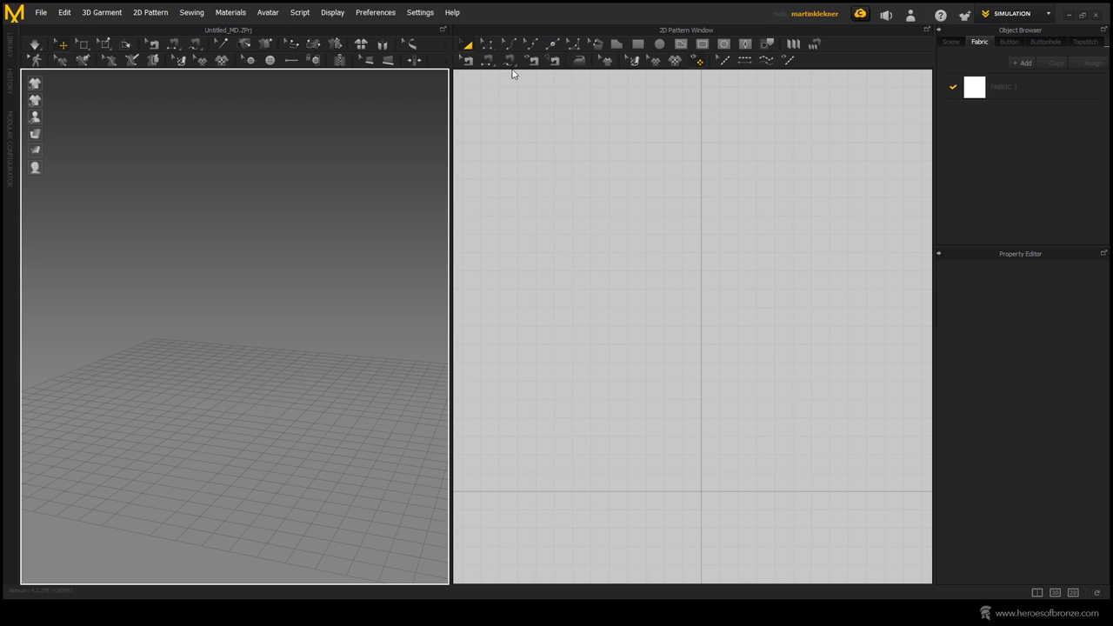
{"action": "scroll", "coordinate": [644, 307], "scroll_direction": "down", "scroll_amount": 2}
{"action": "scroll", "coordinate": [644, 307], "scroll_direction": "down", "scroll_amount": 4}
{"action": "middle_click_drag", "start_coordinate": [644, 307], "coordinate": [673, 330]}
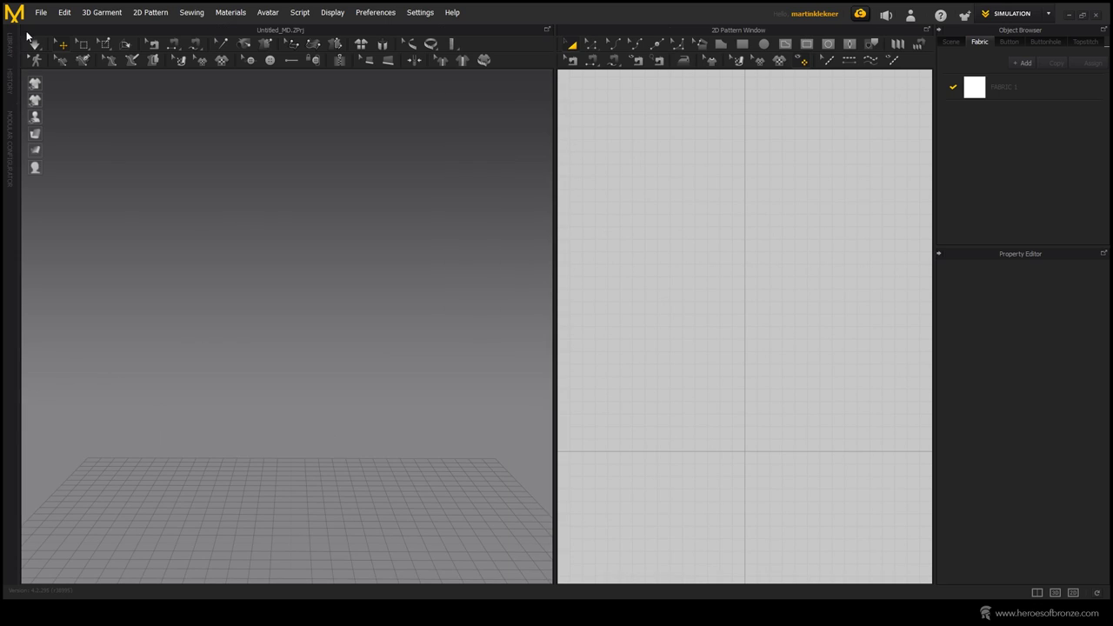
- Import the marvelousTut FBX file with animation and Auto Scale enabled
{"action": "left_click", "coordinate": [41, 12]}
{"action": "mouse_move", "coordinate": [87, 132]}
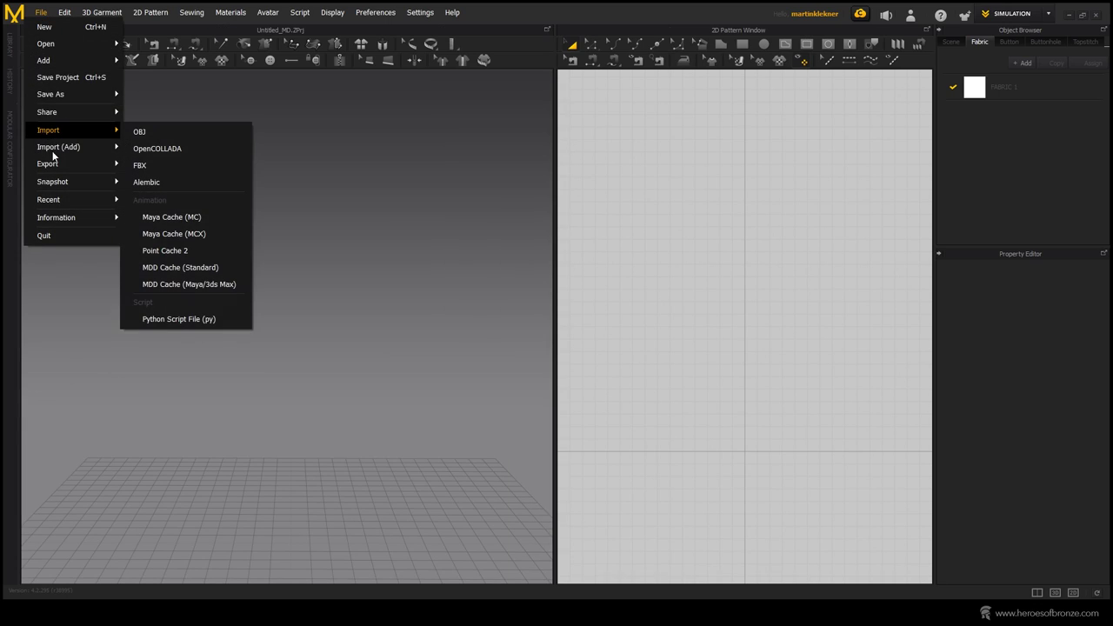
{"action": "left_click", "coordinate": [145, 163]}
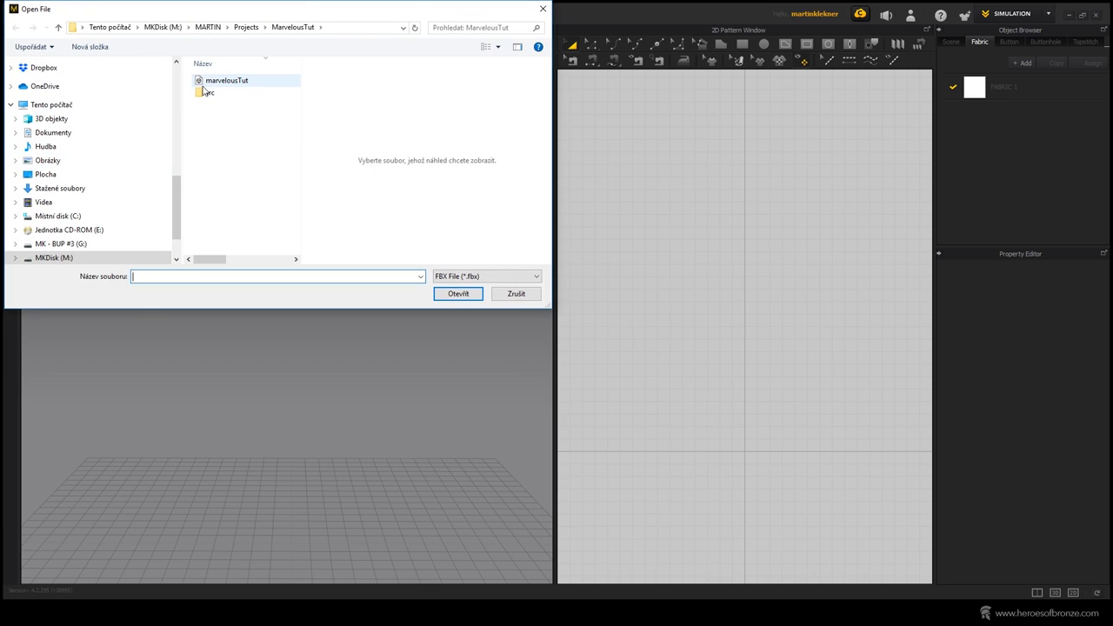
{"action": "left_click", "coordinate": [216, 85]}
{"action": "double_click", "coordinate": [215, 85]}
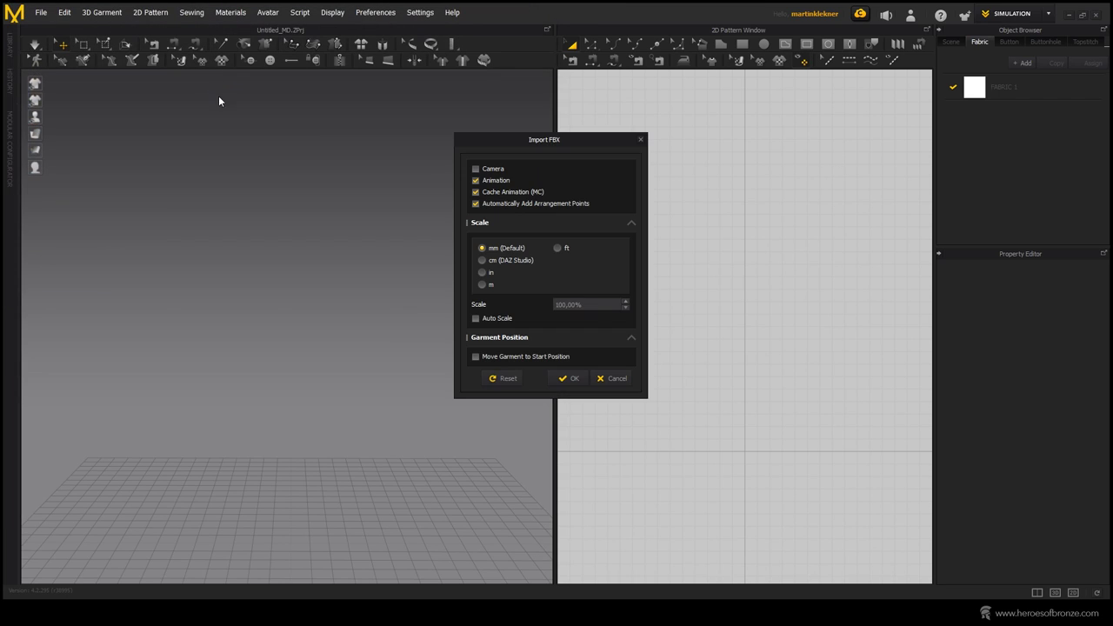
{"action": "left_click", "coordinate": [489, 320]}
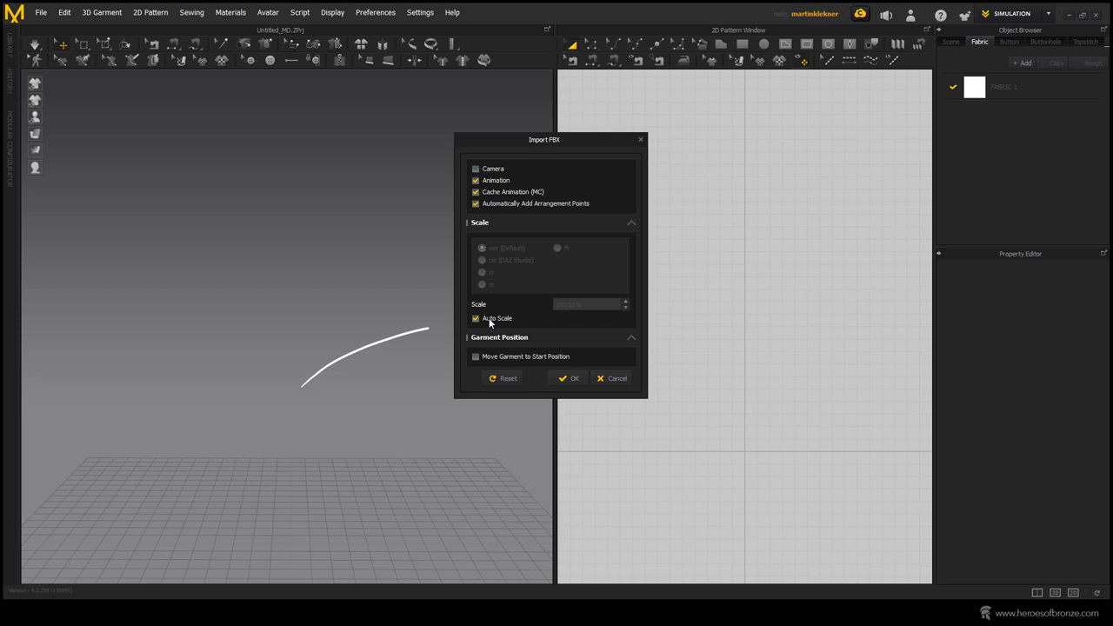
{"action": "left_click", "coordinate": [568, 379]}
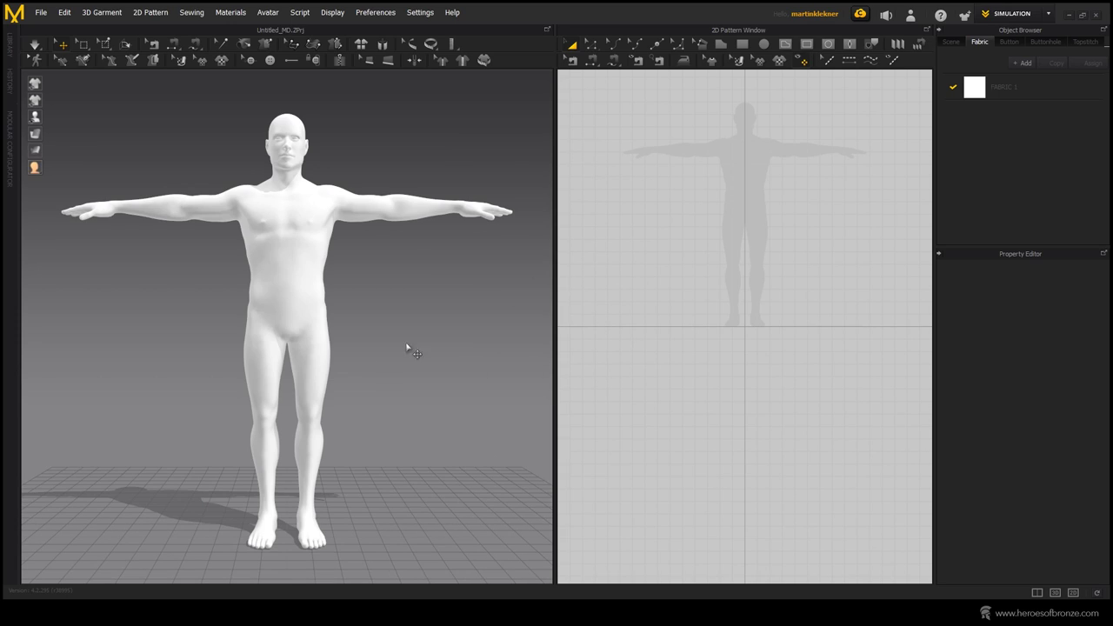
- Check the imported armature action in the Animation workspace and return to the Simulation workspace
{"action": "left_click", "coordinate": [1016, 14]}
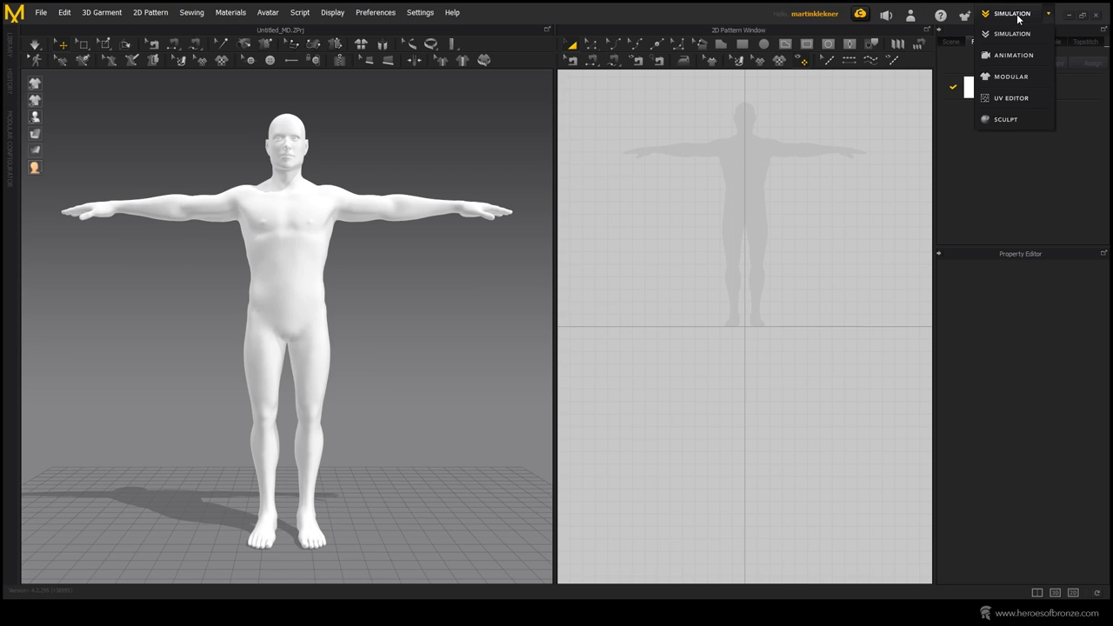
{"action": "left_click", "coordinate": [1000, 57]}
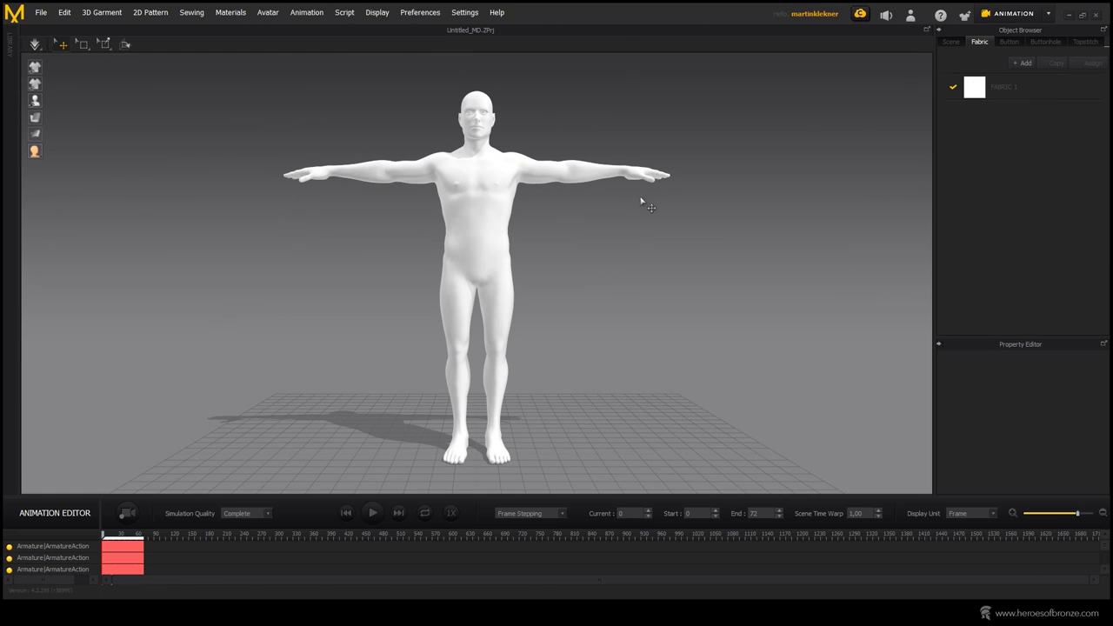
{"action": "mouse_move", "coordinate": [102, 534]}
{"action": "left_mouse_down"}
{"action": "mouse_move", "coordinate": [149, 534]}
{"action": "mouse_move", "coordinate": [100, 525]}
{"action": "left_mouse_up"}
{"action": "left_click", "coordinate": [1007, 16]}
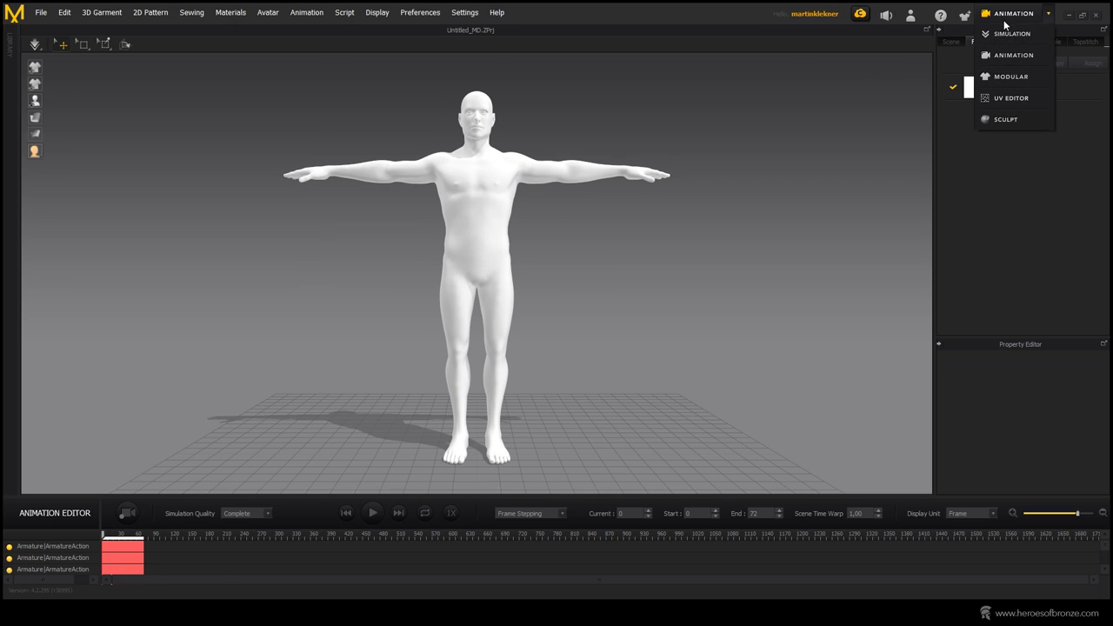
{"action": "left_click", "coordinate": [1010, 35]}
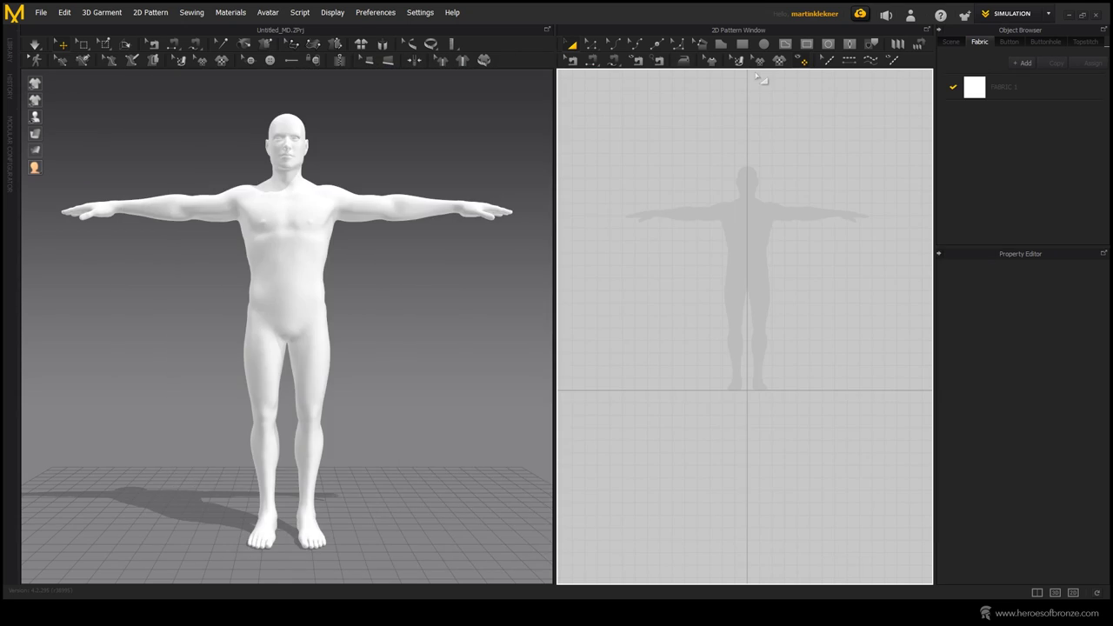
- Draw a rectangular pattern about 1472 mm wide over the avatar silhouette, from the shoulders to the lower legs
{"action": "left_click", "coordinate": [743, 45]}
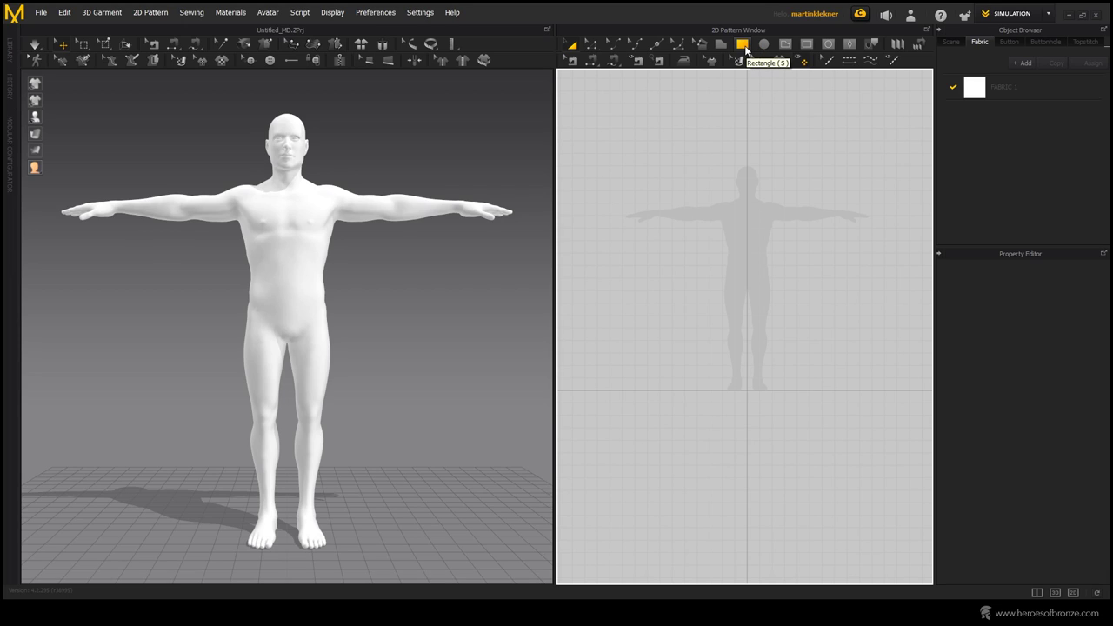
{"action": "left_click_drag", "start_coordinate": [654, 190], "coordinate": [839, 371]}
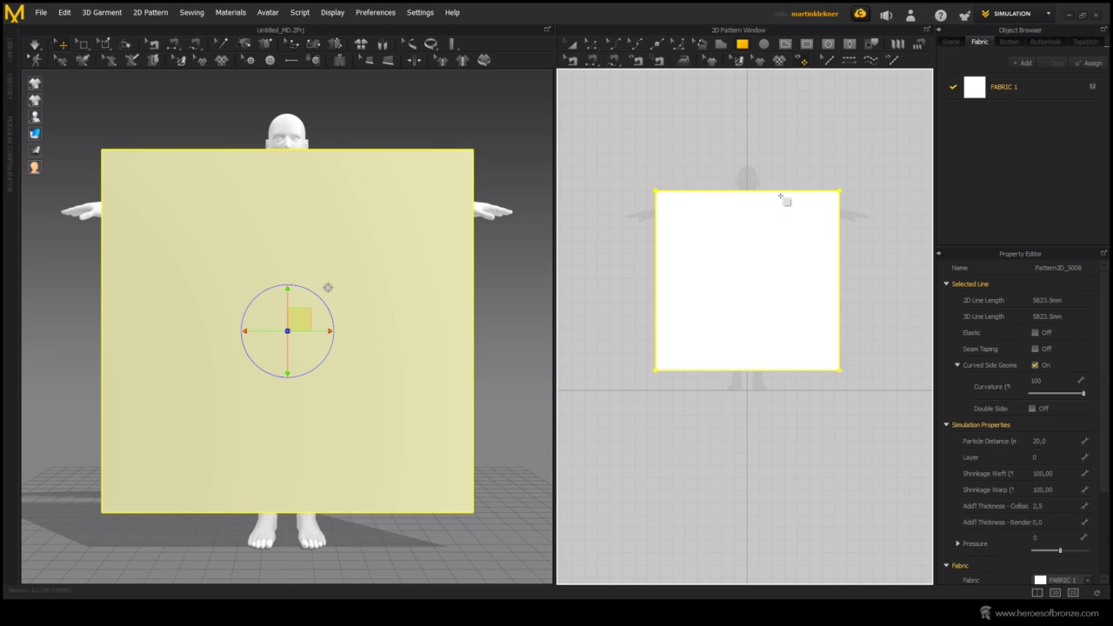
{"action": "scroll", "coordinate": [318, 278], "scroll_direction": "down", "scroll_amount": 3}
{"action": "scroll", "coordinate": [388, 273], "scroll_direction": "up", "scroll_amount": 1}
{"action": "mouse_move", "coordinate": [415, 273]}
{"action": "middle_mouse_down"}
{"action": "mouse_move", "coordinate": [400, 283]}
{"action": "mouse_move", "coordinate": [426, 274]}
{"action": "middle_mouse_up"}
{"action": "mouse_move", "coordinate": [390, 288]}
{"action": "right_mouse_down"}
{"action": "mouse_move", "coordinate": [313, 300]}
{"action": "mouse_move", "coordinate": [385, 298]}
{"action": "right_mouse_up"}
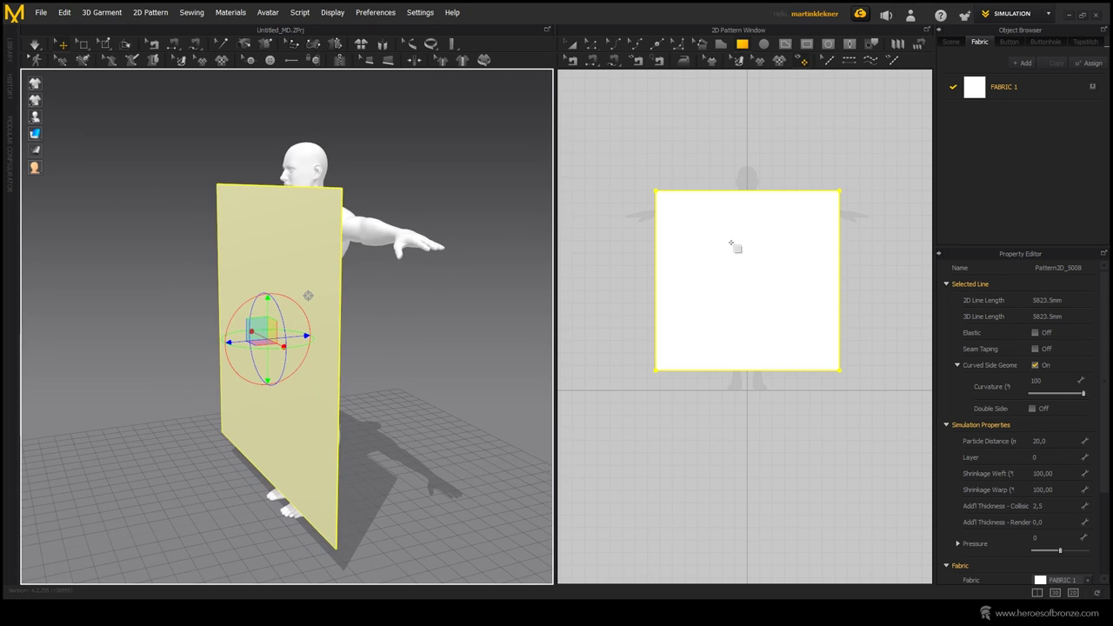
- Shorten the rectangular pattern by moving its bottom edge up to about the avatar's knees
{"action": "left_click", "coordinate": [591, 44]}
{"action": "left_click_drag", "start_coordinate": [744, 374], "coordinate": [754, 326]}
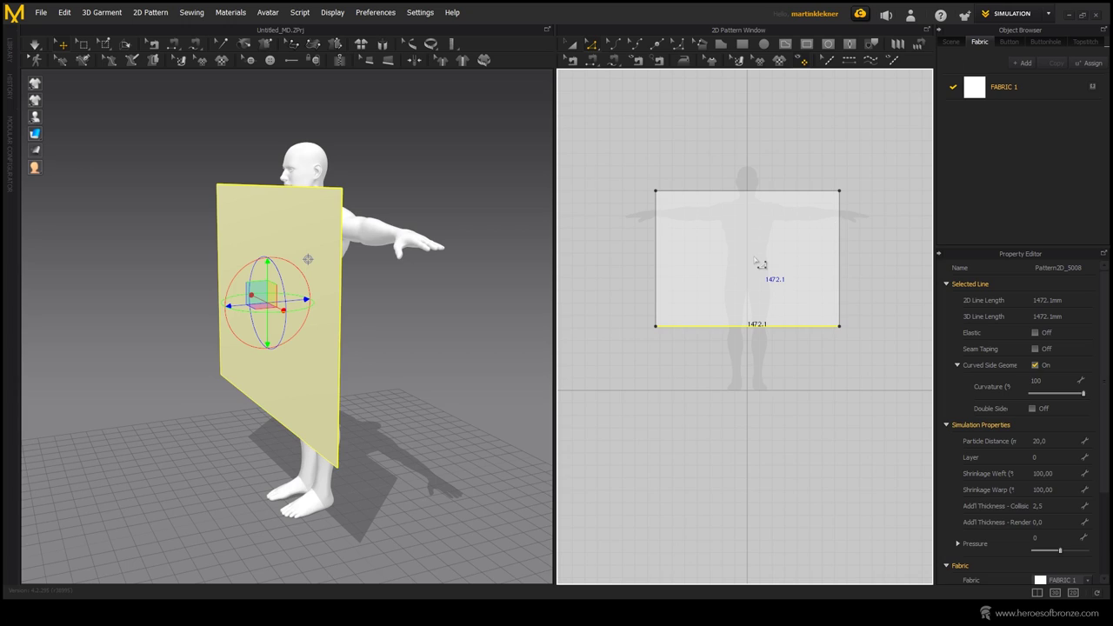
{"action": "left_click", "coordinate": [655, 190]}
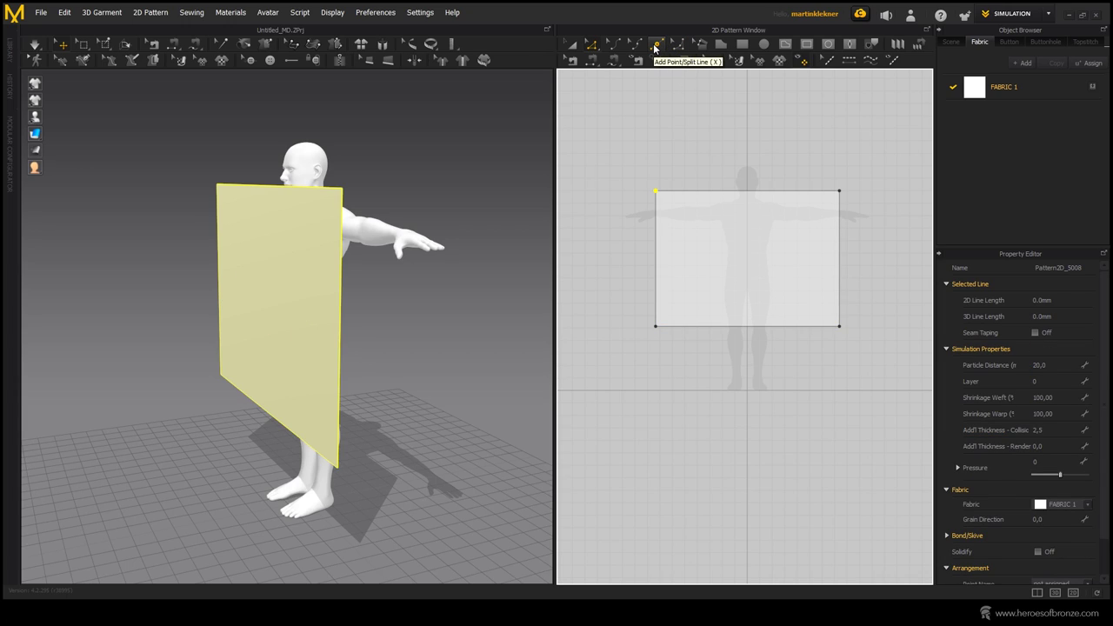
- Add a point on each side edge of the pattern, about 372 and 381 mm below the top corners
{"action": "left_click", "coordinate": [655, 47]}
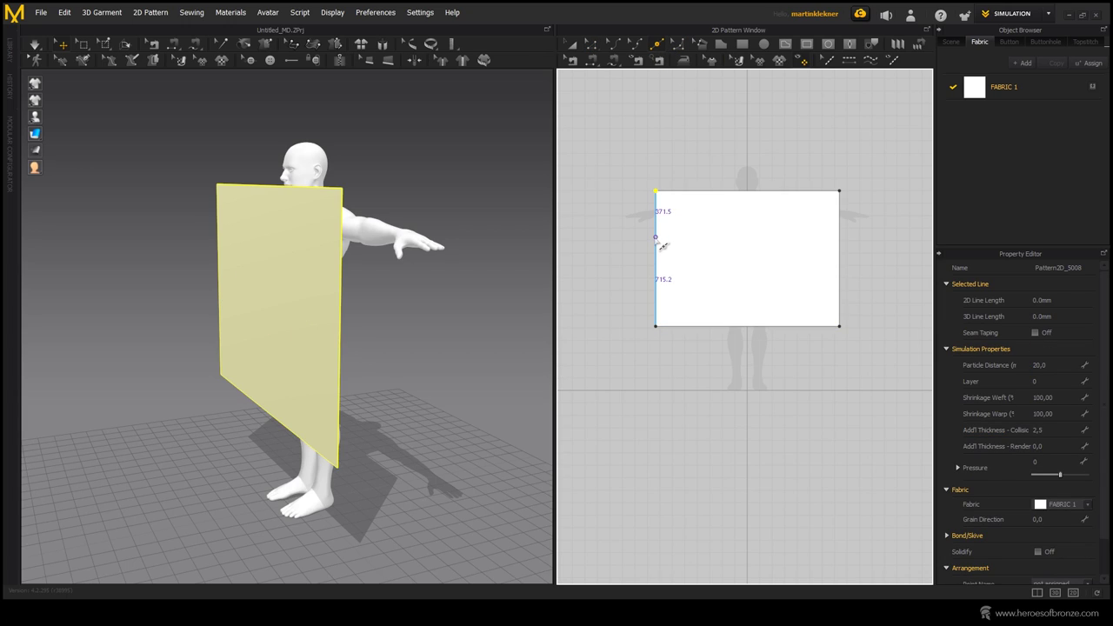
{"action": "left_click", "coordinate": [657, 237]}
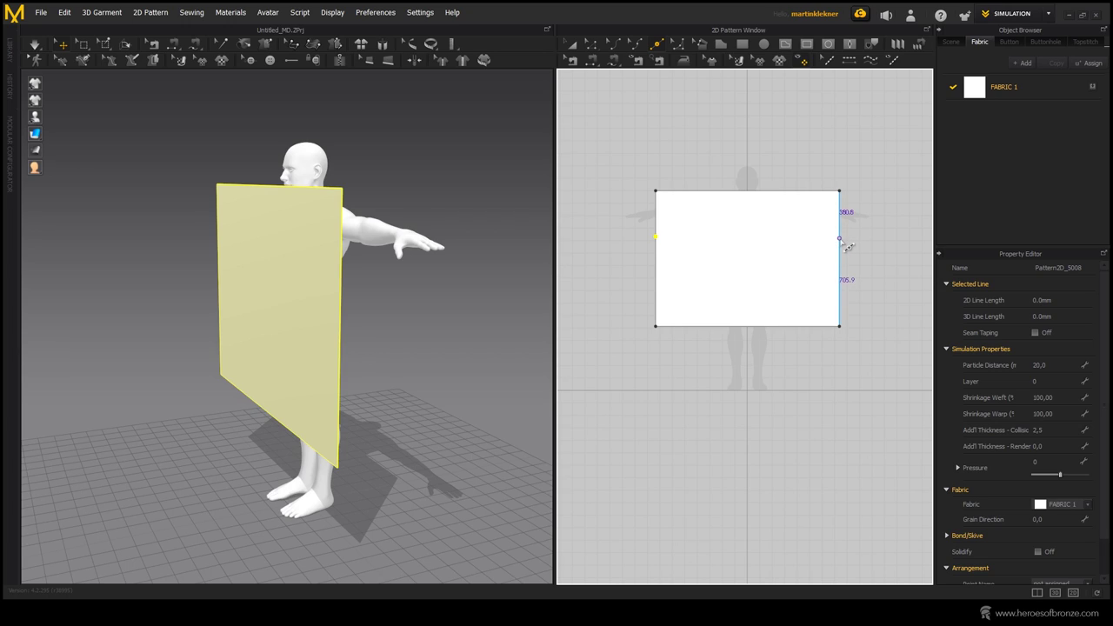
{"action": "left_click", "coordinate": [840, 238]}
- Move both side points and both bottom corners slightly inward to narrow the pattern below the sleeves
{"action": "left_click", "coordinate": [635, 42]}
{"action": "left_click_drag", "start_coordinate": [839, 242], "coordinate": [832, 242]}
{"action": "left_click_drag", "start_coordinate": [655, 238], "coordinate": [665, 237]}
{"action": "left_click_drag", "start_coordinate": [656, 326], "coordinate": [665, 326]}
{"action": "left_click_drag", "start_coordinate": [839, 327], "coordinate": [831, 327]}
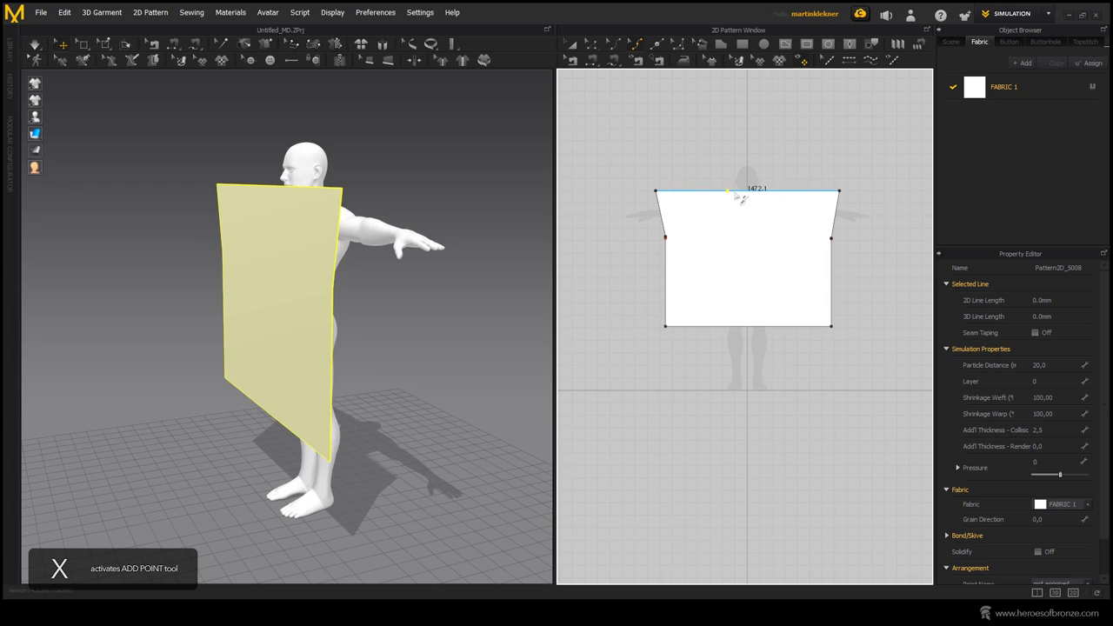
- Add two points on the pattern's top edge around the neck and curve the segment between them downward into a neckline
{"action": "left_click", "coordinate": [728, 191]}
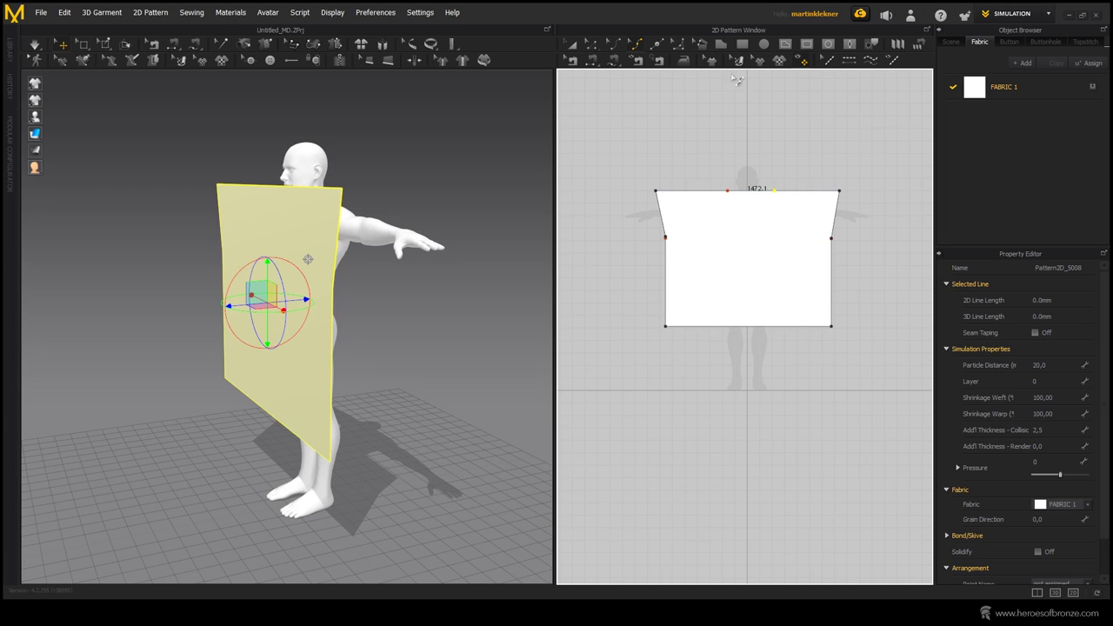
{"action": "left_click", "coordinate": [676, 41]}
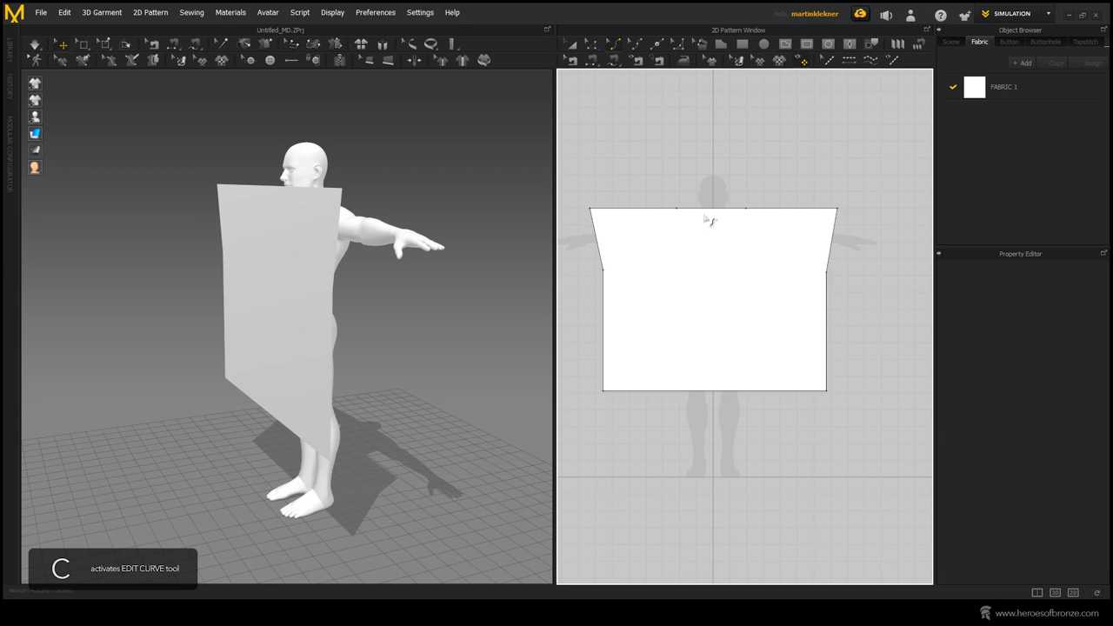
{"action": "mouse_move", "coordinate": [716, 210]}
{"action": "left_mouse_down"}
{"action": "mouse_move", "coordinate": [722, 251]}
{"action": "mouse_move", "coordinate": [720, 224]}
{"action": "left_mouse_up"}
{"action": "left_click", "coordinate": [773, 136]}
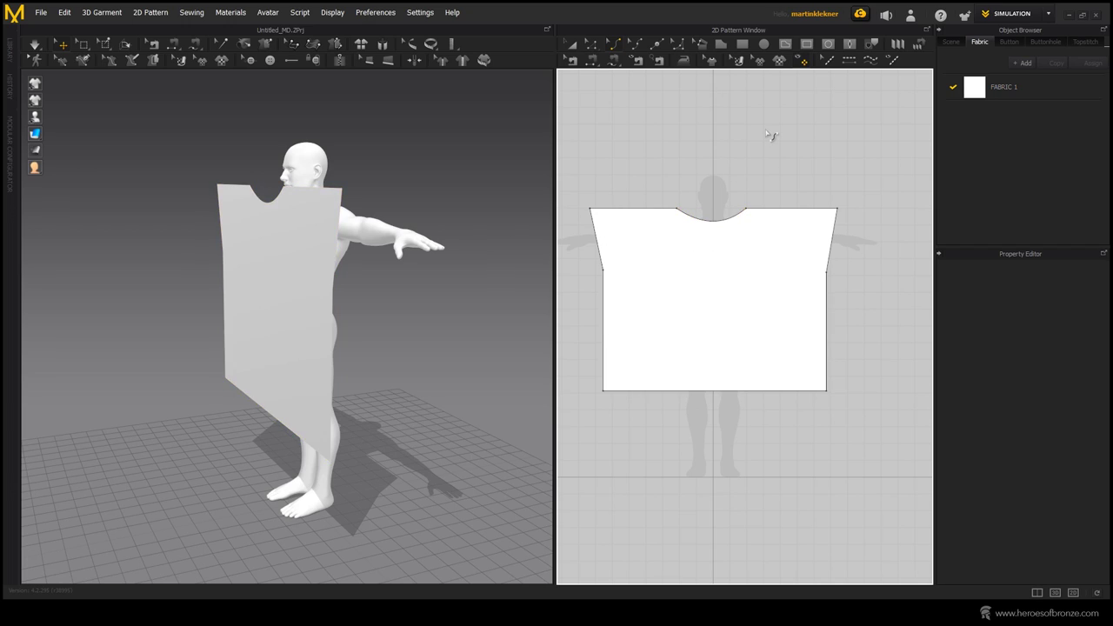
- Clone the pattern as a Symmetric Pattern without sewing and place the copy beside the original at the same height
{"action": "scroll", "coordinate": [703, 254], "scroll_direction": "down", "scroll_amount": 3}
{"action": "left_click", "coordinate": [733, 278]}
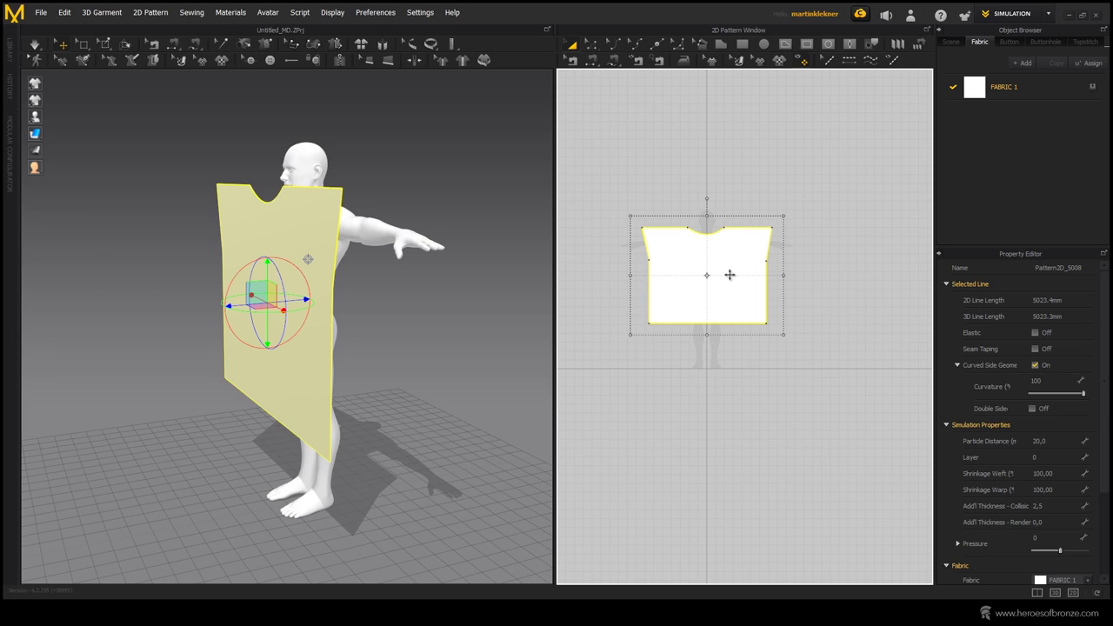
{"action": "right_click", "coordinate": [730, 277]}
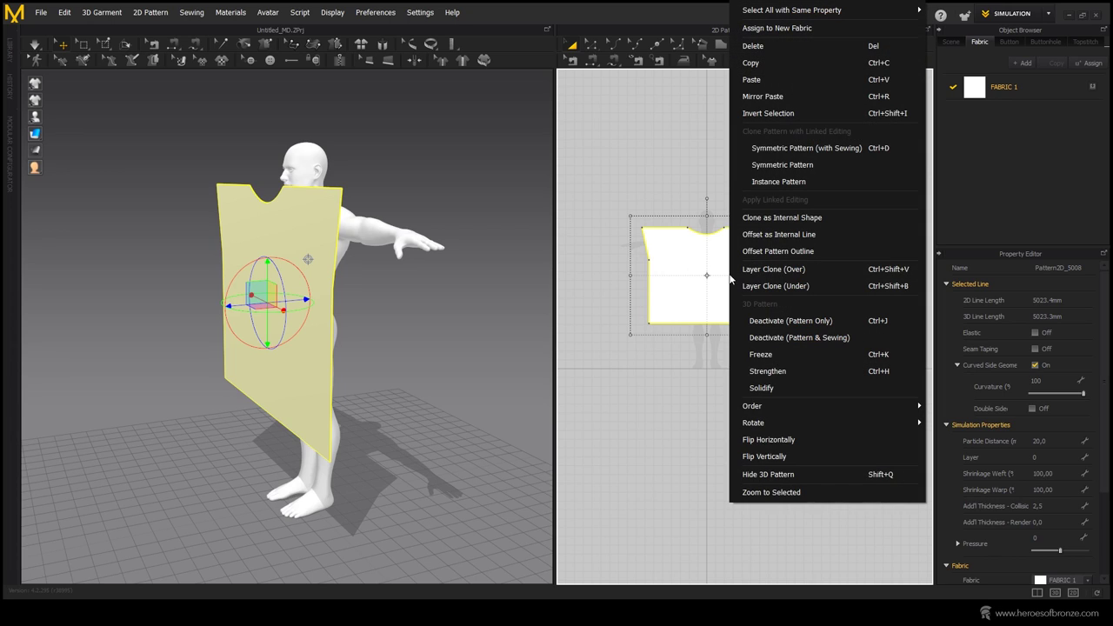
{"action": "left_click", "coordinate": [804, 165]}
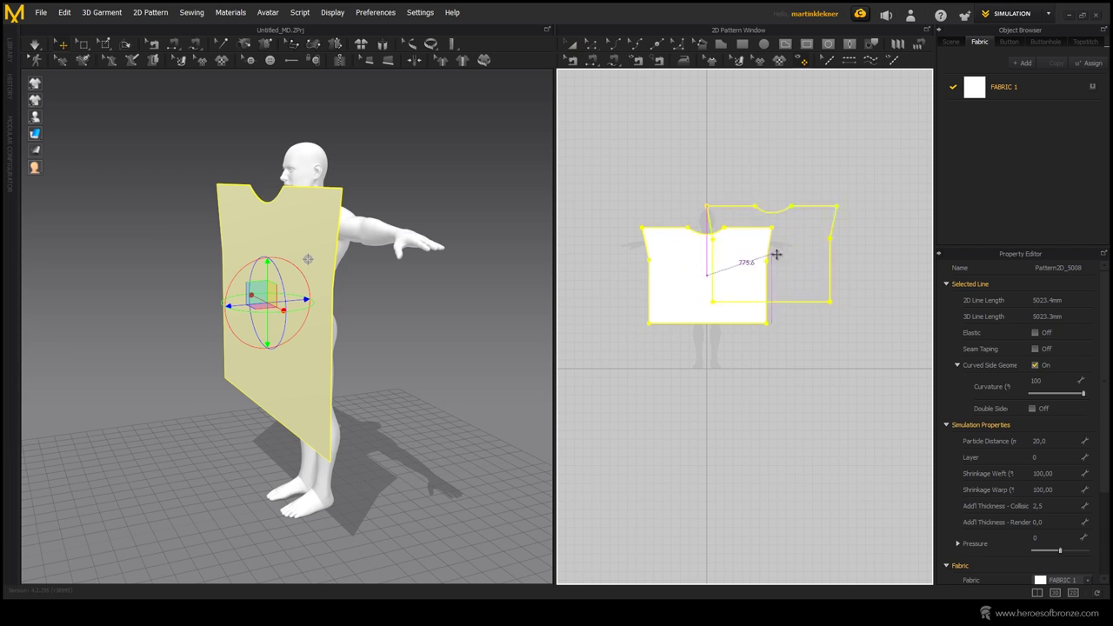
{"action": "left_click", "coordinate": [868, 276]}
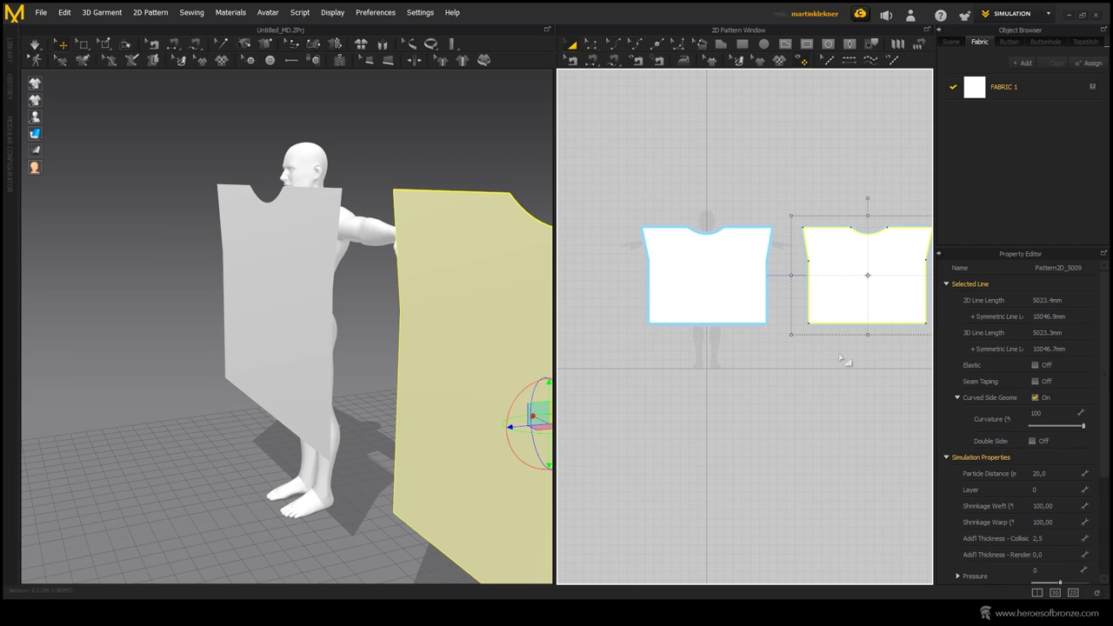
- Reposition the symmetric copy so it sits level beside the original piece in the 2D pattern view
{"action": "scroll", "coordinate": [412, 393], "scroll_direction": "down", "scroll_amount": 3}
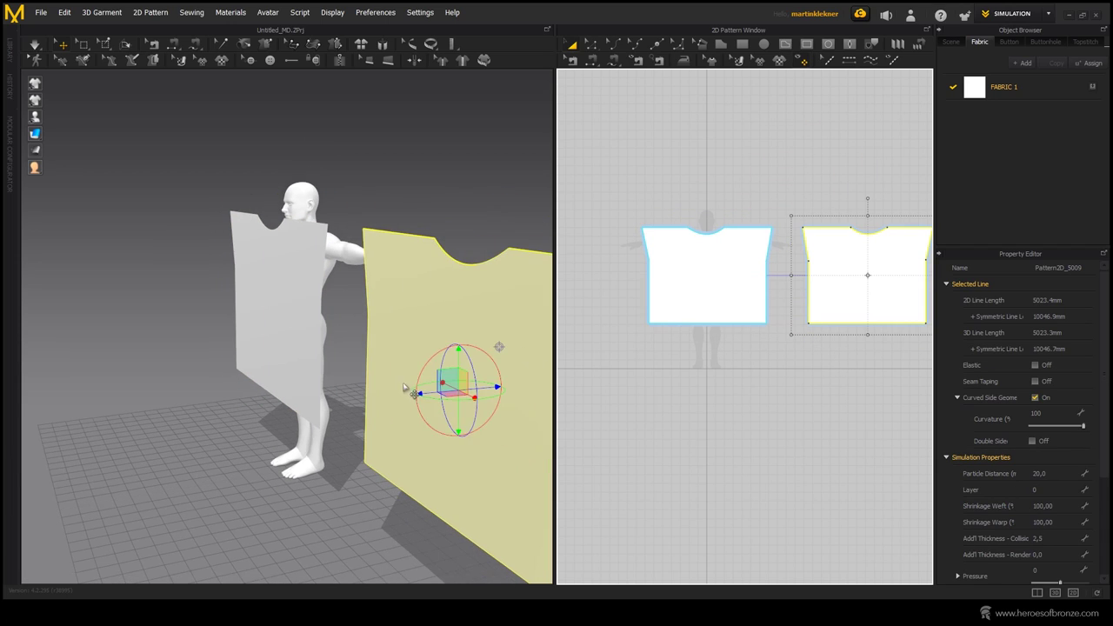
{"action": "scroll", "coordinate": [471, 352], "scroll_direction": "down", "scroll_amount": 1}
{"action": "middle_click_drag", "start_coordinate": [812, 298], "coordinate": [760, 278]}
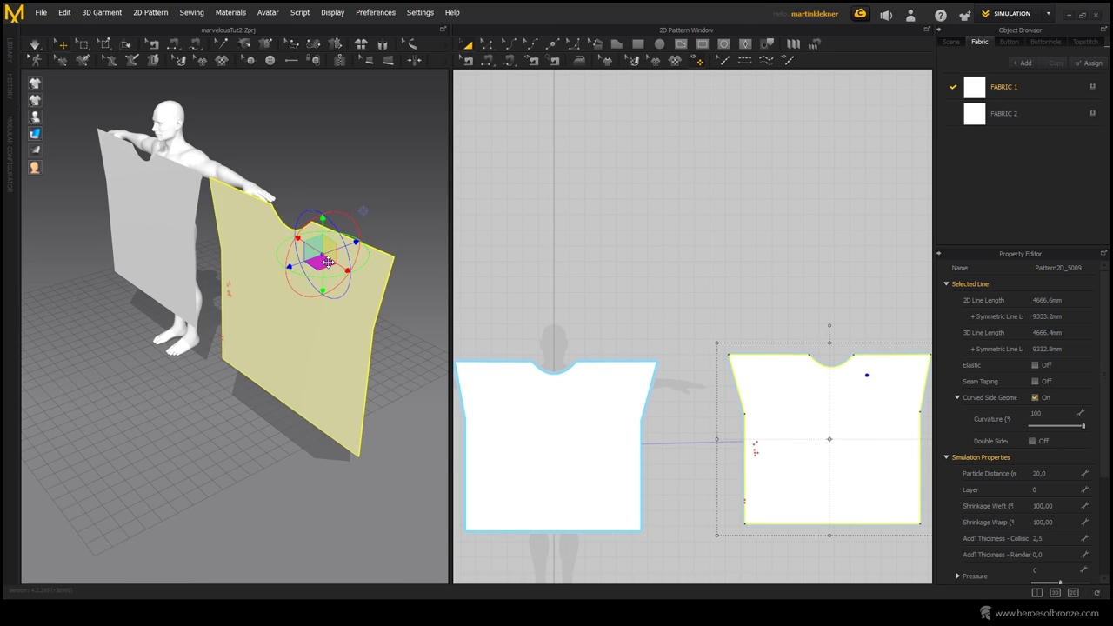
{"action": "right_click_drag", "start_coordinate": [327, 264], "coordinate": [242, 301]}
{"action": "left_click_drag", "start_coordinate": [242, 302], "coordinate": [346, 266]}
{"action": "left_click_drag", "start_coordinate": [829, 397], "coordinate": [808, 403]}
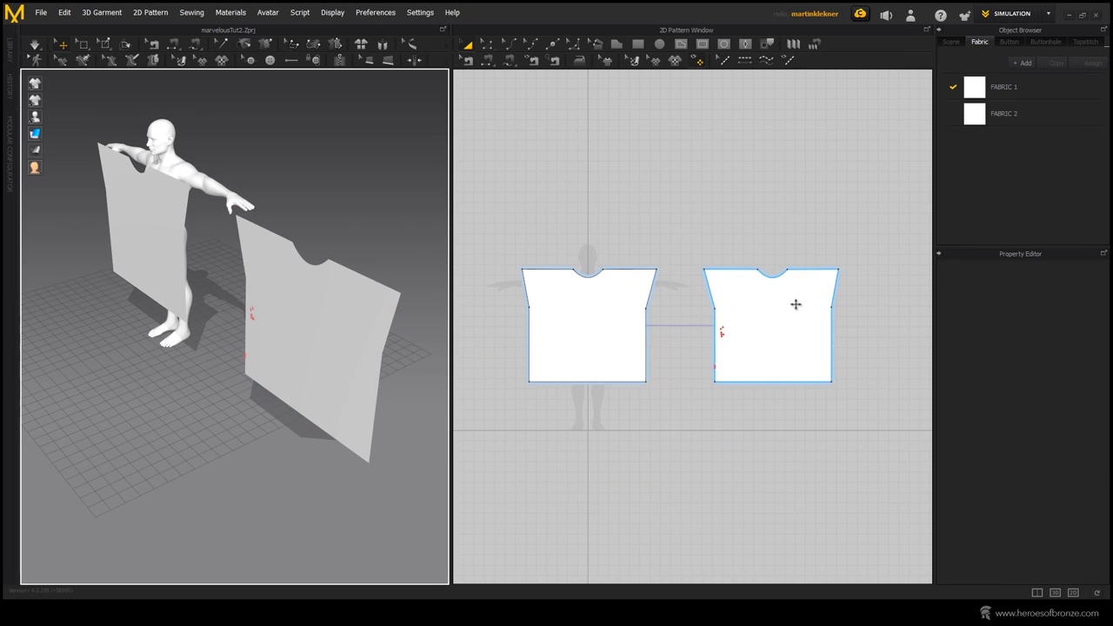
{"action": "left_click", "coordinate": [794, 299]}
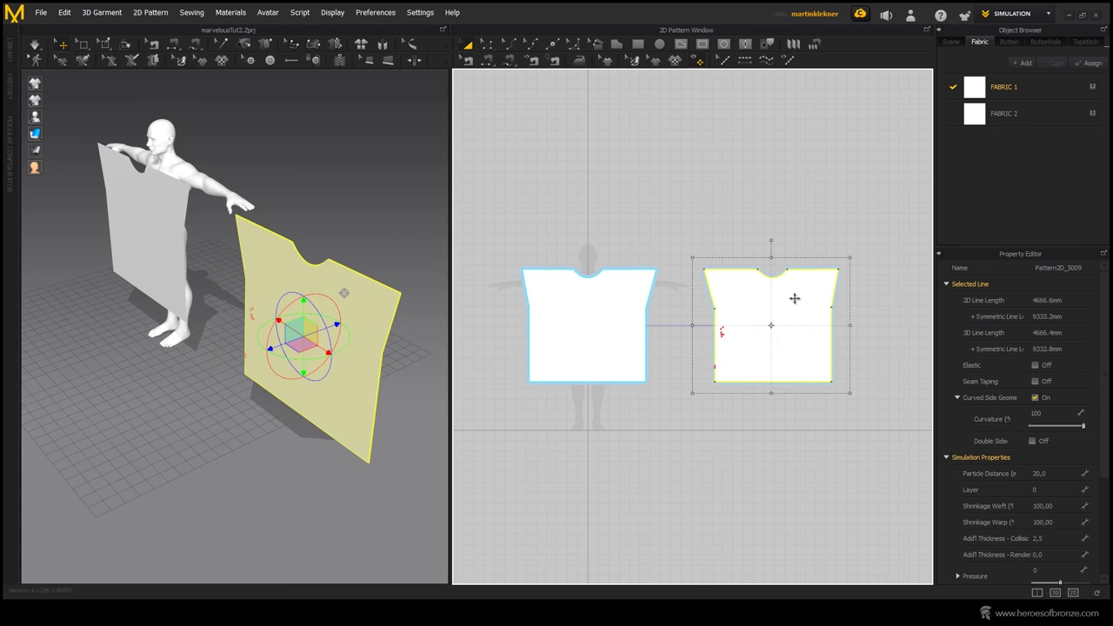
{"action": "mouse_move", "coordinate": [793, 296]}
{"action": "left_mouse_down"}
{"action": "mouse_move", "coordinate": [790, 246]}
{"action": "mouse_move", "coordinate": [790, 288]}
{"action": "left_mouse_up"}
{"action": "left_click", "coordinate": [773, 184]}
{"action": "scroll", "coordinate": [661, 242], "scroll_direction": "up", "scroll_amount": 5}
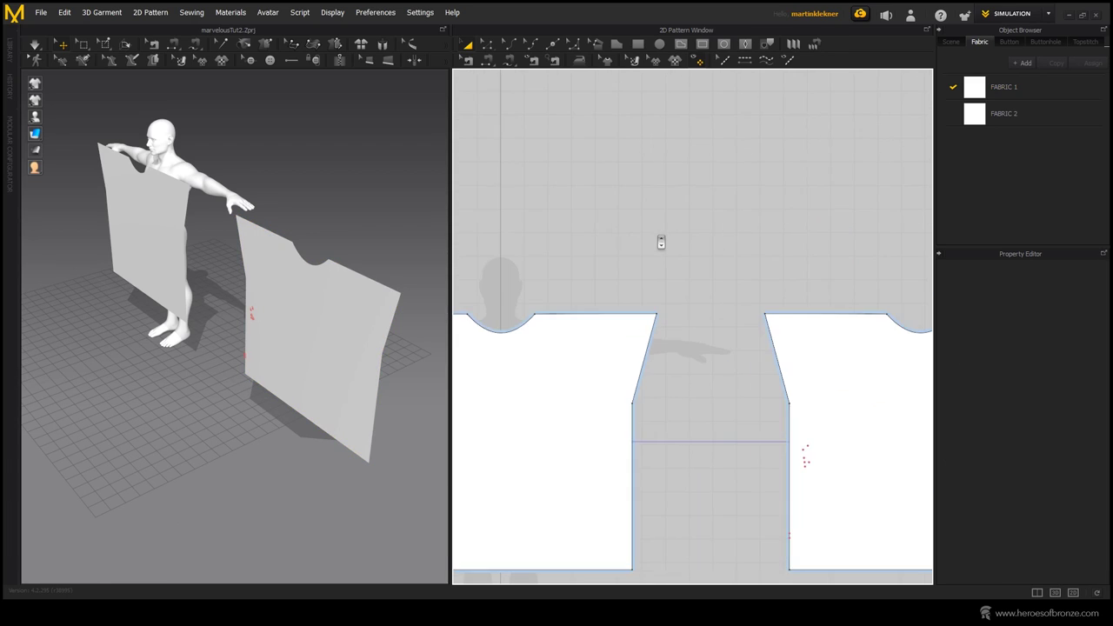
{"action": "scroll", "coordinate": [661, 242], "scroll_direction": "down", "scroll_amount": 5}
- Move the symmetric copy in the 3D view so it stands behind the character, opposite the front piece
{"action": "left_click", "coordinate": [386, 278]}
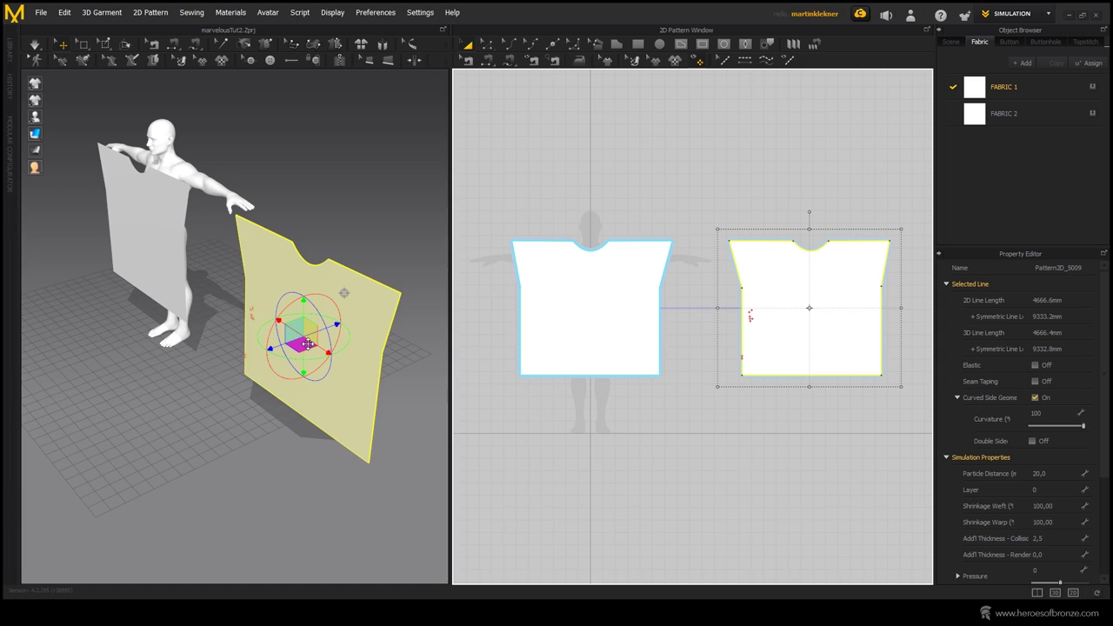
{"action": "left_click_drag", "start_coordinate": [307, 344], "coordinate": [313, 323]}
{"action": "left_click", "coordinate": [371, 230]}
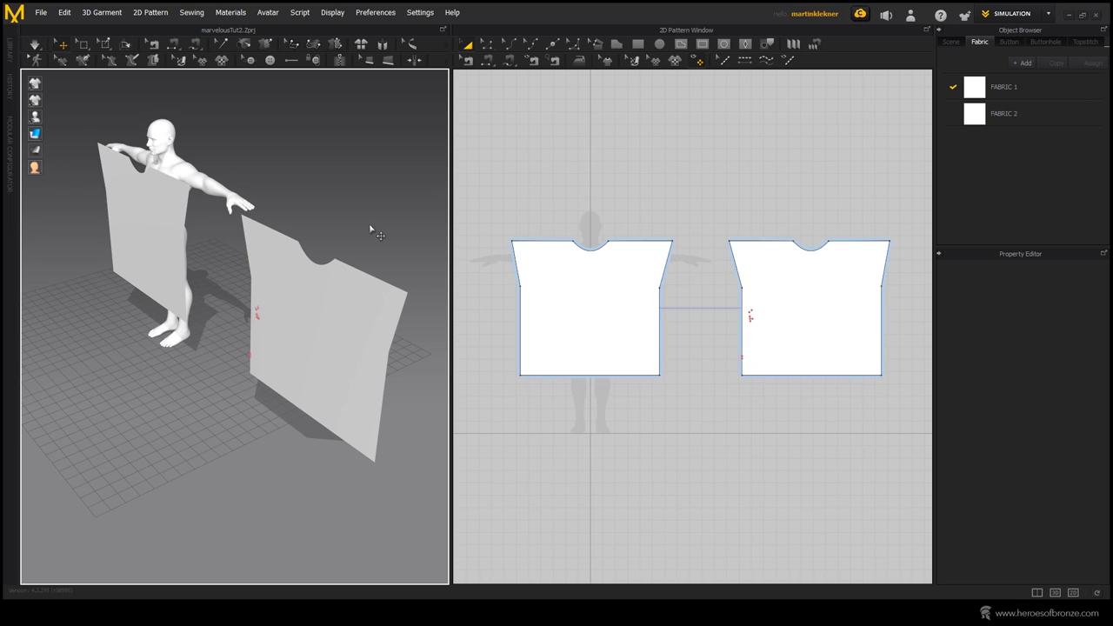
{"action": "left_click", "coordinate": [309, 315]}
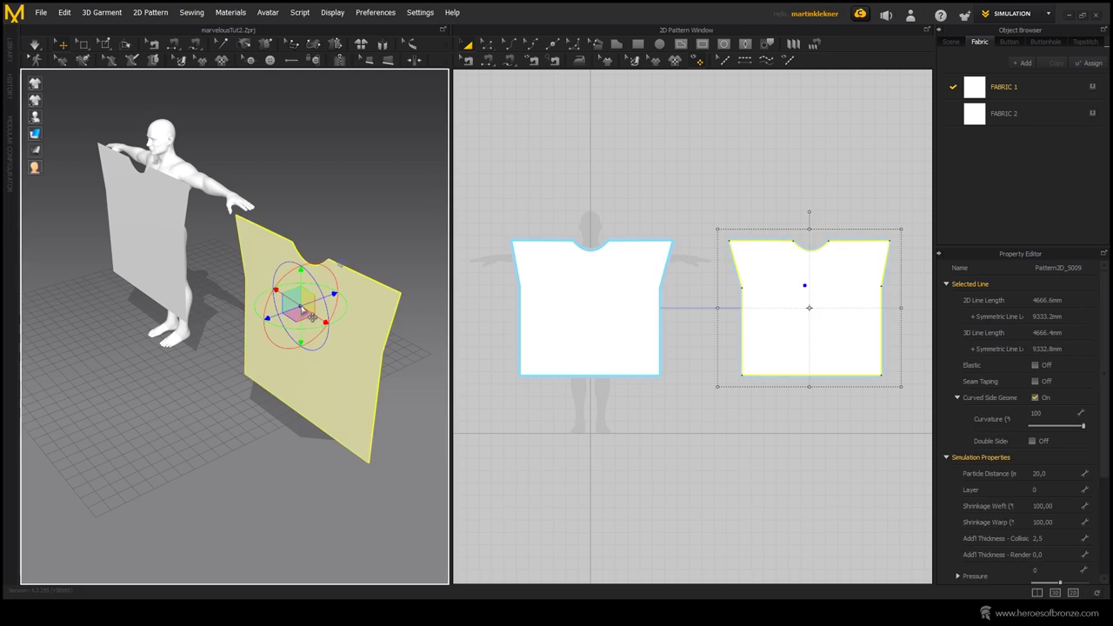
{"action": "left_click_drag", "start_coordinate": [331, 296], "coordinate": [233, 210]}
{"action": "right_click_drag", "start_coordinate": [235, 278], "coordinate": [291, 342]}
{"action": "right_click_drag", "start_coordinate": [227, 311], "coordinate": [335, 339]}
- With the back piece selected, switch the 3D gizmo orientation to Screen Coordinate
{"action": "left_click", "coordinate": [360, 244]}
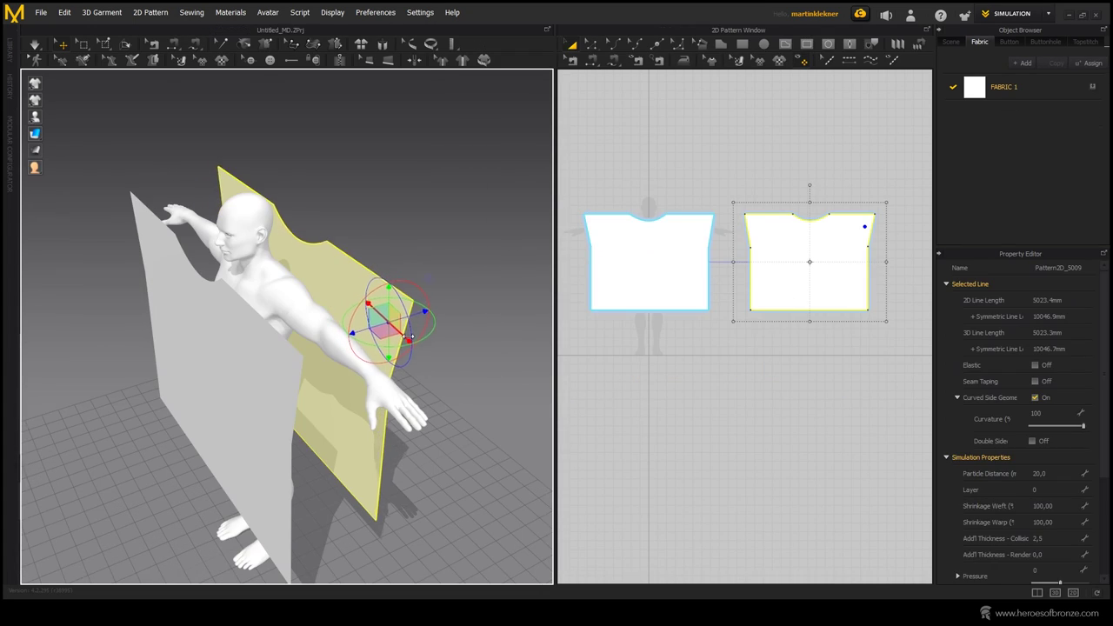
{"action": "key", "text": "Escape"}
{"action": "left_click", "coordinate": [375, 12]}
{"action": "mouse_move", "coordinate": [445, 27]}
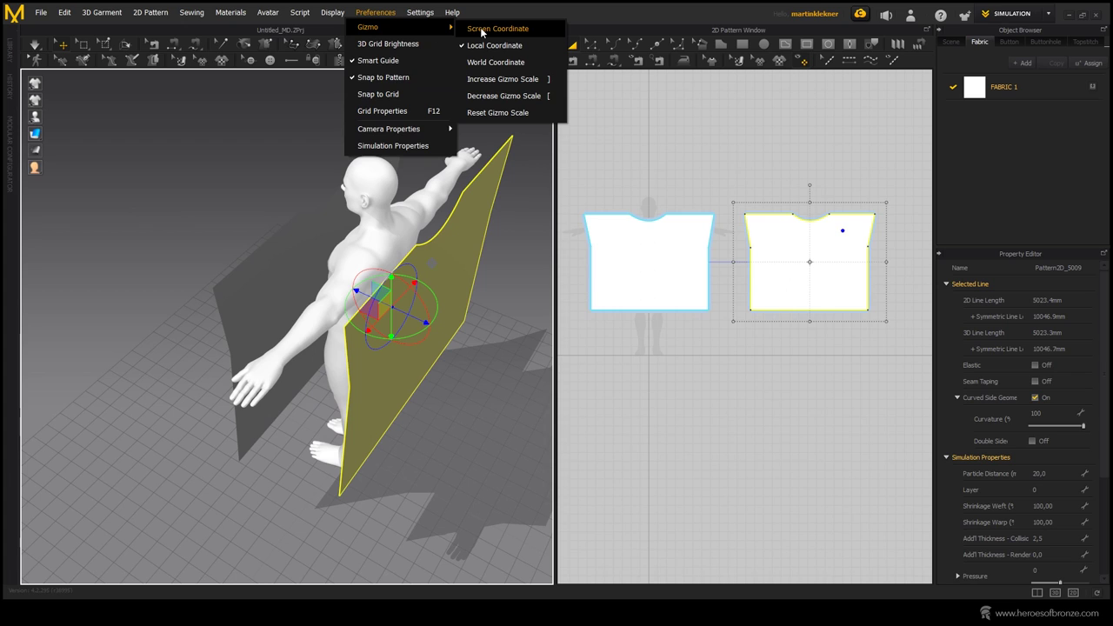
{"action": "left_click", "coordinate": [481, 32]}
{"action": "right_click_drag", "start_coordinate": [455, 266], "coordinate": [343, 388]}
{"action": "left_click", "coordinate": [297, 393]}
{"action": "right_click_drag", "start_coordinate": [196, 468], "coordinate": [269, 426]}
{"action": "left_click", "coordinate": [273, 418]}
{"action": "key", "text": "6"}
{"action": "left_click", "coordinate": [375, 13]}
{"action": "mouse_move", "coordinate": [374, 27]}
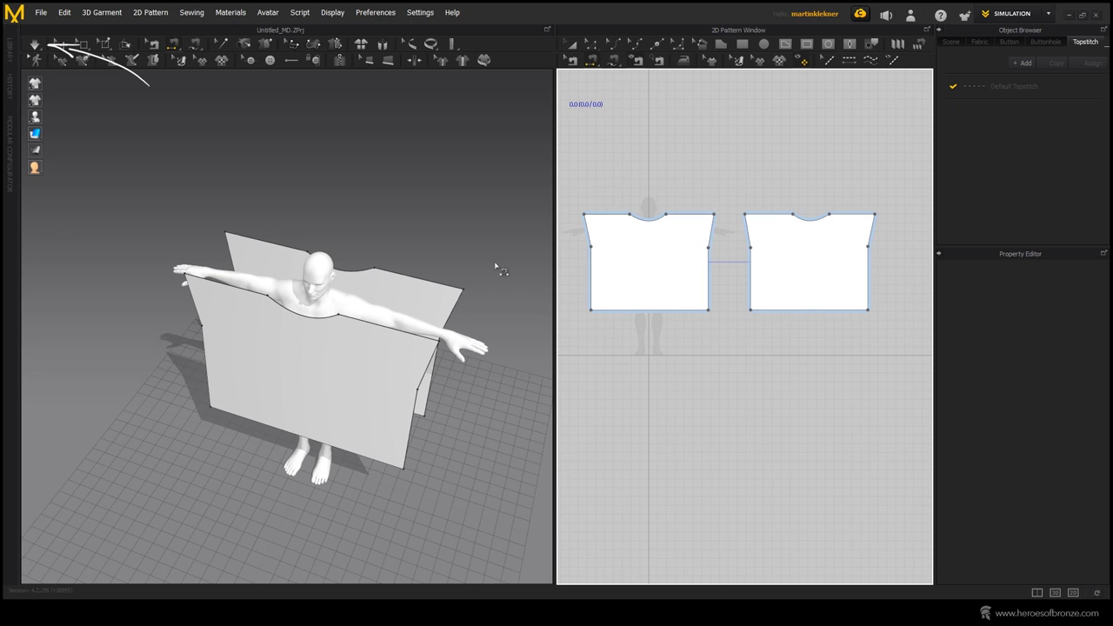
- Test the simulation on the unsewn front and back pieces and return them to their starting positions
{"action": "mouse_move", "coordinate": [494, 263]}
{"action": "right_mouse_down"}
{"action": "mouse_move", "coordinate": [427, 218]}
{"action": "mouse_move", "coordinate": [464, 211]}
{"action": "right_mouse_up"}
{"action": "key", "text": "q"}
{"action": "key", "text": "space"}
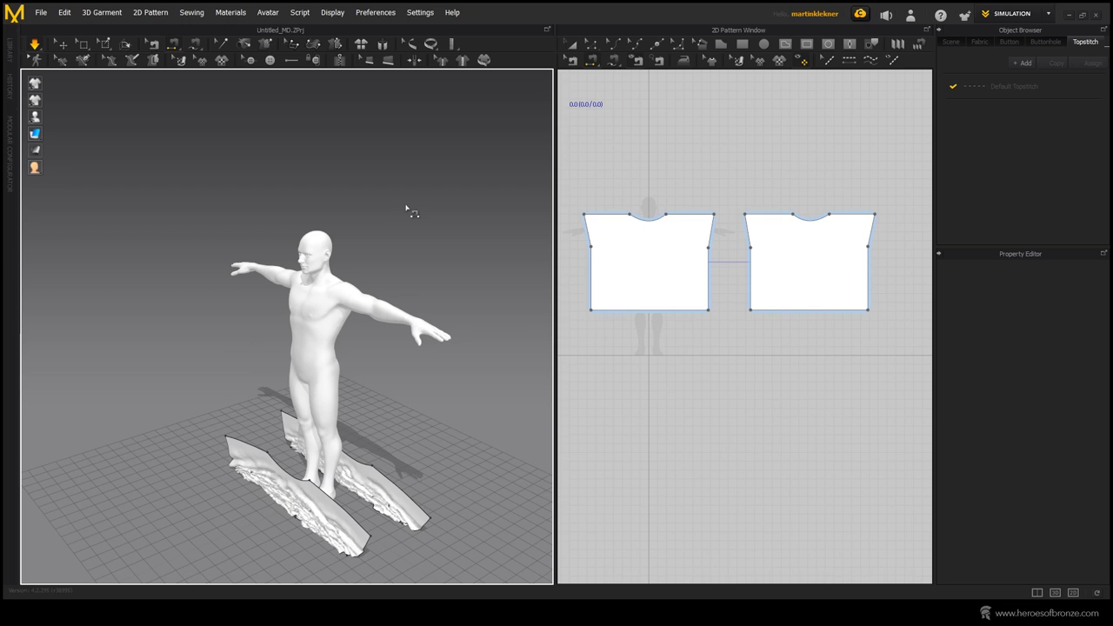
{"action": "key", "text": "space"}
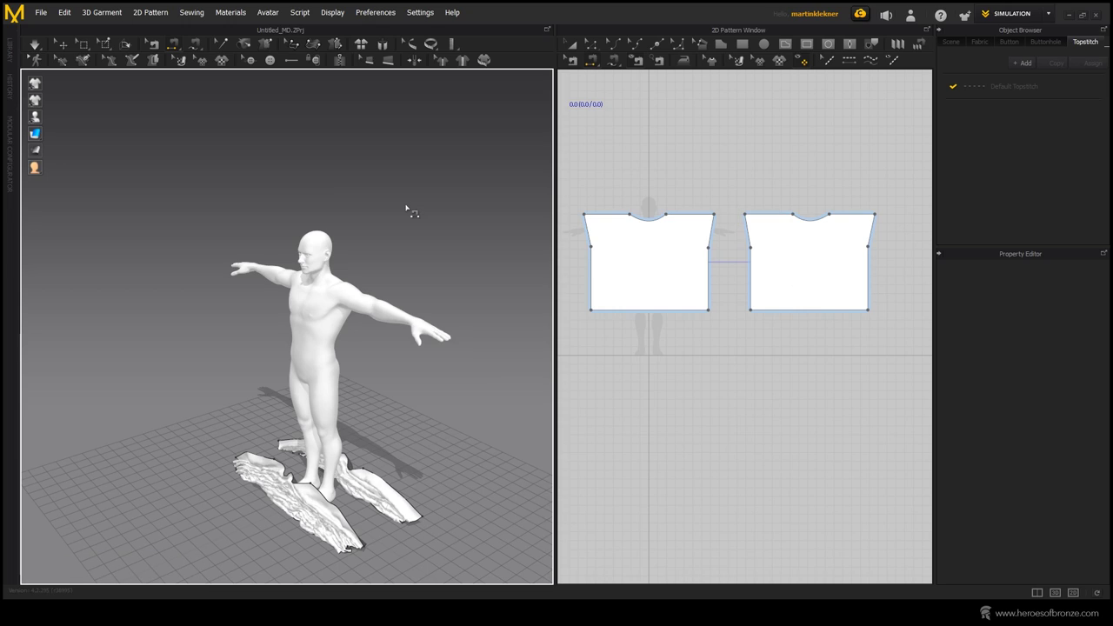
{"action": "key", "text": "ctrl+z"}
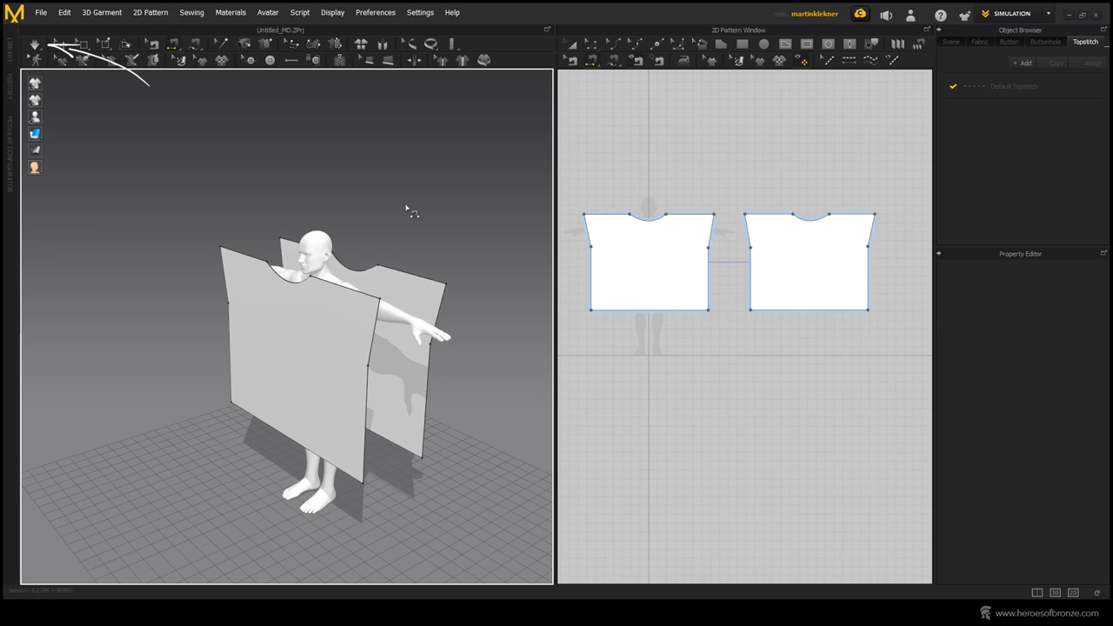
{"action": "key", "text": "space"}
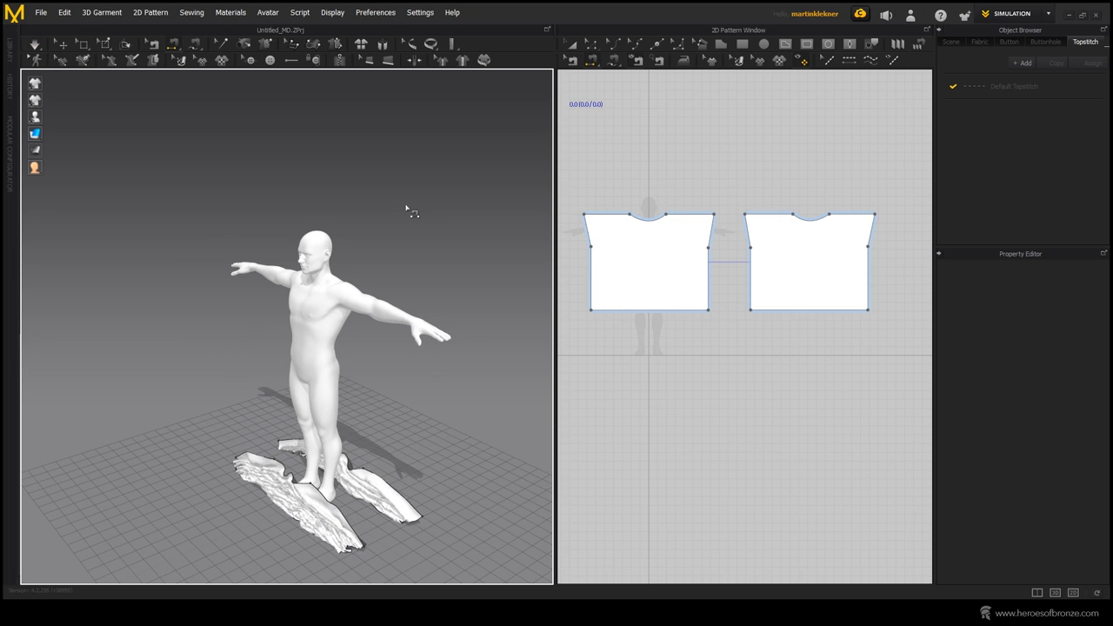
{"action": "key", "text": "ctrl+z"}
- Sew the front and back side edges together below the sleeves on both sides with Segment Sewing, test the drape and undo the simulation
{"action": "left_click", "coordinate": [573, 45]}
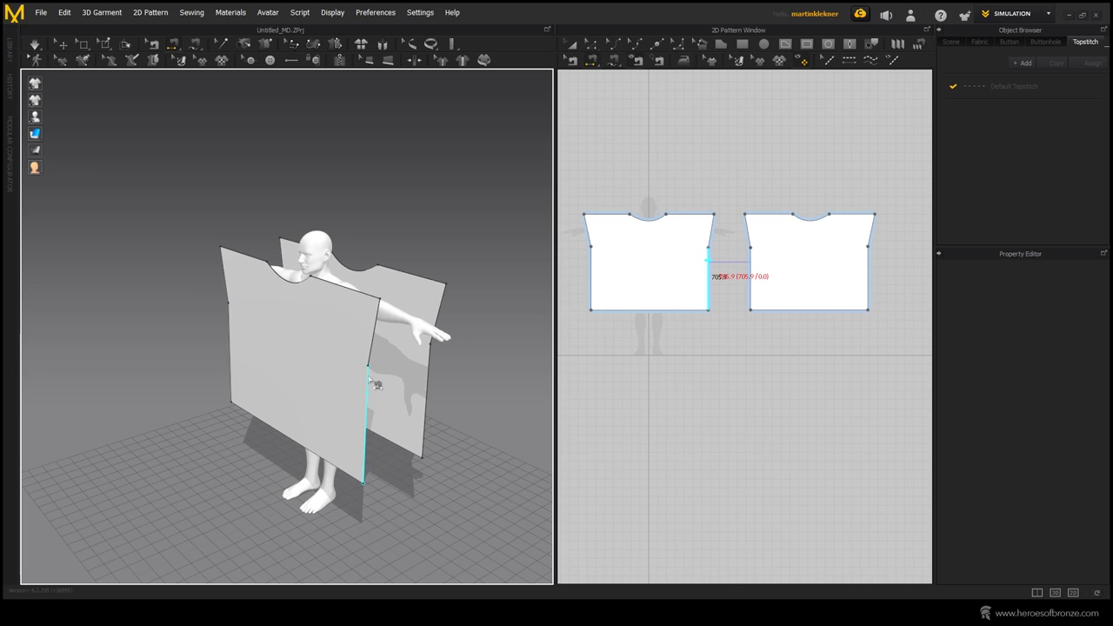
{"action": "key", "text": "n"}
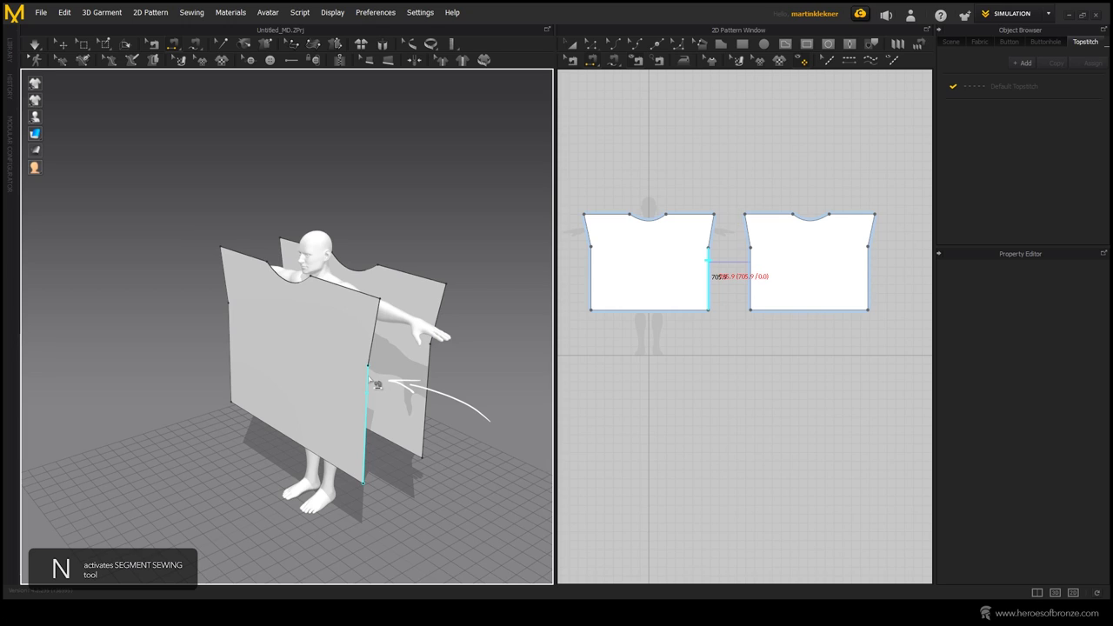
{"action": "left_click", "coordinate": [430, 372]}
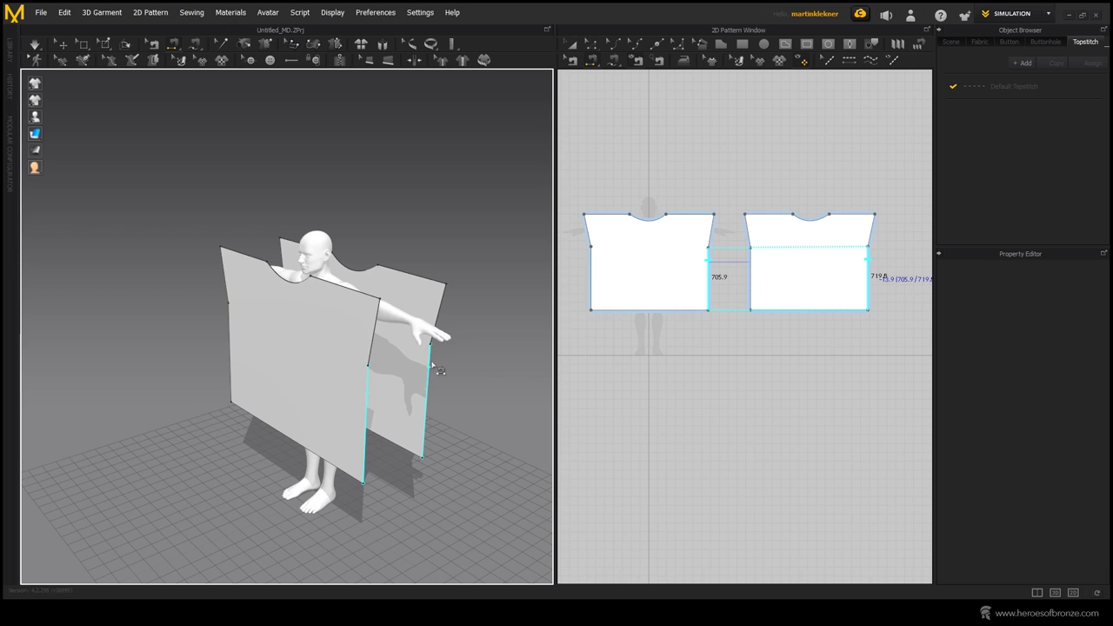
{"action": "left_click", "coordinate": [531, 379]}
{"action": "right_click_drag", "start_coordinate": [156, 347], "coordinate": [324, 340]}
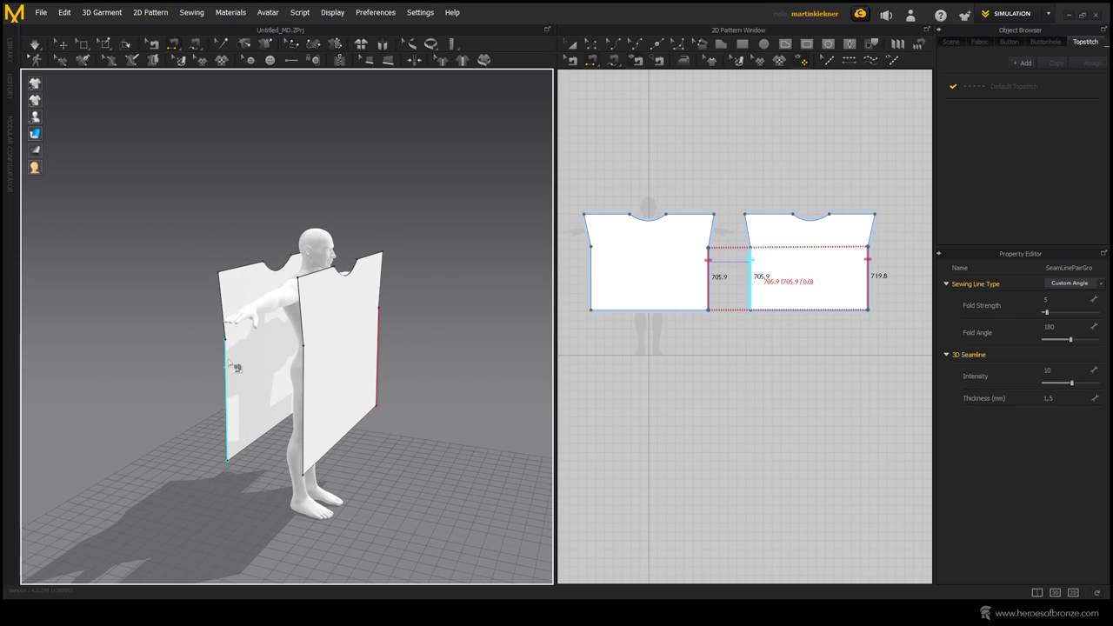
{"action": "left_click", "coordinate": [311, 376]}
{"action": "key", "text": "space"}
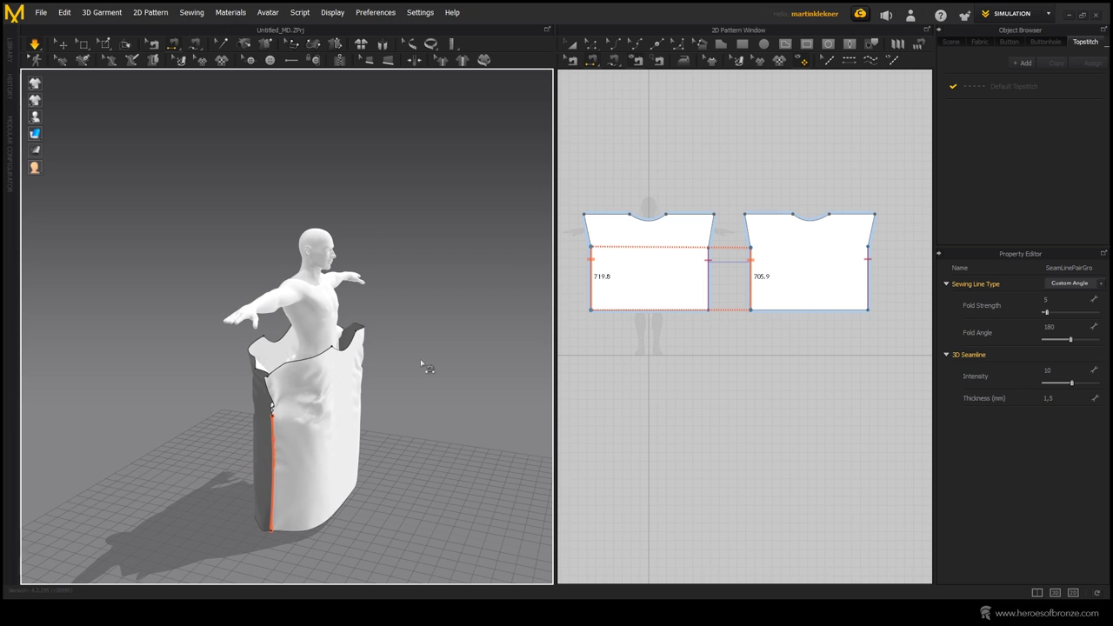
{"action": "key", "text": "ctrl+z"}
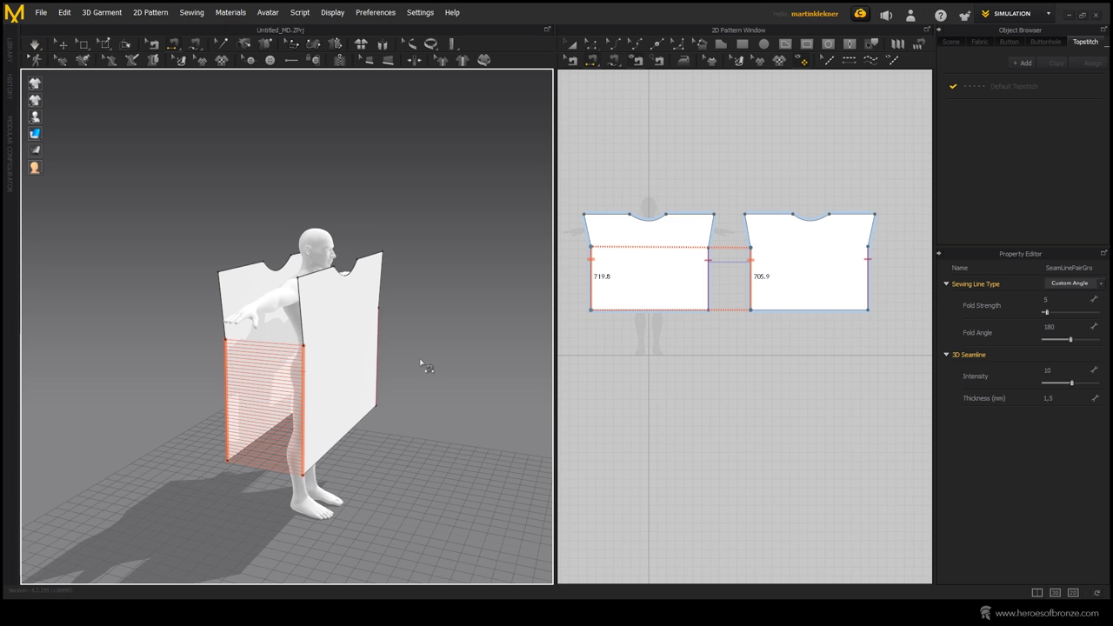
- Sew the top shoulder edges of the front and back pieces together on both sides of the neckline
{"action": "right_click_drag", "start_coordinate": [462, 328], "coordinate": [354, 336]}
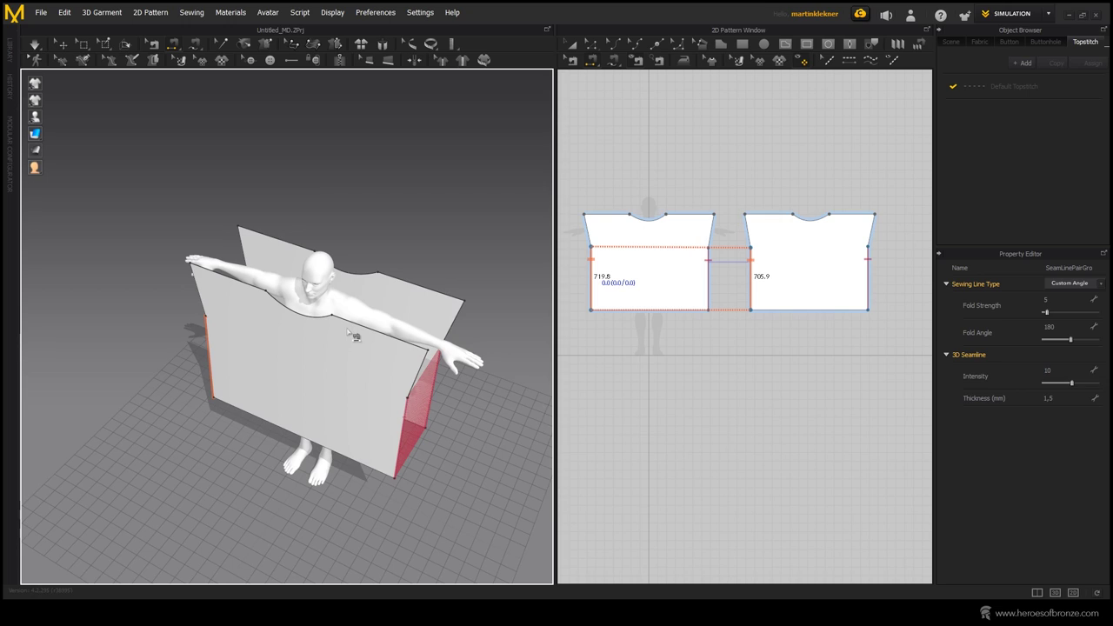
{"action": "left_click", "coordinate": [350, 324]}
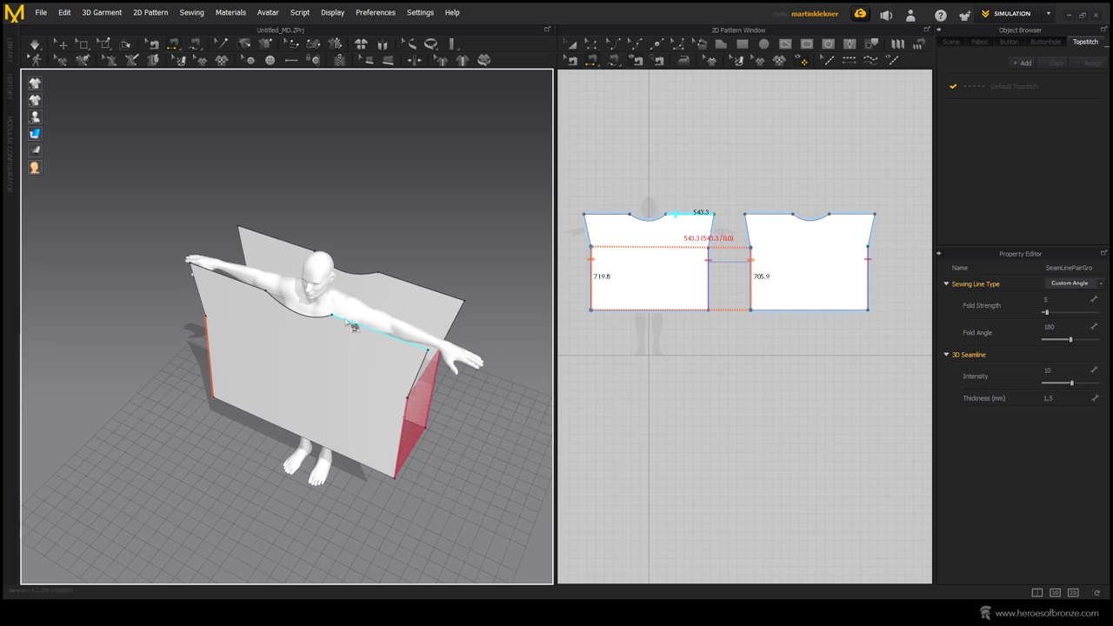
{"action": "left_click", "coordinate": [405, 287]}
{"action": "right_click_drag", "start_coordinate": [405, 287], "coordinate": [284, 289]}
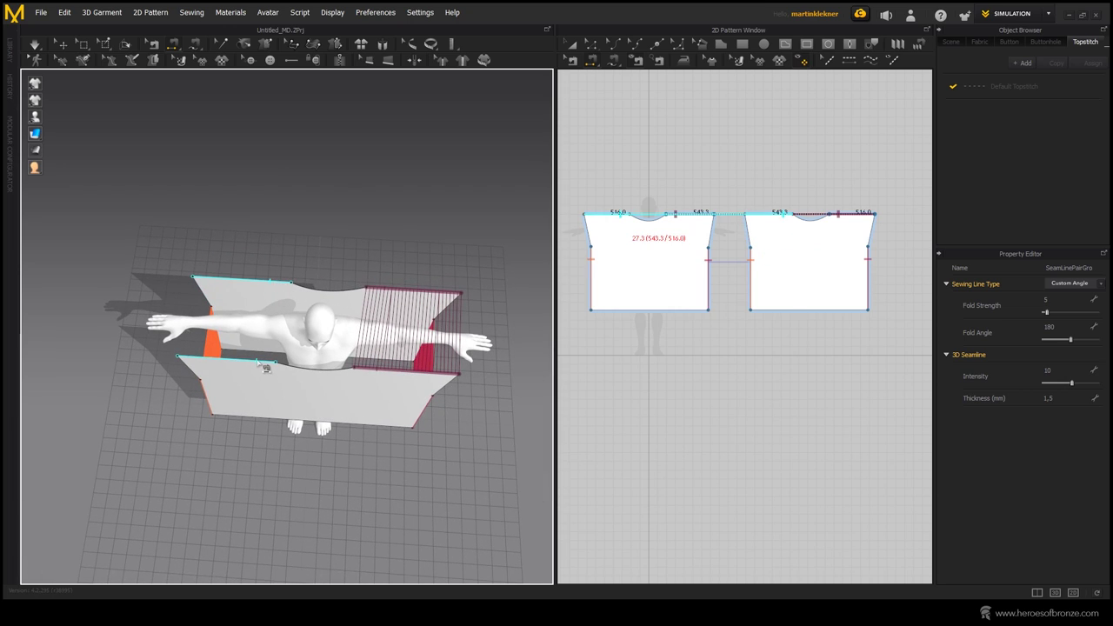
{"action": "left_click", "coordinate": [365, 327]}
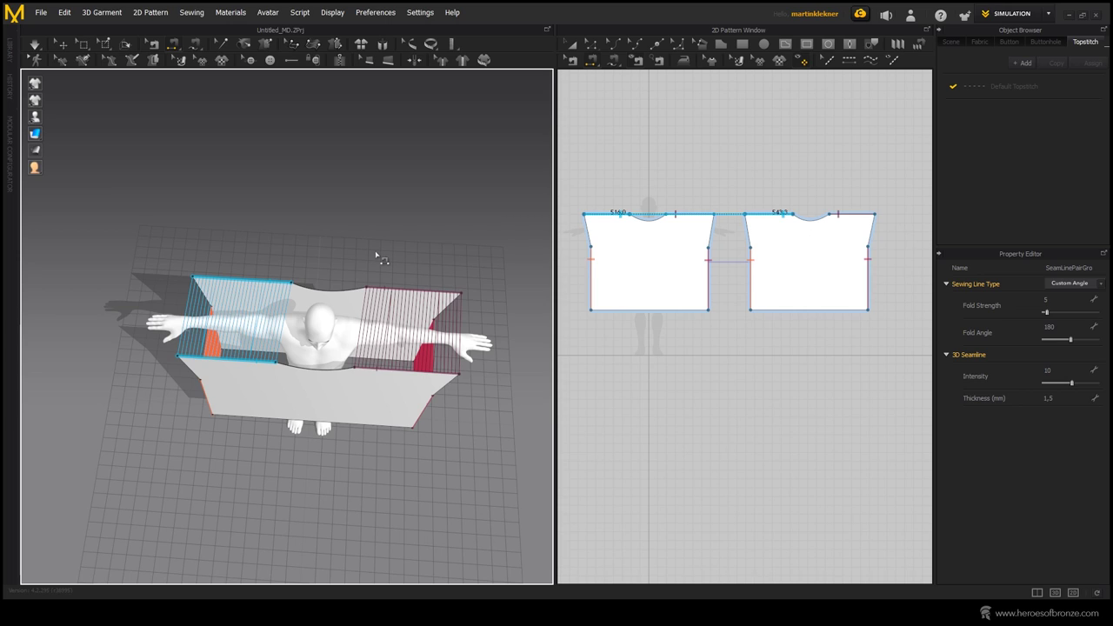
- Simulate the fully sewn tunic on the character and inspect its drape
{"action": "key", "text": "space"}
{"action": "right_click_drag", "start_coordinate": [419, 261], "coordinate": [391, 186]}
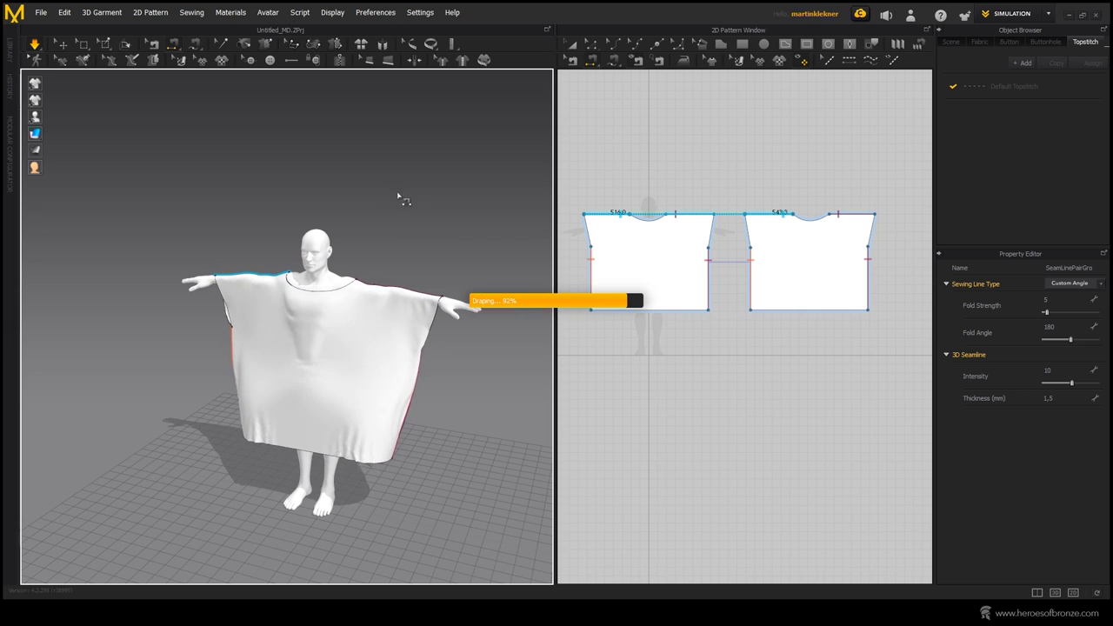
{"action": "right_click_drag", "start_coordinate": [470, 214], "coordinate": [207, 225]}
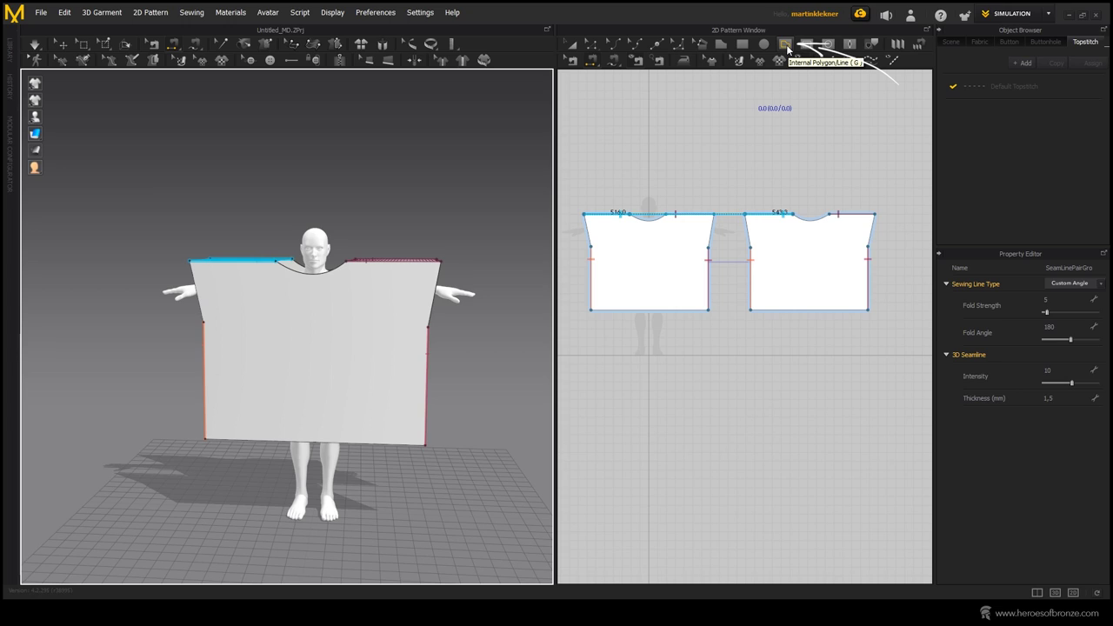
- Draw a horizontal internal line about 1328 mm long across the front piece at waist height, from side edge to side edge
{"action": "left_click", "coordinate": [786, 45]}
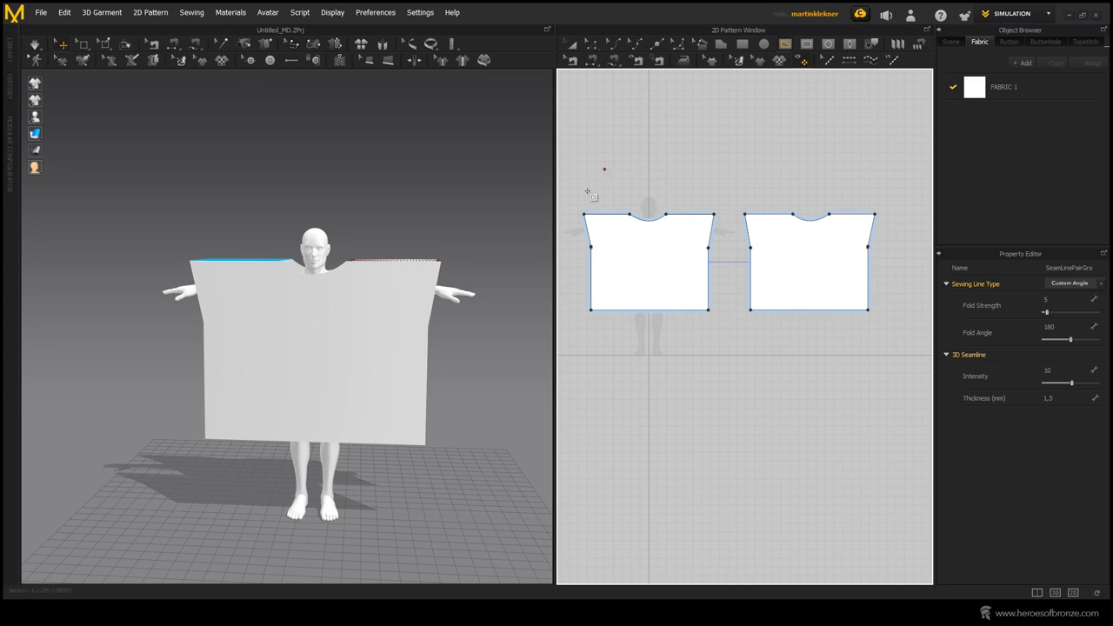
{"action": "left_click", "coordinate": [591, 247]}
{"action": "left_click", "coordinate": [590, 260]}
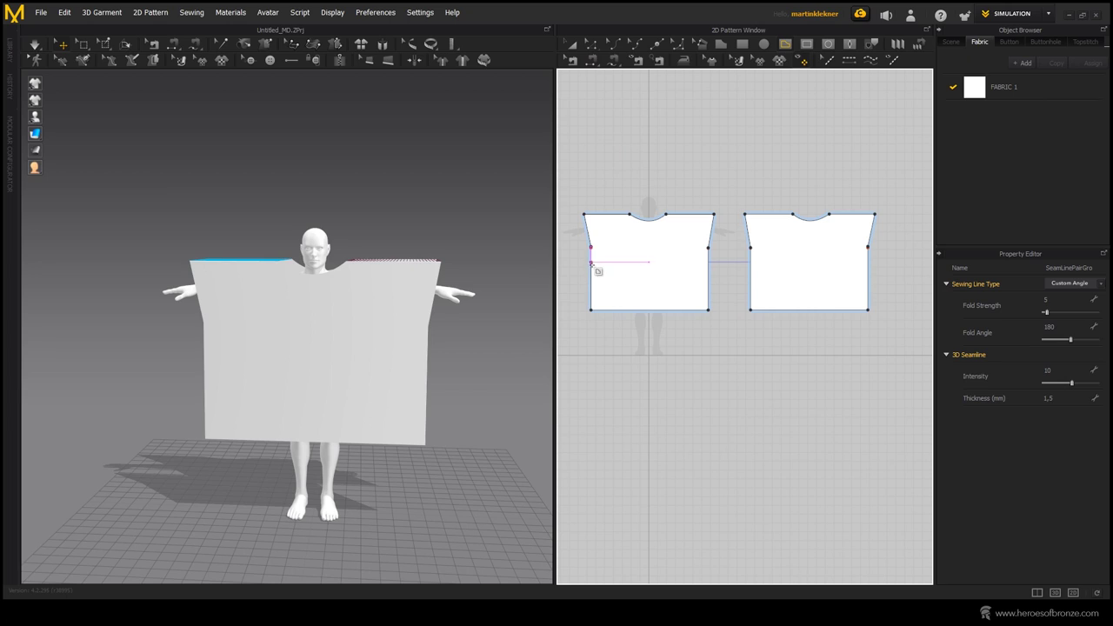
{"action": "left_click", "coordinate": [709, 262]}
{"action": "key", "text": "Return"}
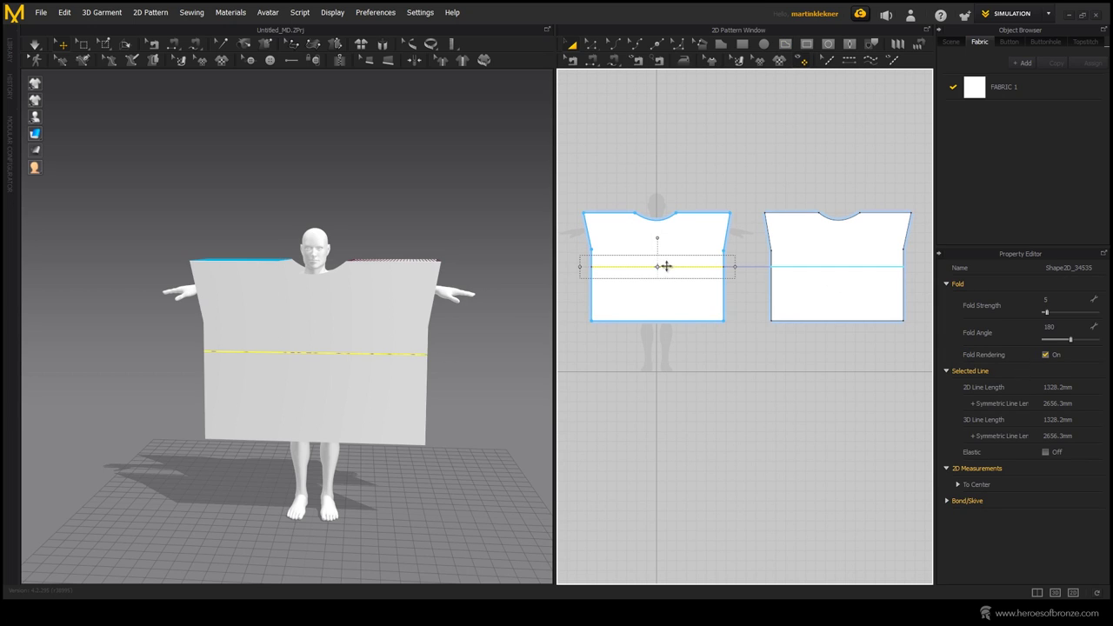
- Turn on Elastic for the waist line with strength 33 and ratio 42 while simulating the garment
{"action": "key", "text": "space"}
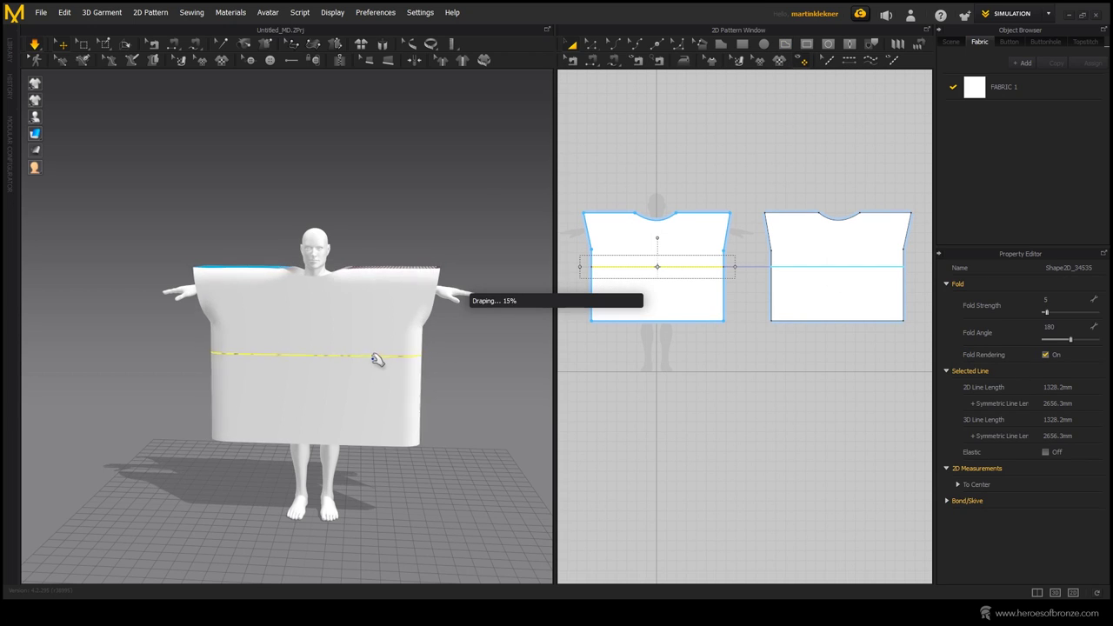
{"action": "left_click", "coordinate": [1044, 451]}
{"action": "key", "text": "space"}
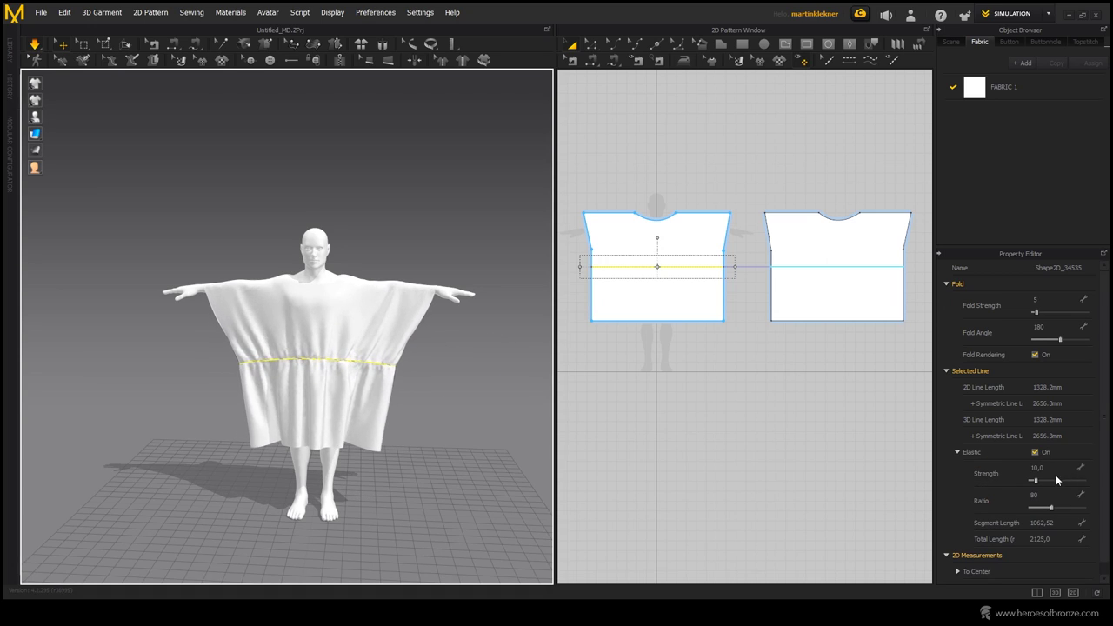
{"action": "left_click_drag", "start_coordinate": [1034, 481], "coordinate": [1048, 482]}
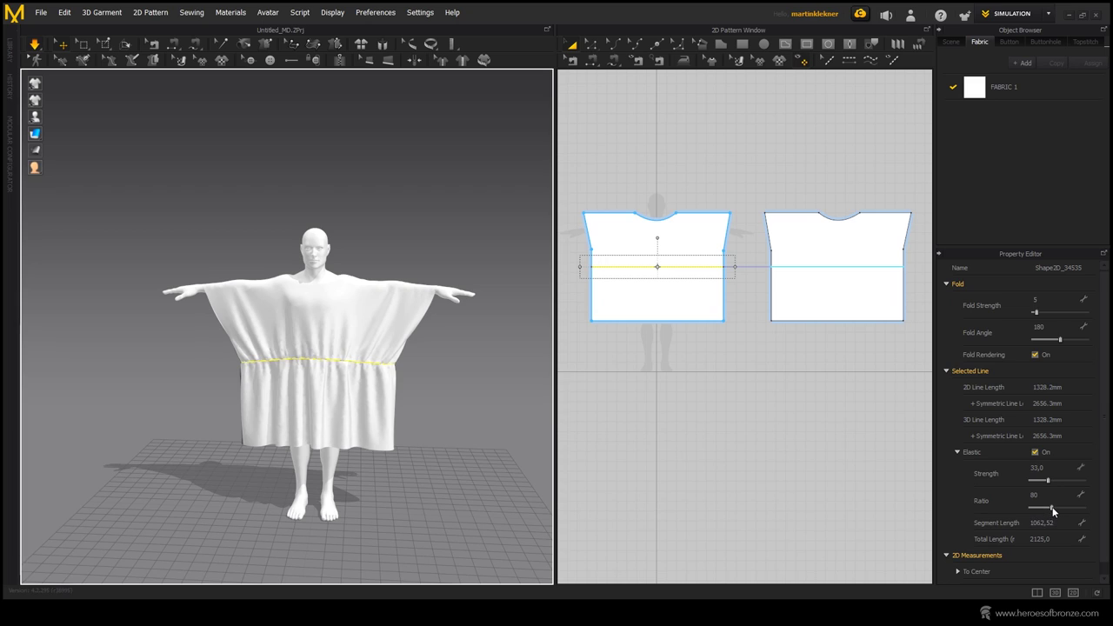
{"action": "left_click_drag", "start_coordinate": [1051, 507], "coordinate": [1043, 508]}
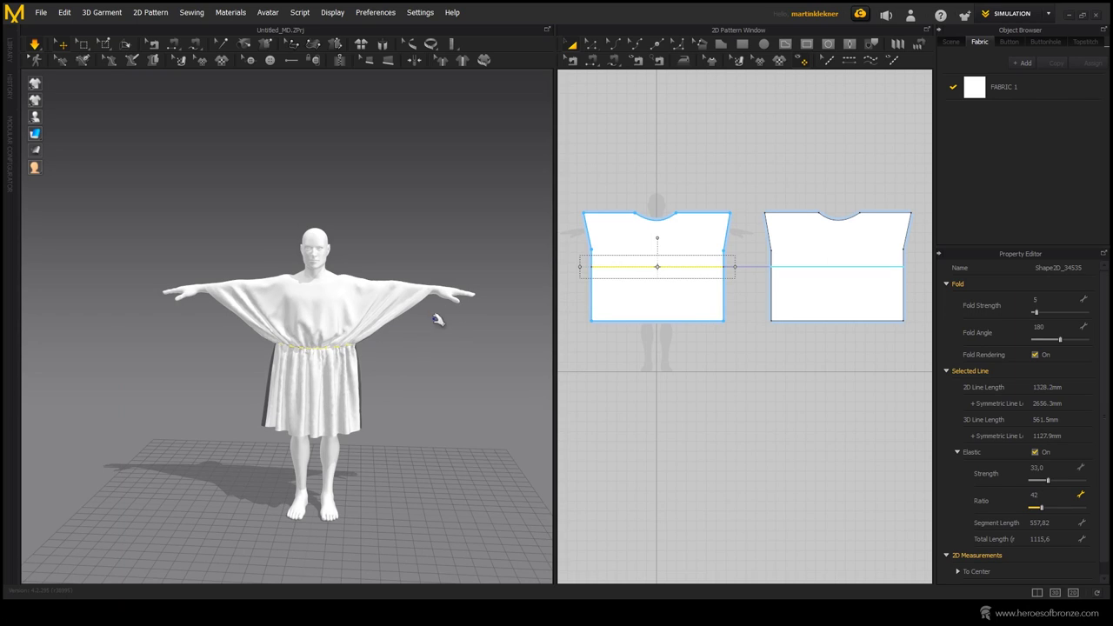
- Select the tunic's front piece with the Select tool and simulate the cinched garment again
{"action": "right_click_drag", "start_coordinate": [432, 327], "coordinate": [426, 297]}
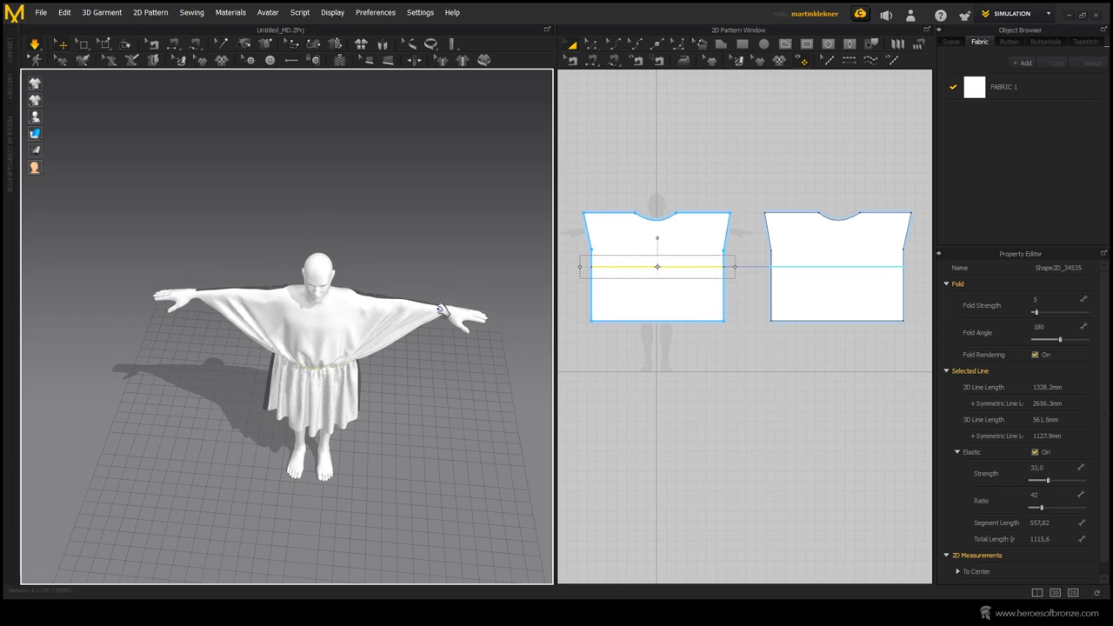
{"action": "left_click", "coordinate": [439, 309]}
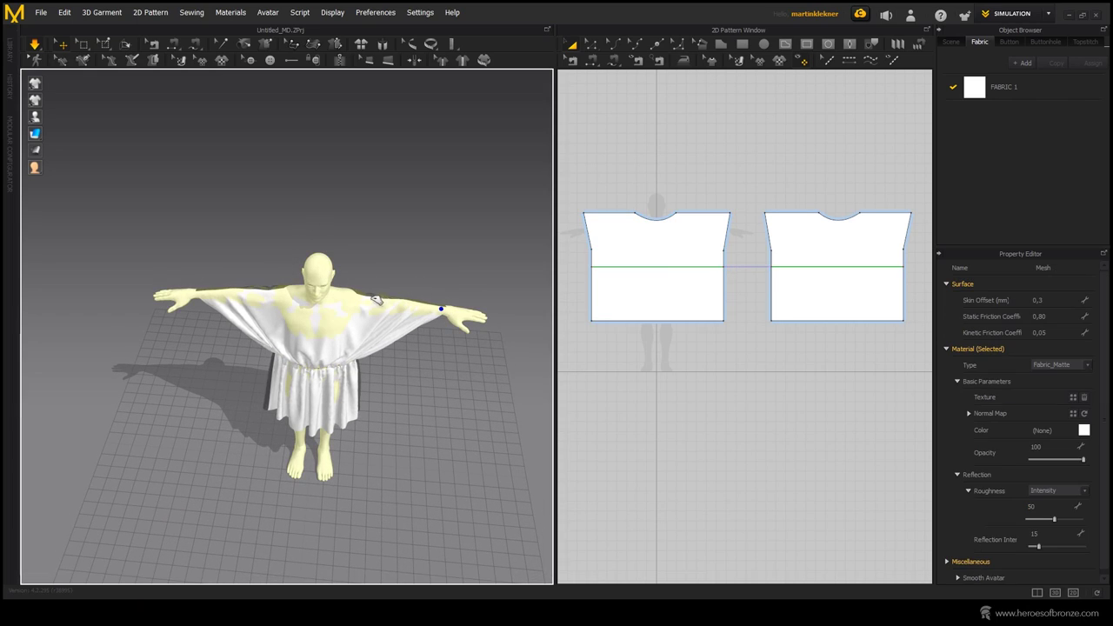
{"action": "left_click", "coordinate": [440, 311]}
{"action": "key", "text": "q"}
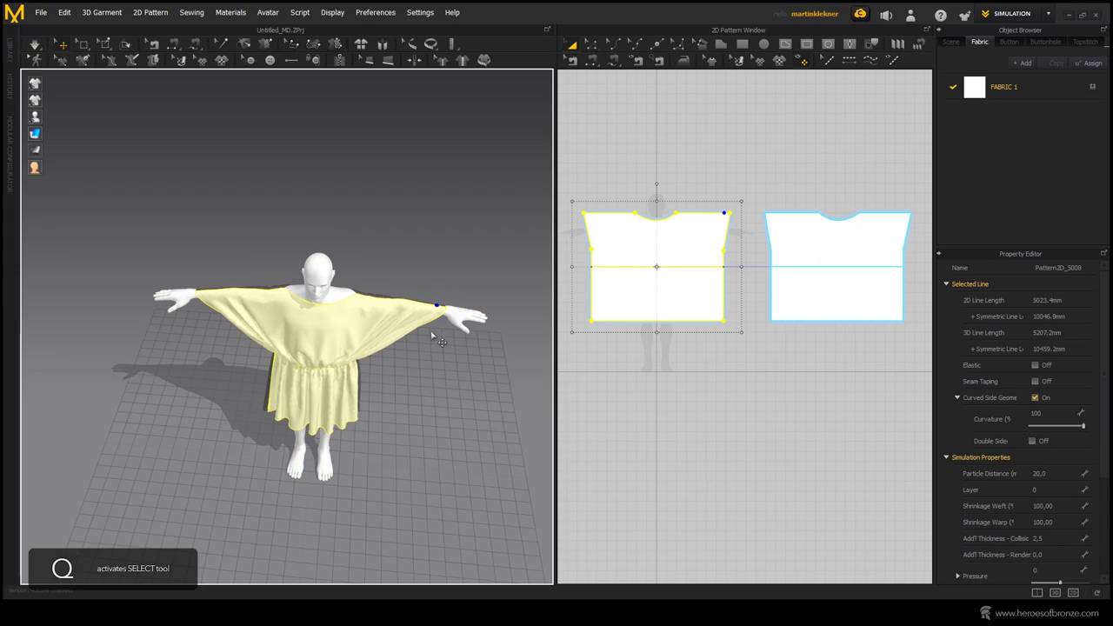
{"action": "key", "text": "space"}
{"action": "right_click_drag", "start_coordinate": [430, 366], "coordinate": [422, 299]}
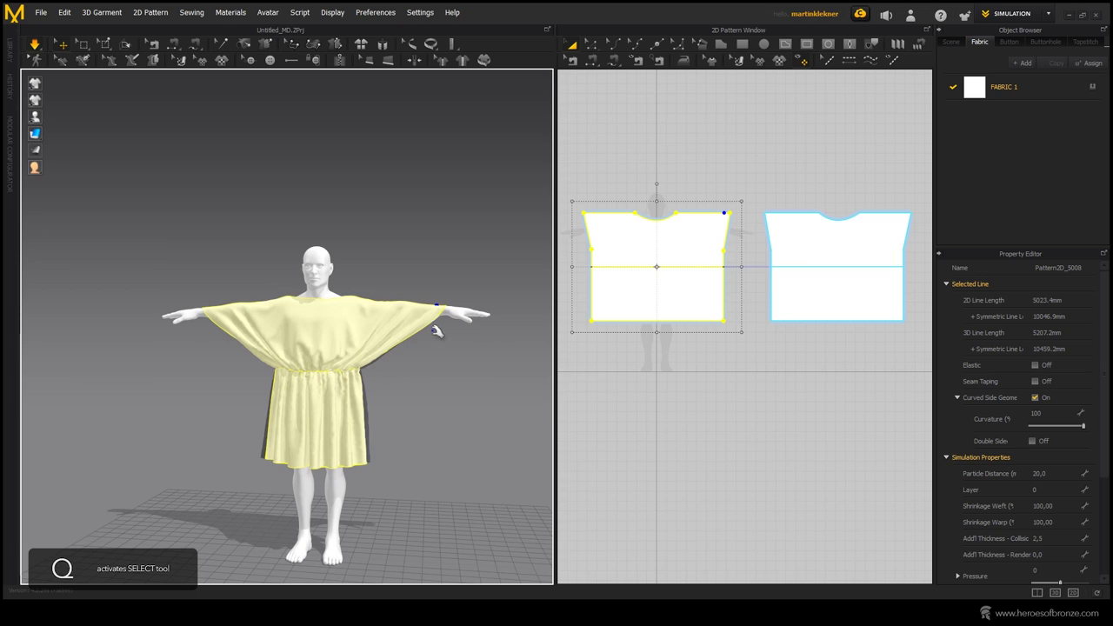
- Pull both sleeves of the tunic inward toward the neck so the cloth gathers on the shoulders while simulating
{"action": "right_click_drag", "start_coordinate": [427, 355], "coordinate": [427, 307]}
{"action": "left_click_drag", "start_coordinate": [426, 306], "coordinate": [339, 287]}
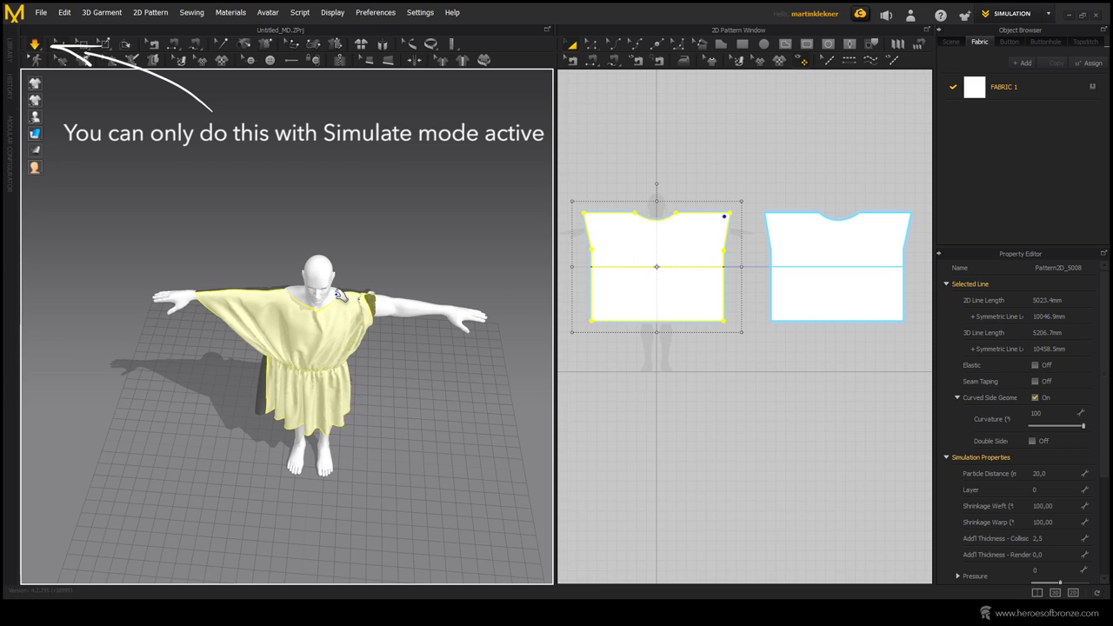
{"action": "left_click_drag", "start_coordinate": [199, 296], "coordinate": [337, 300]}
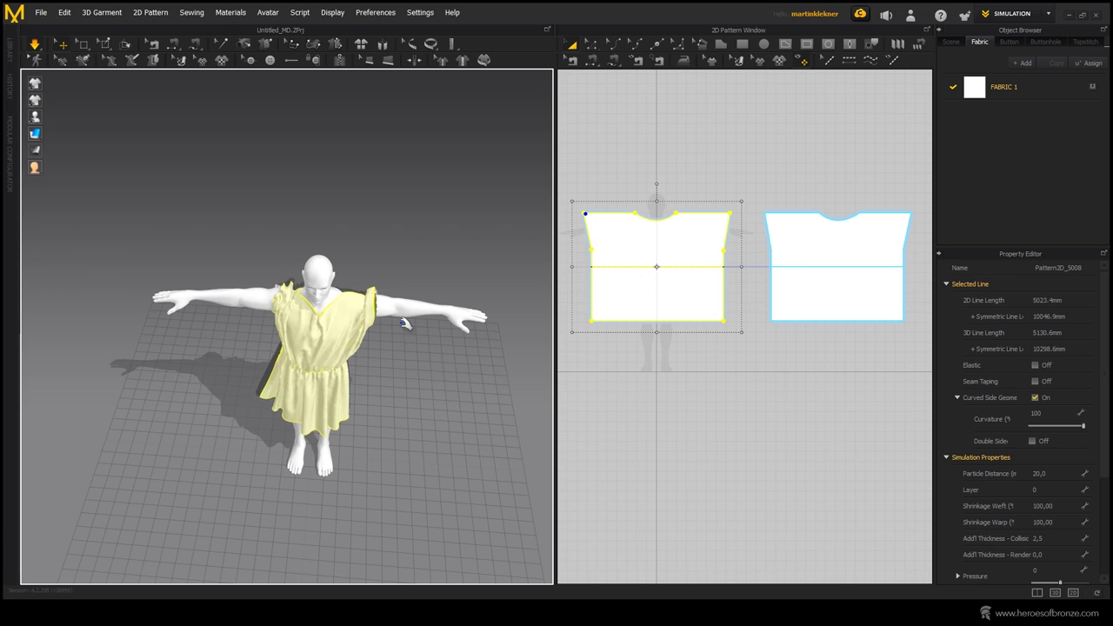
{"action": "left_click", "coordinate": [414, 351]}
{"action": "right_click_drag", "start_coordinate": [426, 388], "coordinate": [367, 347]}
- Set the front waist line's elastic ratio to 15, place a copy of the line just below it, and simulate
{"action": "left_click", "coordinate": [669, 267]}
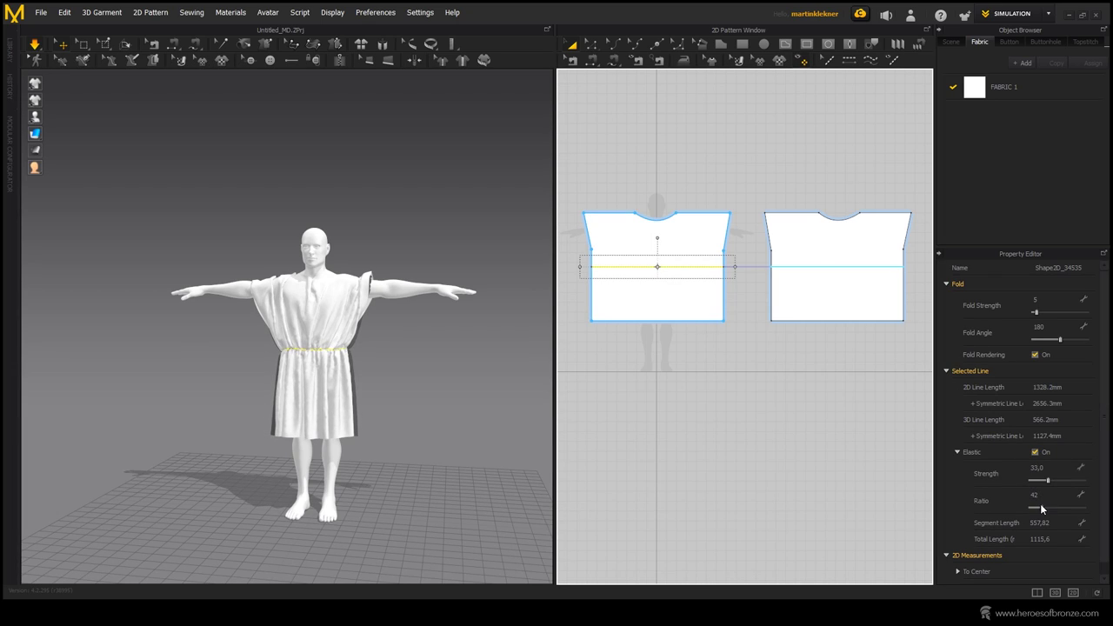
{"action": "left_click_drag", "start_coordinate": [1041, 505], "coordinate": [1035, 511]}
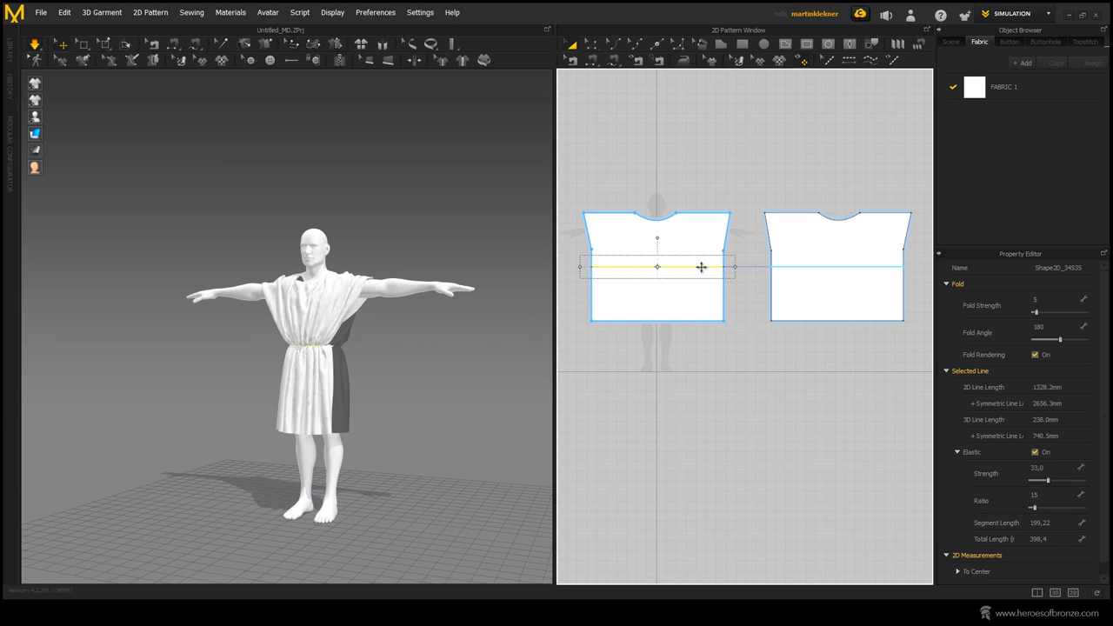
{"action": "left_click_drag", "start_coordinate": [701, 267], "coordinate": [656, 272]}
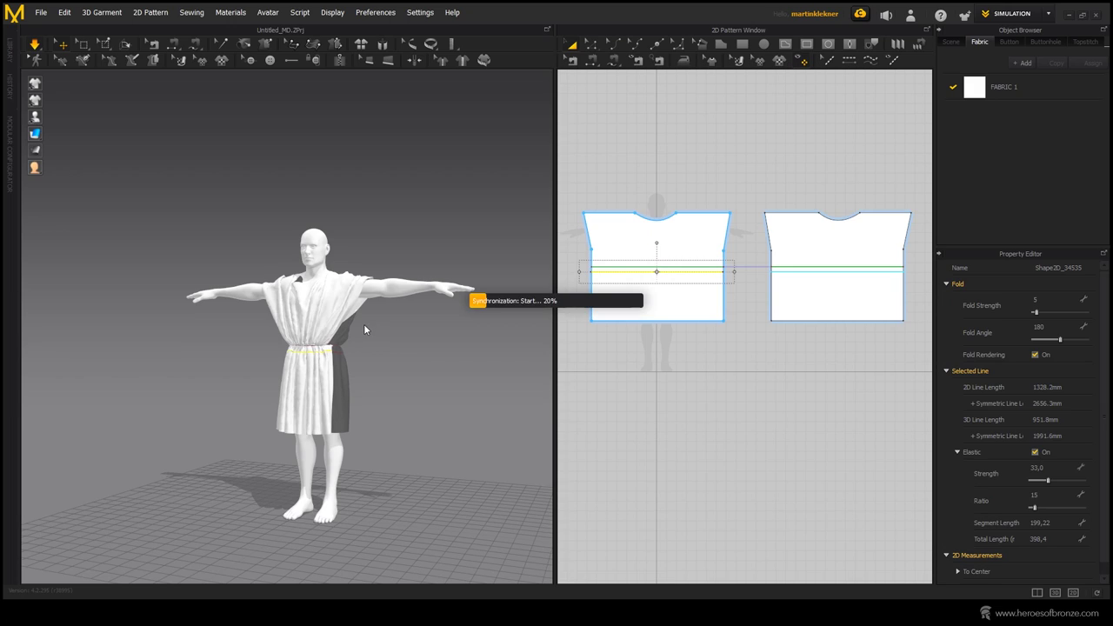
{"action": "key", "text": "space"}
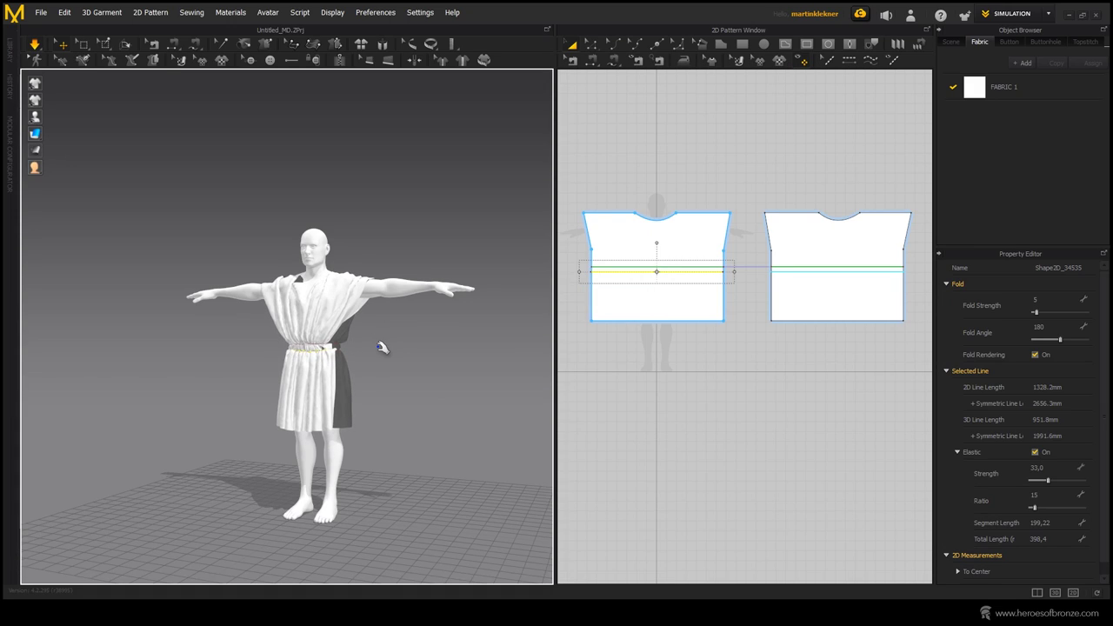
{"action": "right_click_drag", "start_coordinate": [396, 360], "coordinate": [346, 325]}
- Simulate the tunic and pull the front cloth near the neck sideways to straighten the neckline on the chest
{"action": "key", "text": "ctrl+a"}
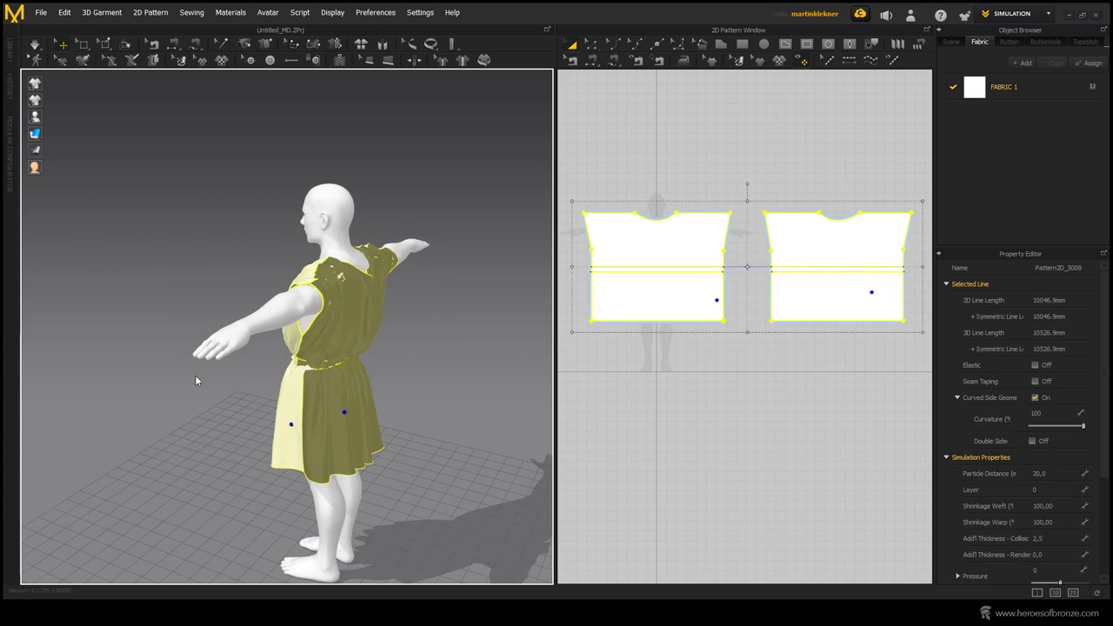
{"action": "left_click", "coordinate": [168, 405]}
{"action": "right_click_drag", "start_coordinate": [168, 405], "coordinate": [289, 423]}
{"action": "left_click", "coordinate": [331, 291]}
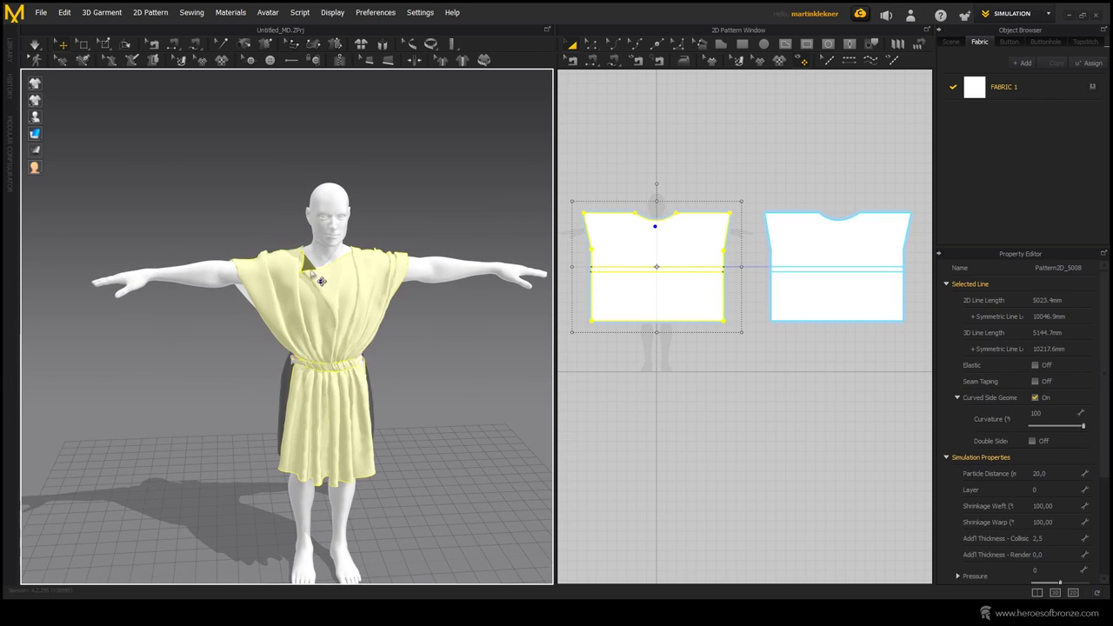
{"action": "key", "text": "space"}
{"action": "left_click_drag", "start_coordinate": [302, 267], "coordinate": [360, 251]}
{"action": "right_click_drag", "start_coordinate": [368, 253], "coordinate": [539, 246]}
{"action": "left_click_drag", "start_coordinate": [280, 254], "coordinate": [321, 261]}
{"action": "left_click", "coordinate": [350, 211]}
{"action": "right_click_drag", "start_coordinate": [350, 211], "coordinate": [539, 204]}
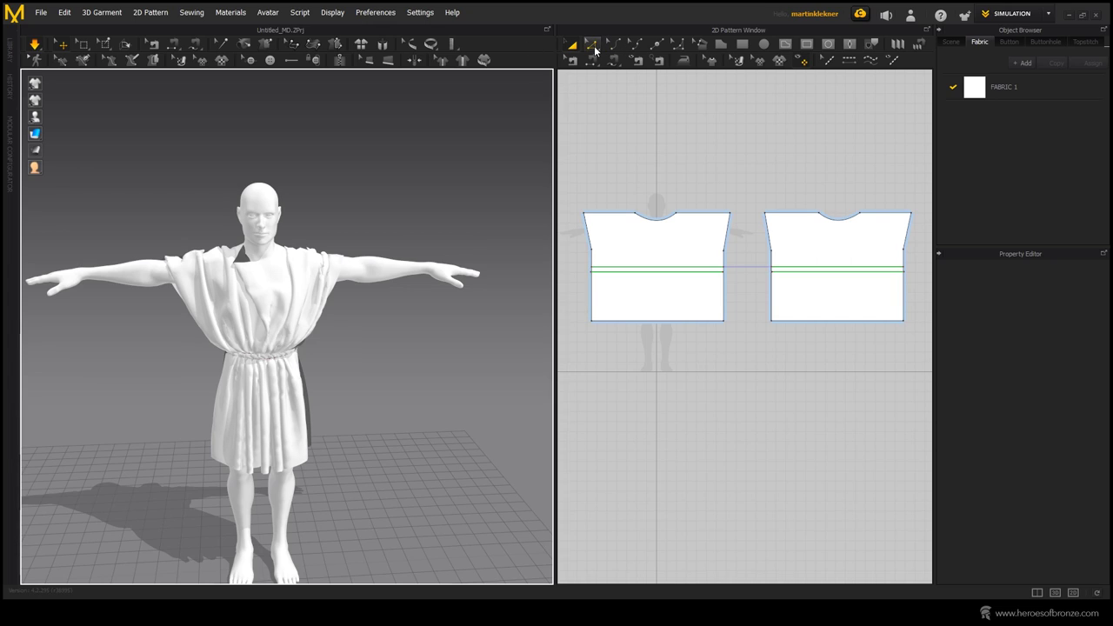
- Move the front piece's two upper outer corners about 65 mm inward with the Edit Pattern tool
{"action": "key", "text": "z"}
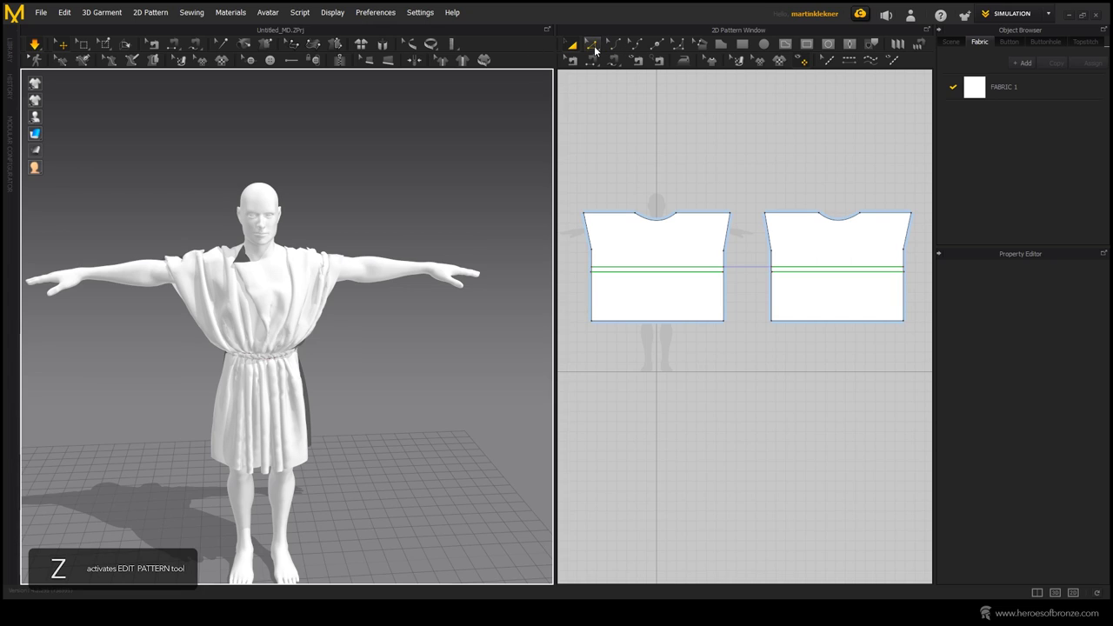
{"action": "left_click", "coordinate": [594, 47]}
{"action": "left_click_drag", "start_coordinate": [585, 213], "coordinate": [723, 212]}
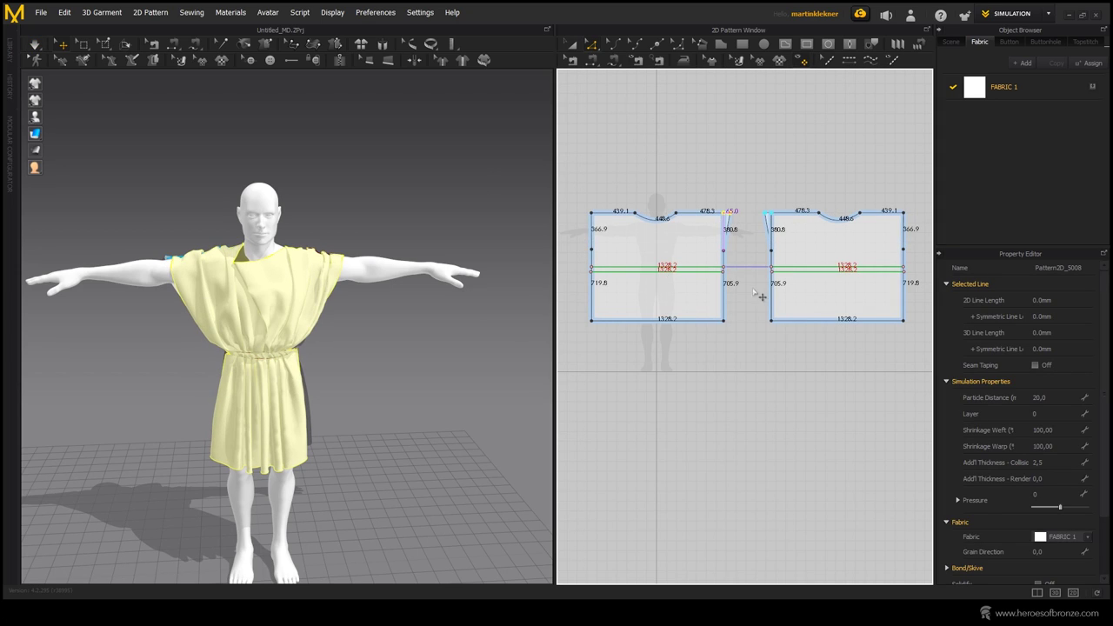
- Move both lower side edges of the front piece about 64 mm inward and simulate the narrower tunic
{"action": "left_click", "coordinate": [593, 250]}
{"action": "left_click", "coordinate": [595, 297]}
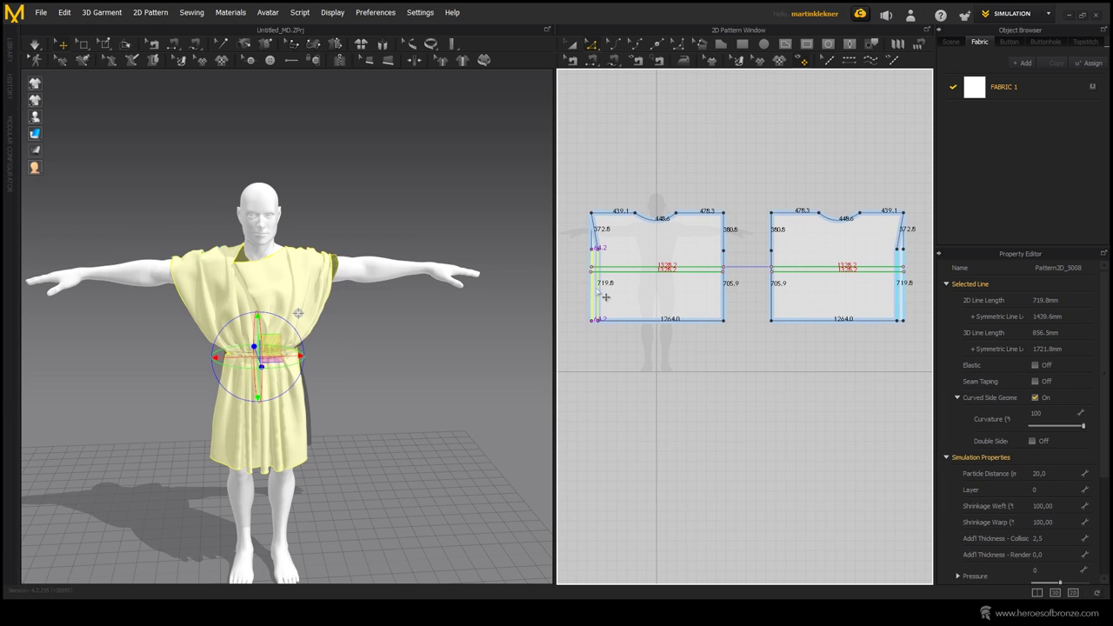
{"action": "key", "text": "Right"}
{"action": "left_click", "coordinate": [726, 298]}
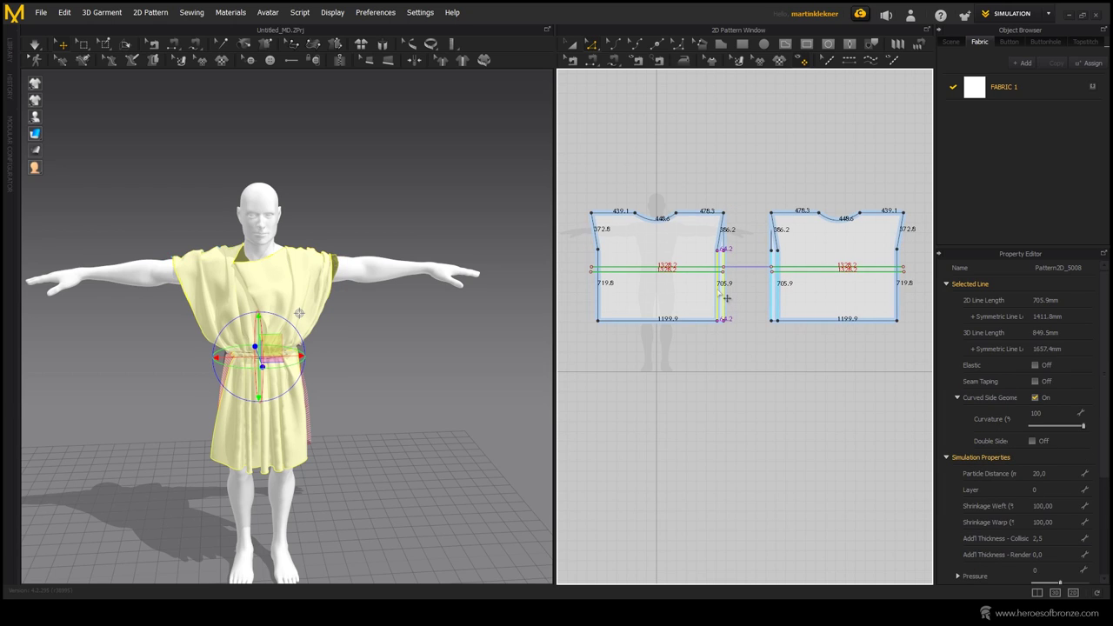
{"action": "key", "text": "Left"}
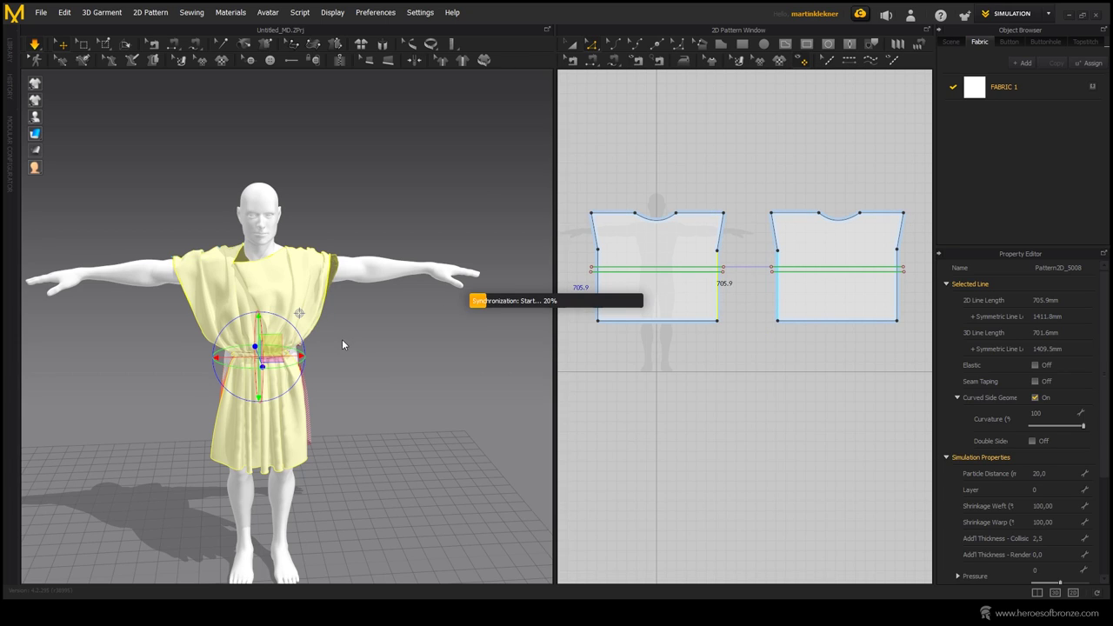
{"action": "key", "text": "space"}
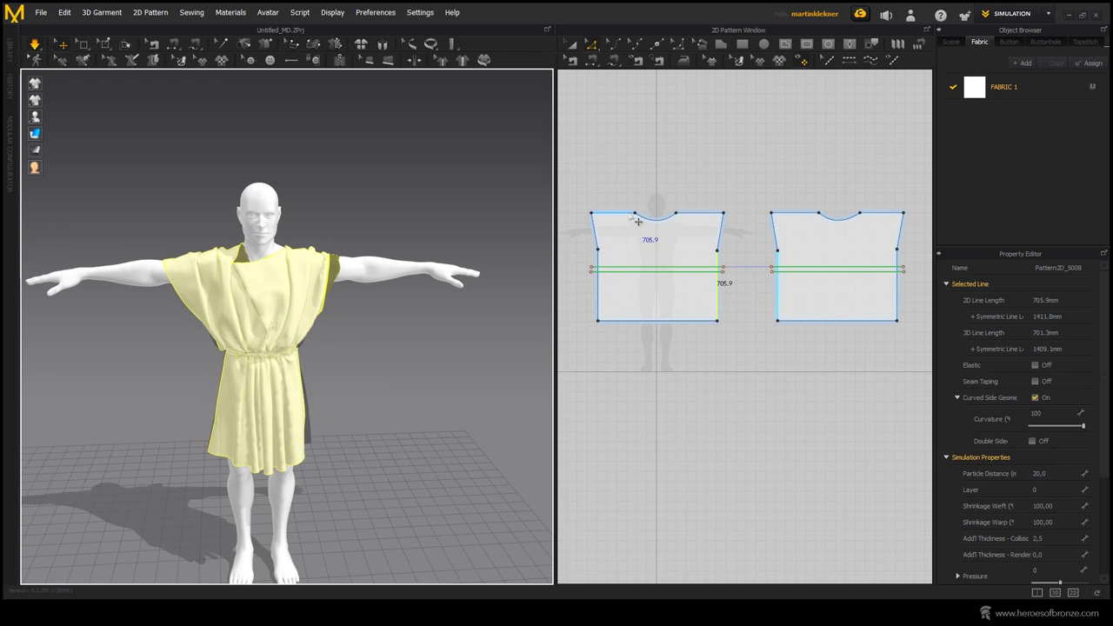
- Narrow the front neckline by moving its end points inward about 82 mm and 47 mm, and simulate
{"action": "left_click", "coordinate": [644, 218]}
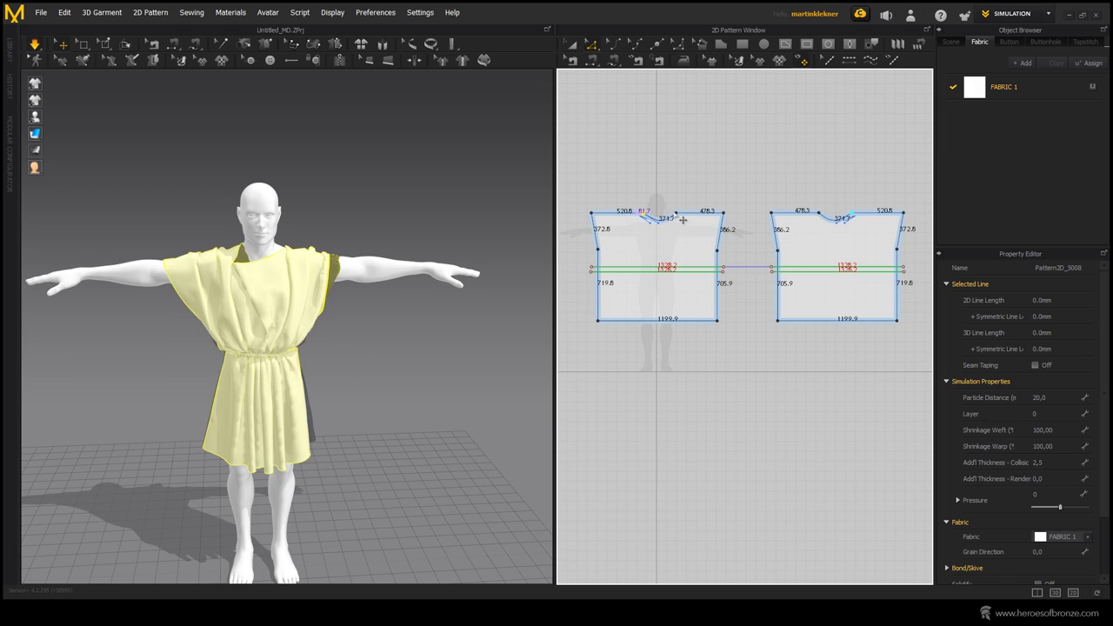
{"action": "key", "text": "space"}
{"action": "left_click_drag", "start_coordinate": [675, 214], "coordinate": [672, 214]}
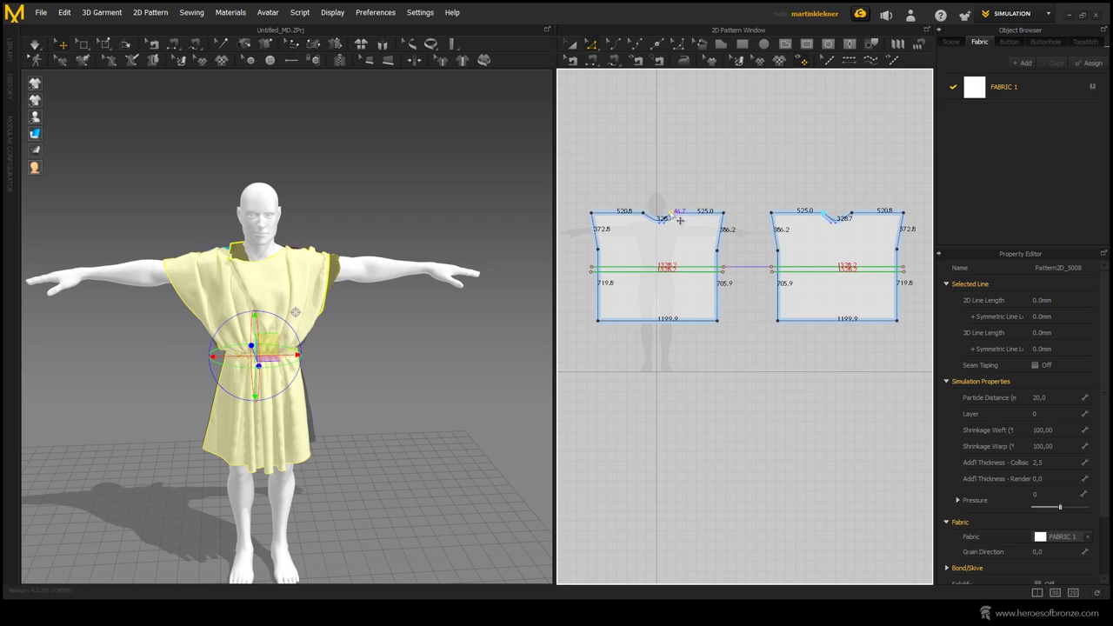
{"action": "key", "text": "space"}
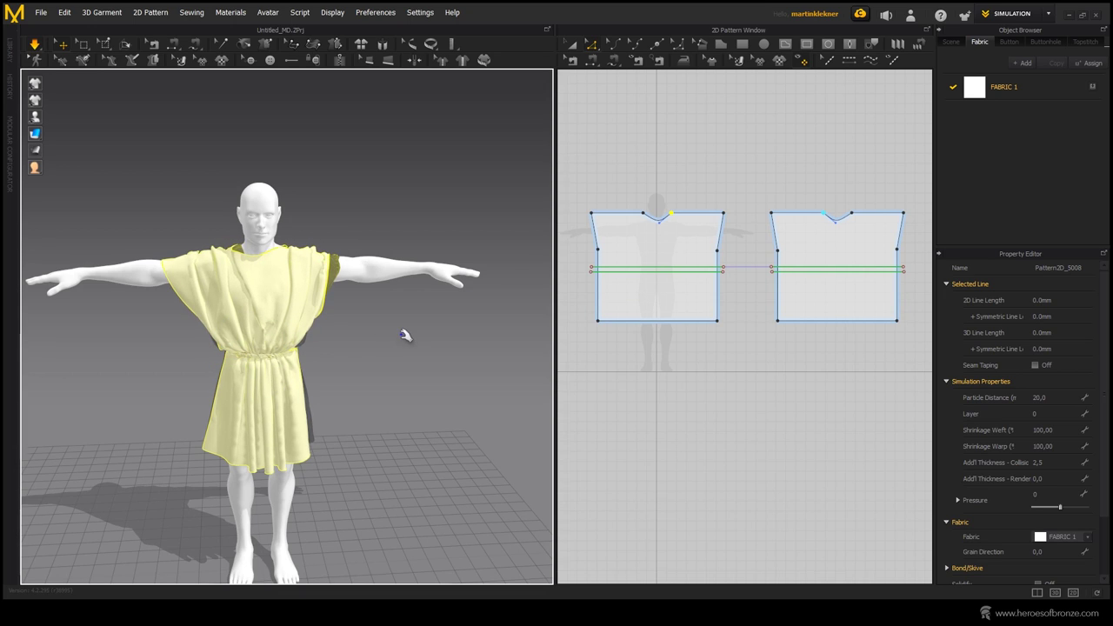
- Pull the back piece down below the neckline on the character's back while simulating
{"action": "right_click_drag", "start_coordinate": [405, 330], "coordinate": [155, 318]}
{"action": "left_click", "coordinate": [275, 309]}
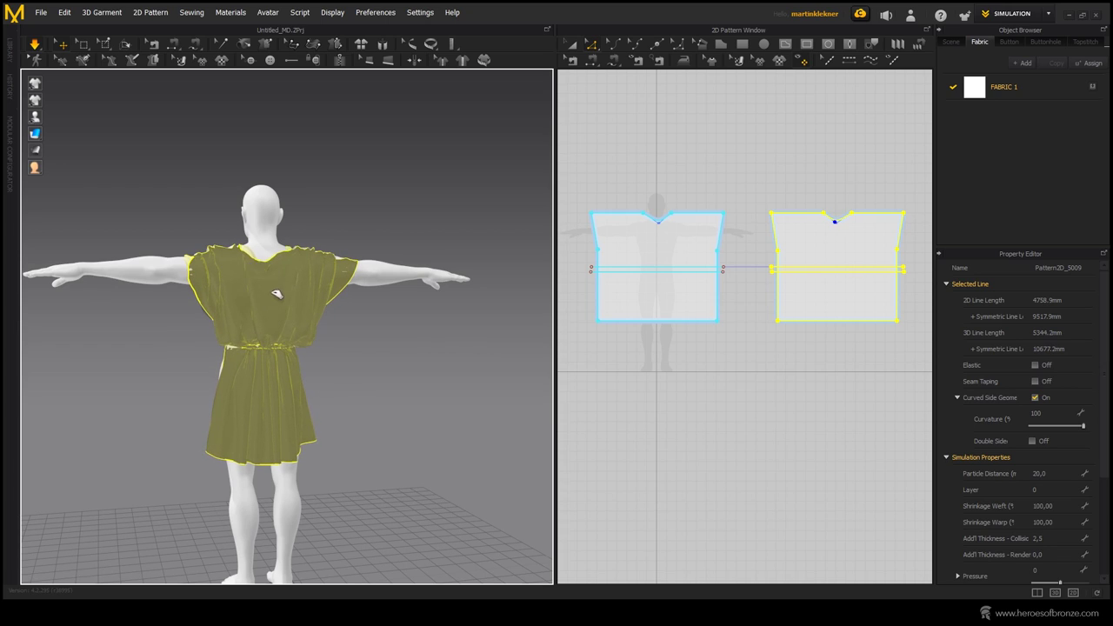
{"action": "left_click", "coordinate": [365, 360]}
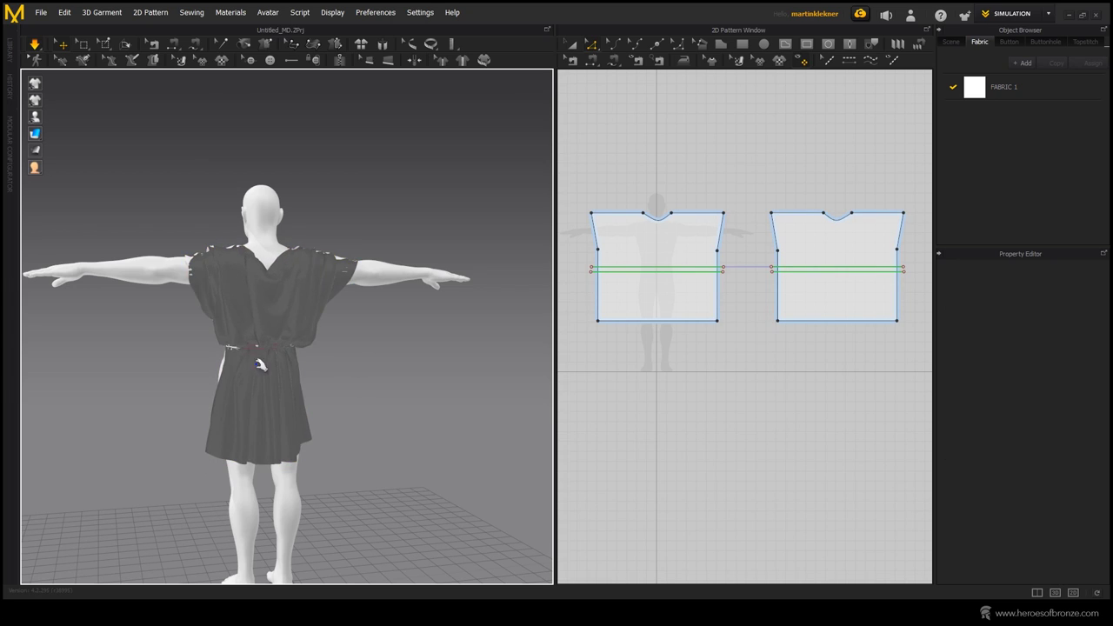
{"action": "right_click_drag", "start_coordinate": [266, 363], "coordinate": [372, 367]}
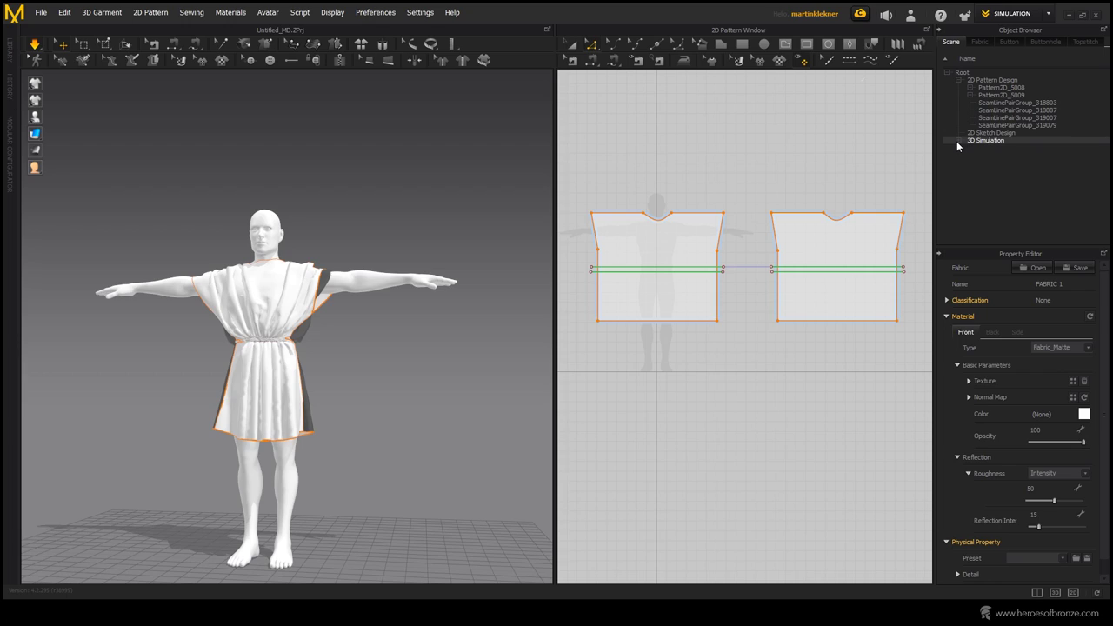
- Set the physical property preset of FABRIC 1 to Linen
{"action": "left_click", "coordinate": [981, 42]}
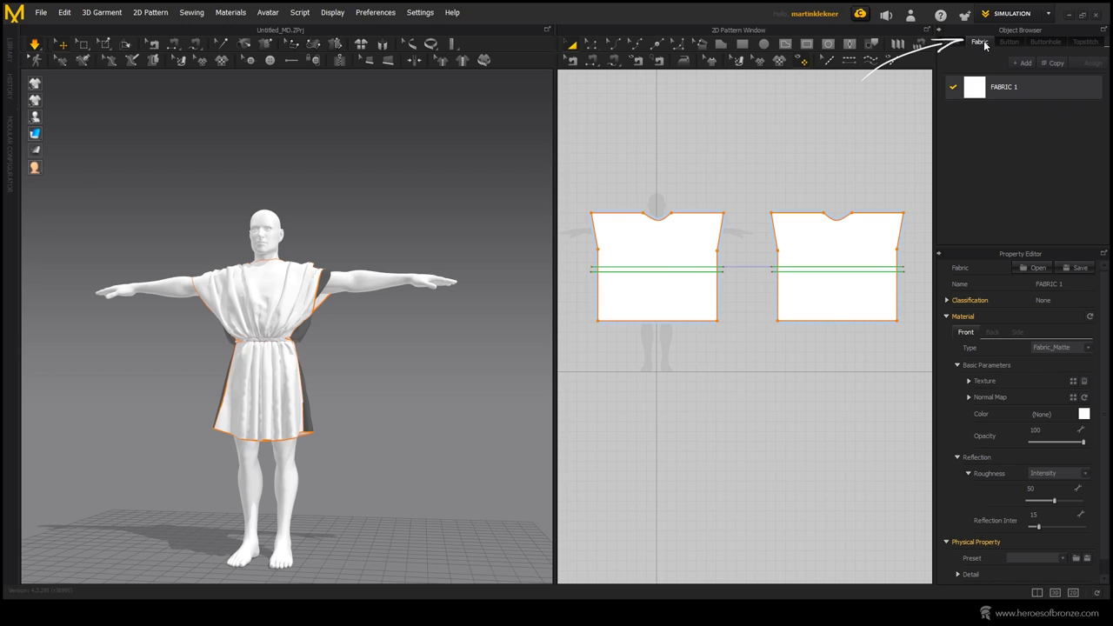
{"action": "double_click", "coordinate": [1013, 84]}
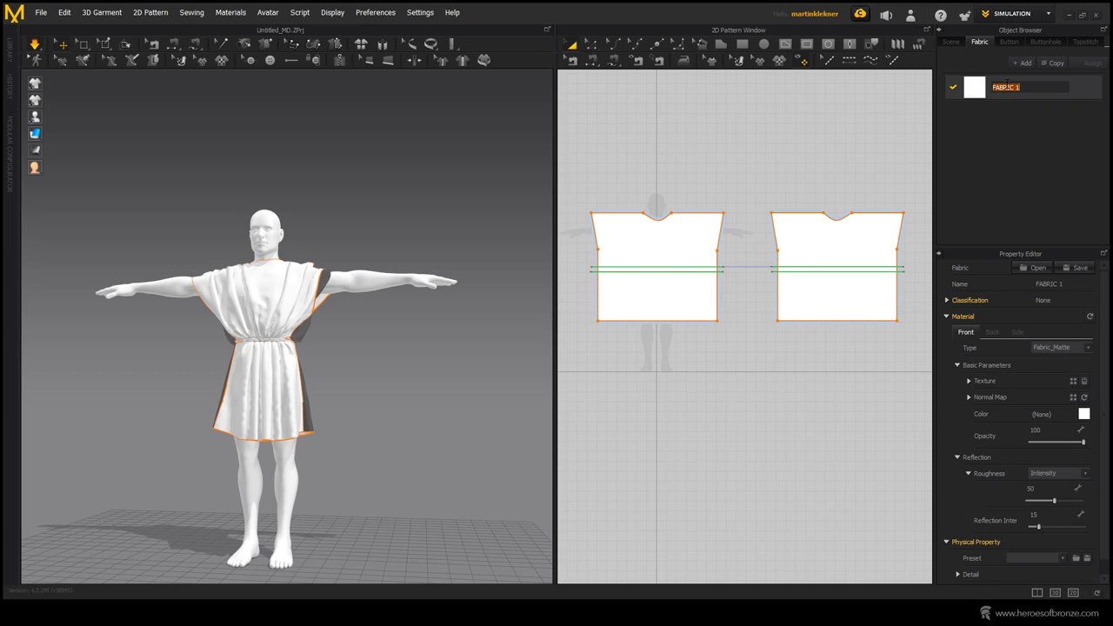
{"action": "scroll", "coordinate": [1100, 339], "scroll_direction": "down", "scroll_amount": 1}
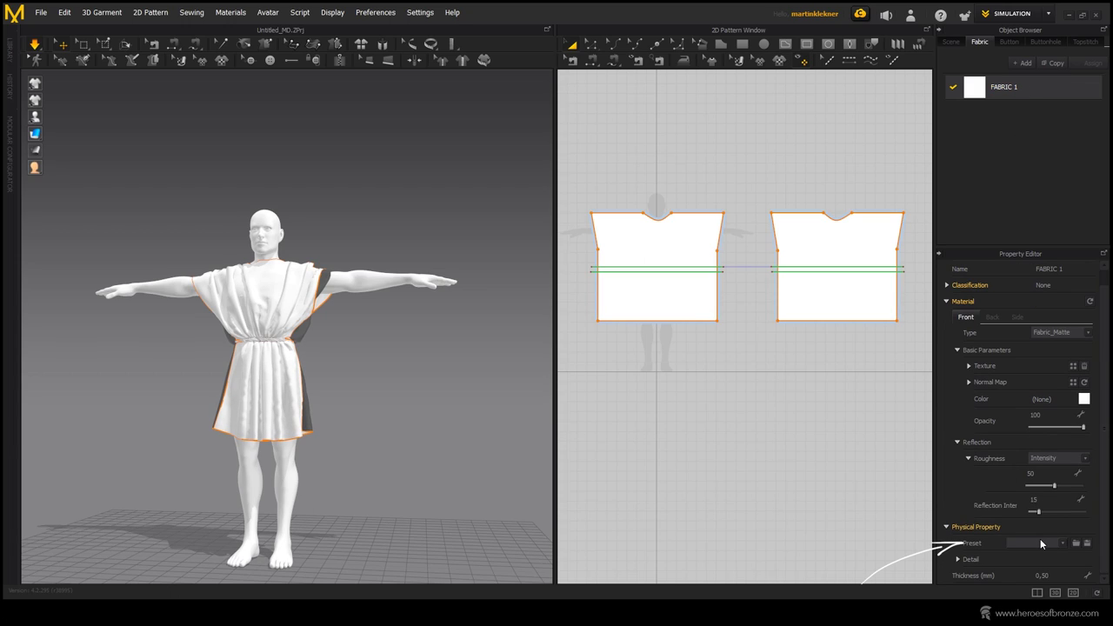
{"action": "left_click", "coordinate": [1041, 543]}
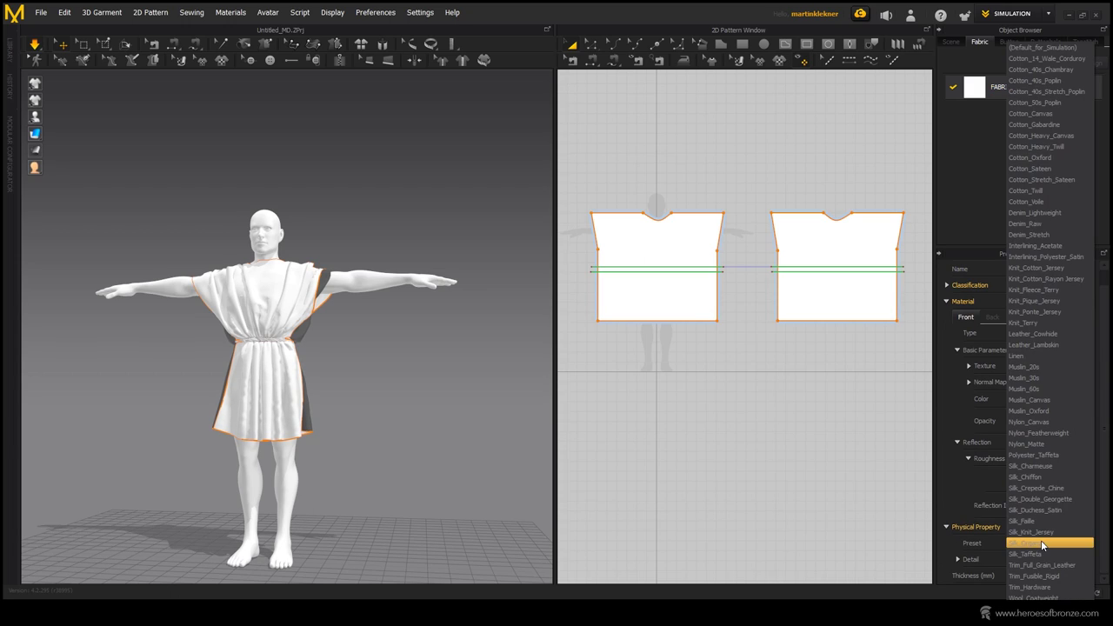
{"action": "left_click", "coordinate": [1066, 355]}
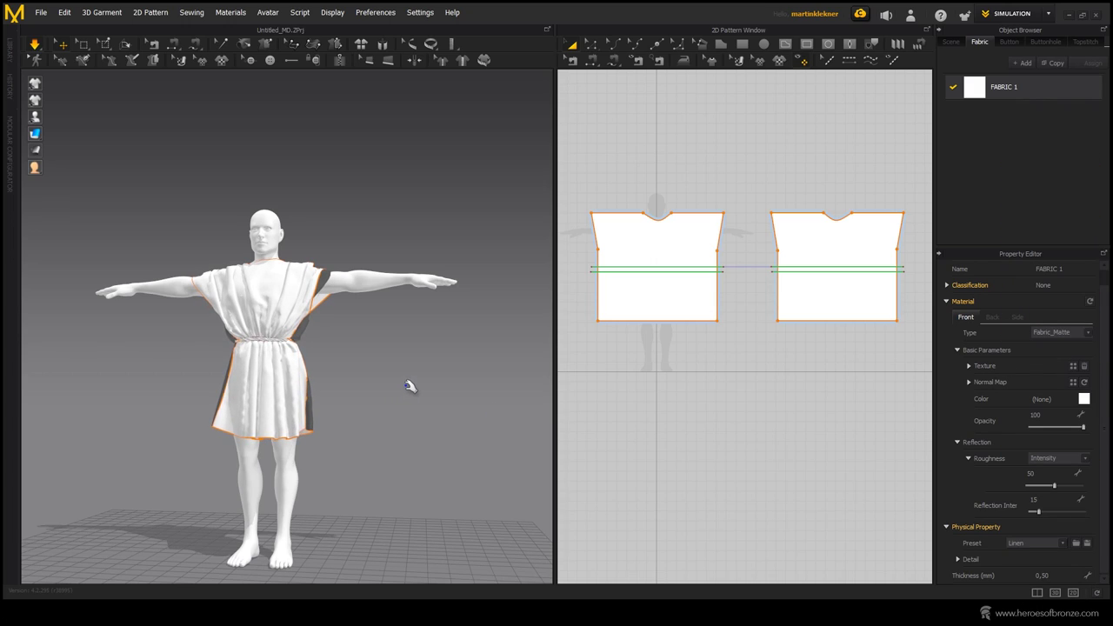
- Adjust the linen tunic's drape during simulation by tugging the front cloth at both shoulders
{"action": "mouse_move", "coordinate": [442, 403]}
{"action": "right_mouse_down"}
{"action": "mouse_move", "coordinate": [211, 398]}
{"action": "mouse_move", "coordinate": [435, 409]}
{"action": "right_mouse_up"}
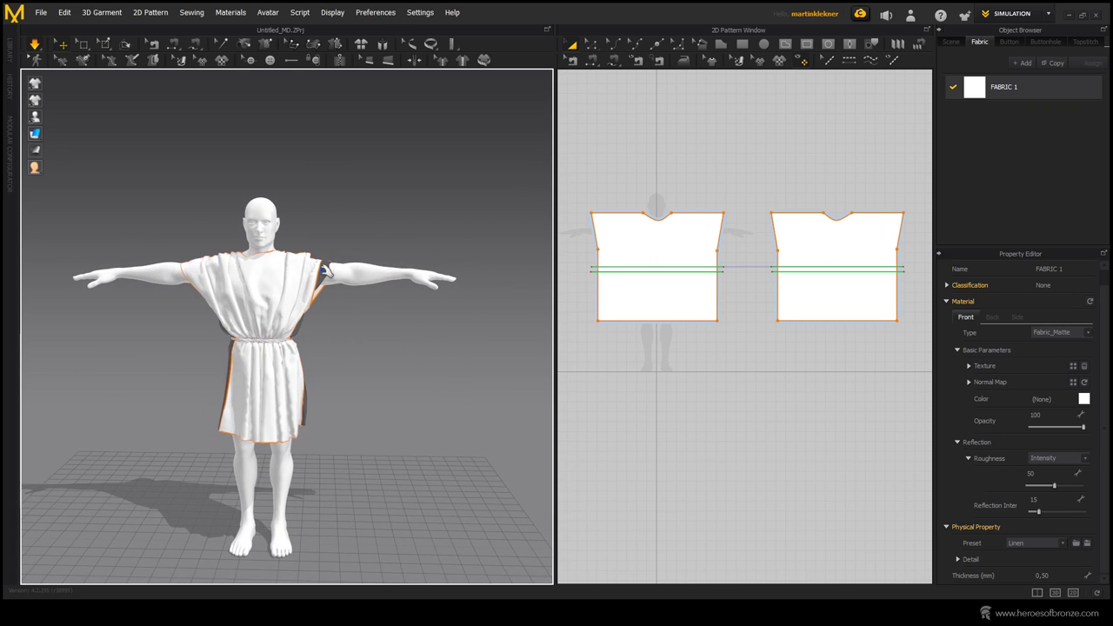
{"action": "left_click", "coordinate": [324, 269]}
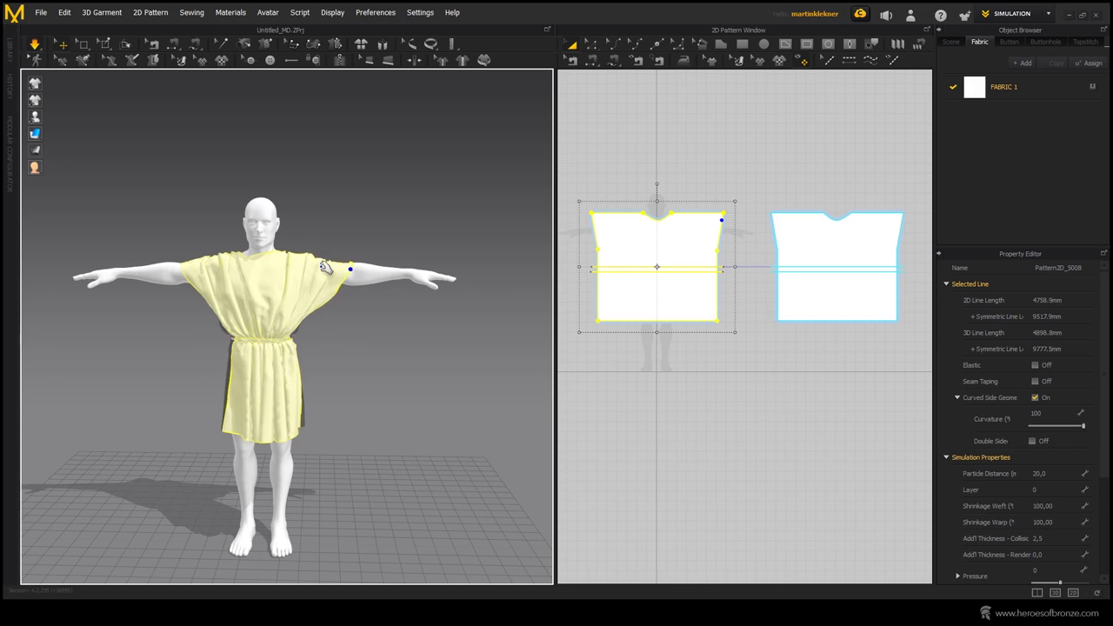
{"action": "left_click", "coordinate": [345, 348]}
{"action": "mouse_move", "coordinate": [196, 300]}
{"action": "right_mouse_down"}
{"action": "mouse_move", "coordinate": [165, 392]}
{"action": "mouse_move", "coordinate": [201, 287]}
{"action": "right_mouse_up"}
{"action": "left_click", "coordinate": [201, 286]}
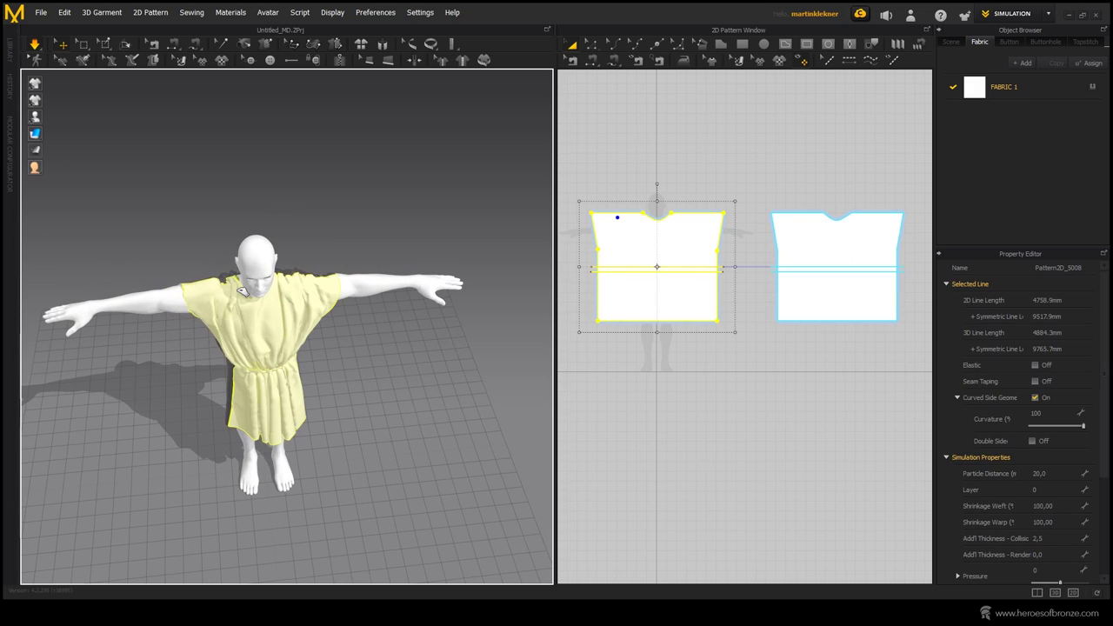
{"action": "left_click", "coordinate": [430, 399]}
{"action": "right_click_drag", "start_coordinate": [430, 398], "coordinate": [396, 338]}
{"action": "left_click", "coordinate": [469, 350]}
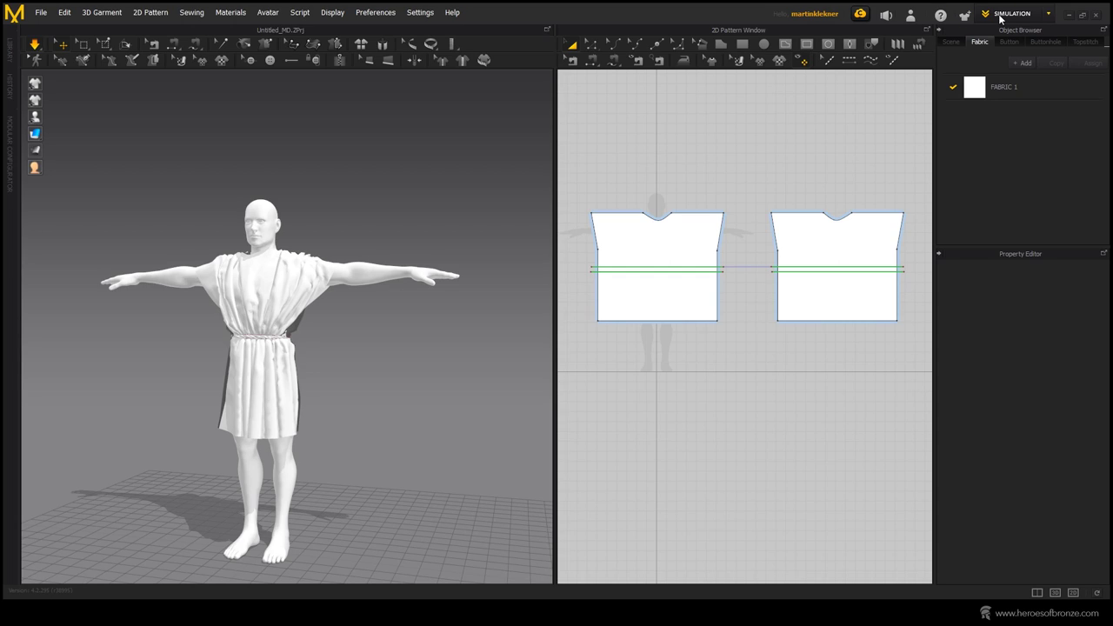
- Switch to Animation mode and record the garment simulation over frames 0 to 72
{"action": "left_click", "coordinate": [1000, 16]}
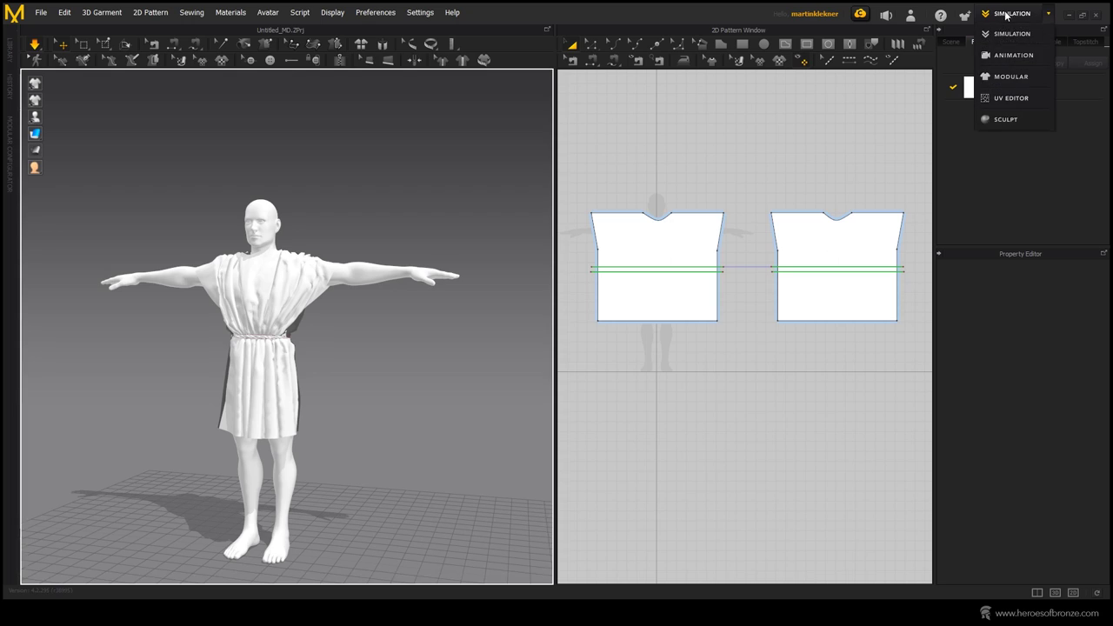
{"action": "left_click", "coordinate": [1013, 54]}
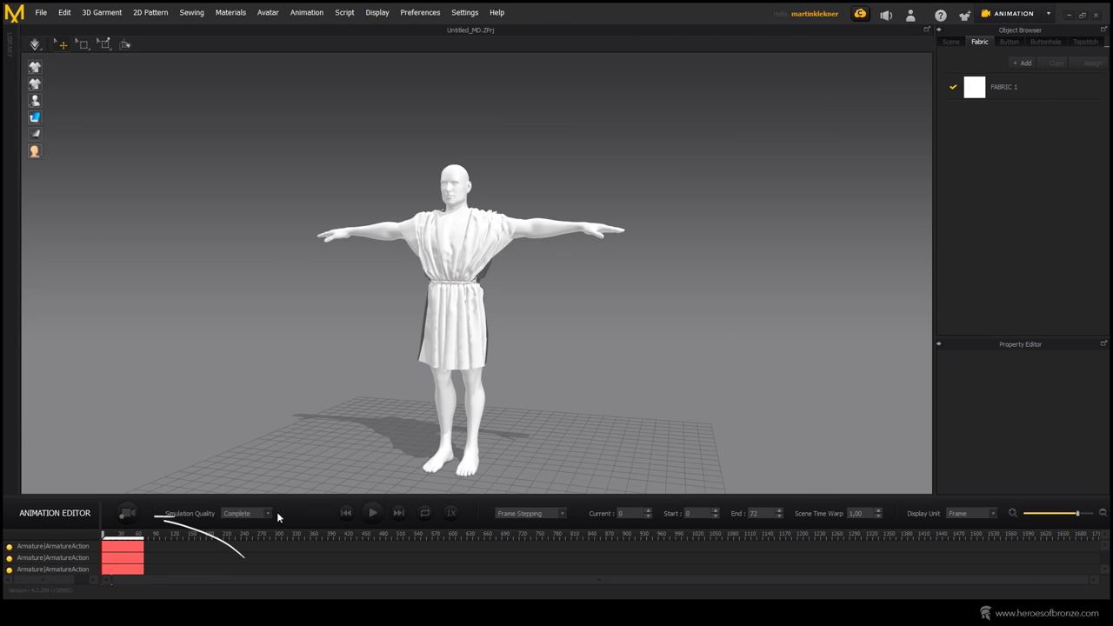
{"action": "left_click", "coordinate": [130, 520]}
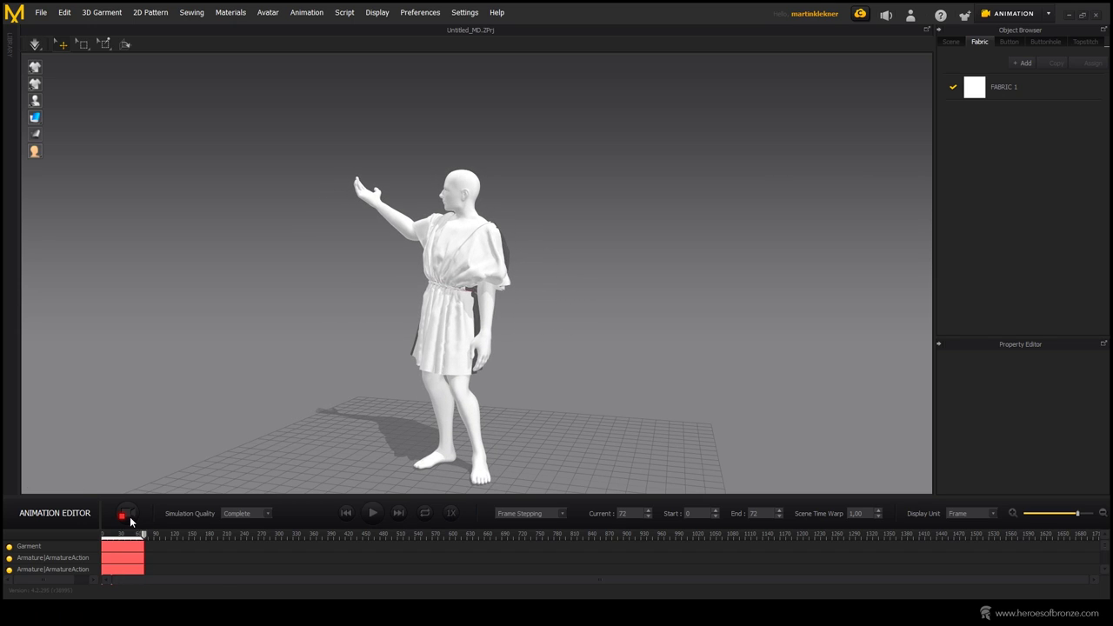
- Return to Simulation mode and tug the skirt's hem to settle the tunic on the posed character
{"action": "left_click", "coordinate": [1017, 14]}
{"action": "left_click", "coordinate": [1015, 34]}
{"action": "right_click_drag", "start_coordinate": [360, 352], "coordinate": [406, 351]}
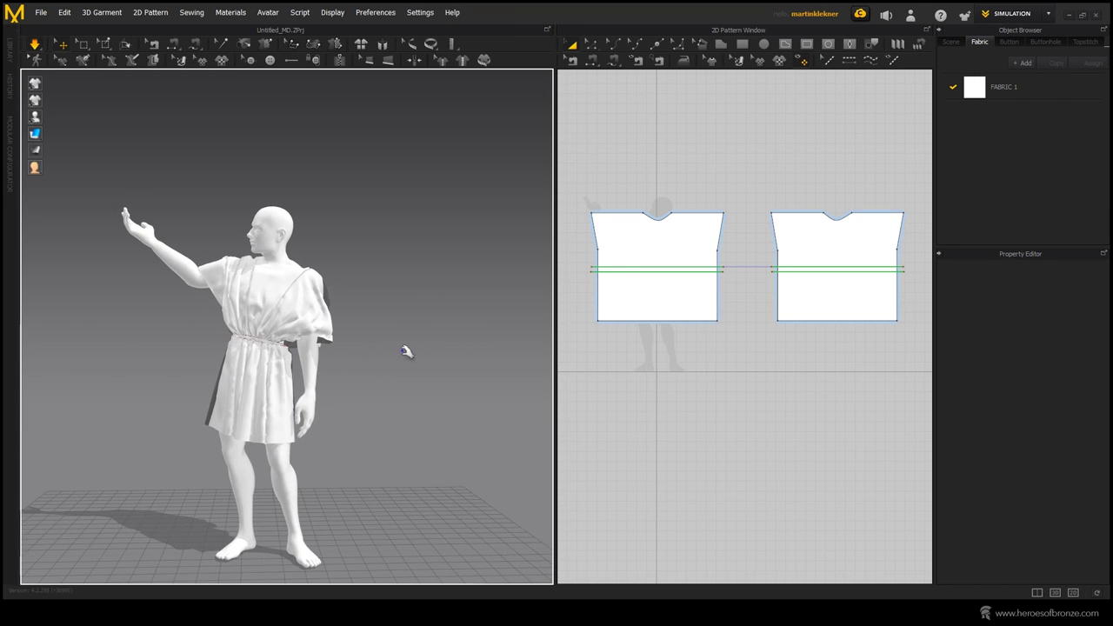
{"action": "left_click", "coordinate": [321, 448]}
{"action": "left_click", "coordinate": [383, 459]}
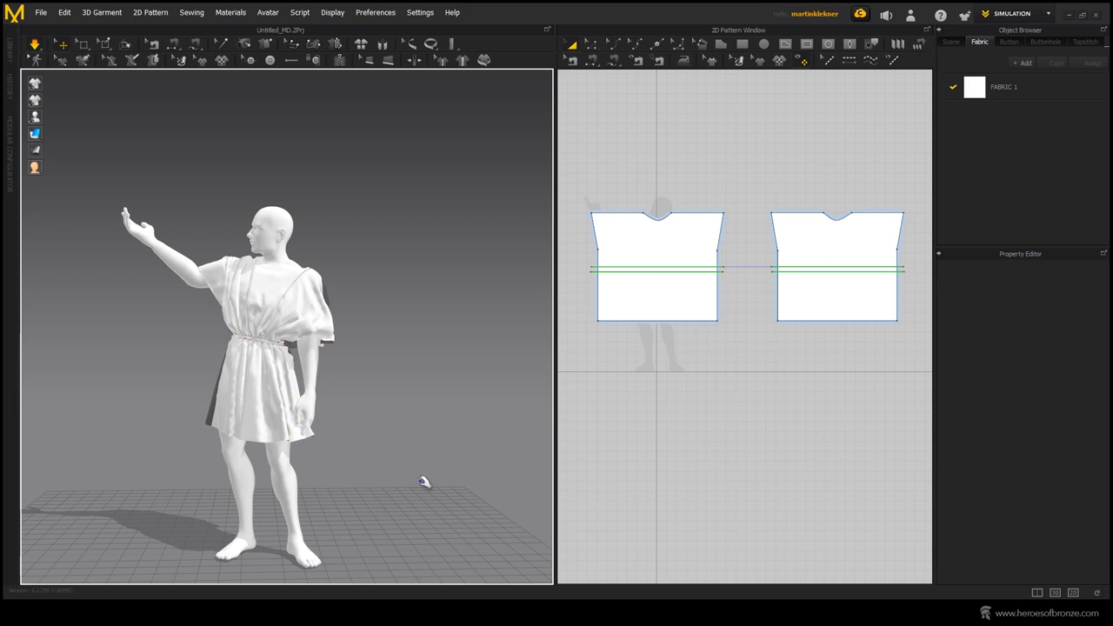
- Tug the side of the tunic's hem to even out the skirt's drape
{"action": "right_click_drag", "start_coordinate": [417, 456], "coordinate": [261, 416]}
{"action": "left_click_drag", "start_coordinate": [209, 424], "coordinate": [235, 435]}
{"action": "left_click", "coordinate": [380, 436]}
{"action": "right_click_drag", "start_coordinate": [380, 435], "coordinate": [426, 411]}
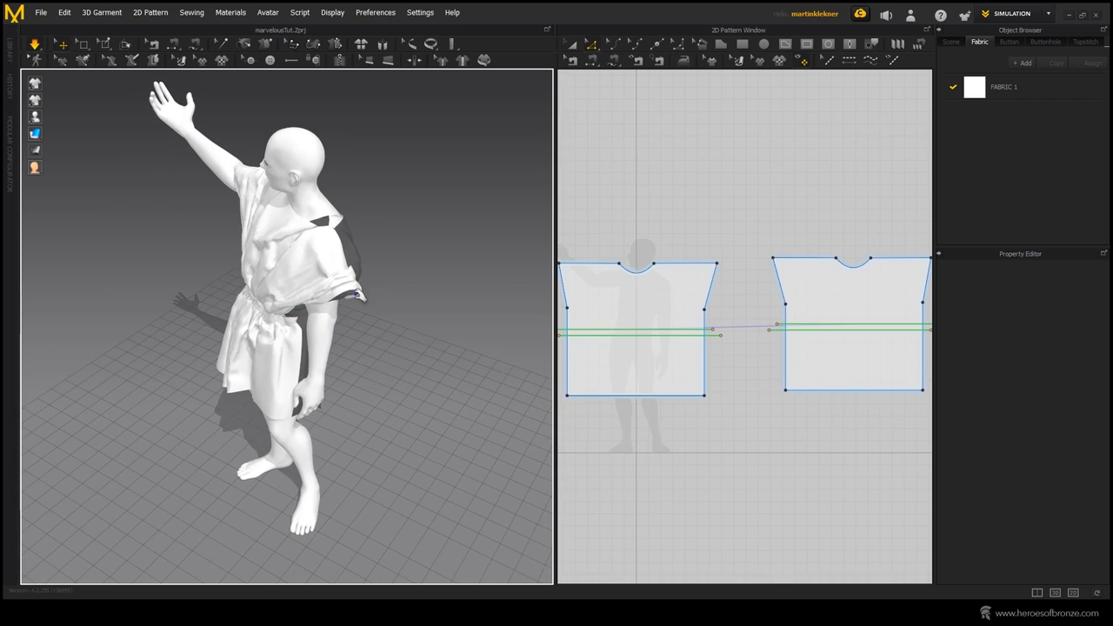
- Pull the tunic's front cloth inward at the lowered arm's shoulder, toward the neck, during simulation
{"action": "left_click", "coordinate": [347, 255]}
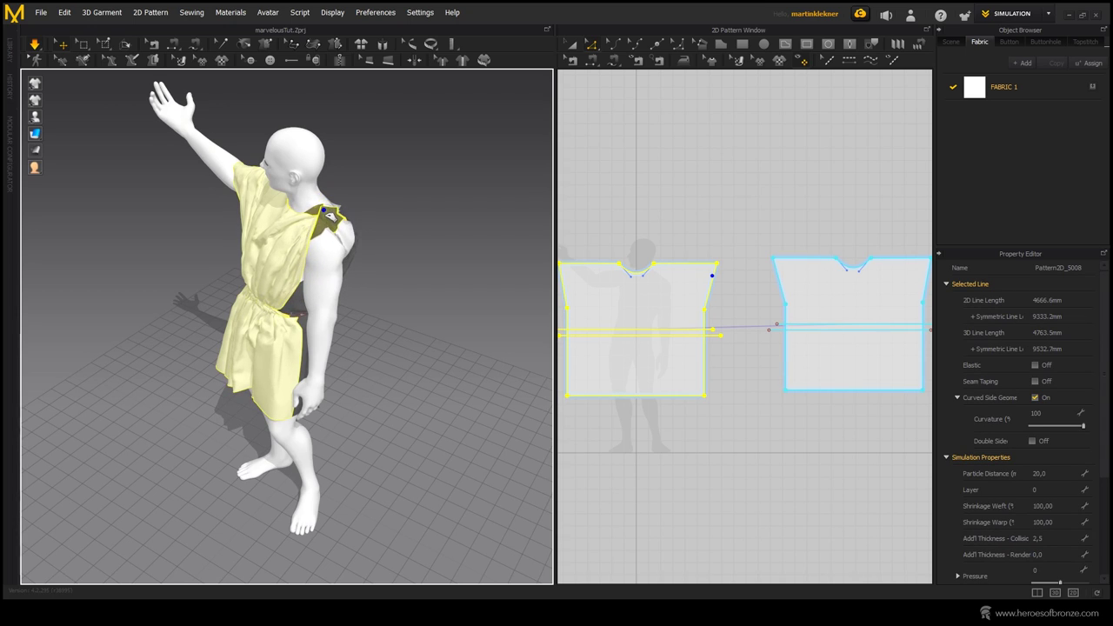
{"action": "right_click_drag", "start_coordinate": [405, 233], "coordinate": [446, 223]}
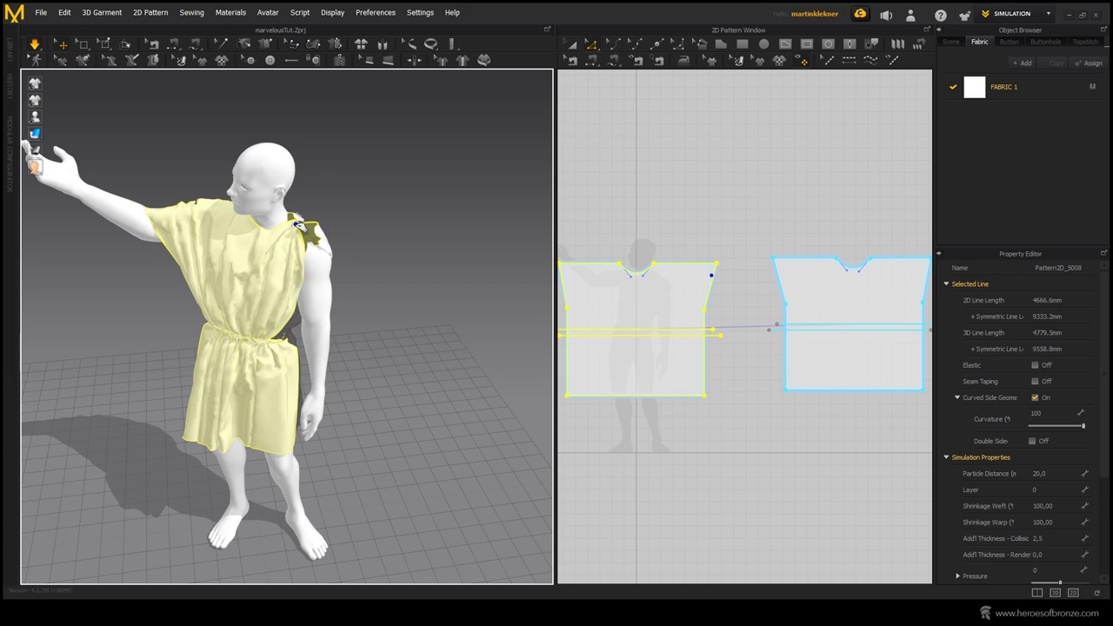
{"action": "right_click_drag", "start_coordinate": [404, 227], "coordinate": [331, 261]}
{"action": "left_click", "coordinate": [455, 226]}
{"action": "scroll", "coordinate": [457, 230], "scroll_direction": "down", "scroll_amount": 3}
{"action": "middle_click_drag", "start_coordinate": [451, 198], "coordinate": [411, 289]}
{"action": "scroll", "coordinate": [275, 189], "scroll_direction": "down", "scroll_amount": 2}
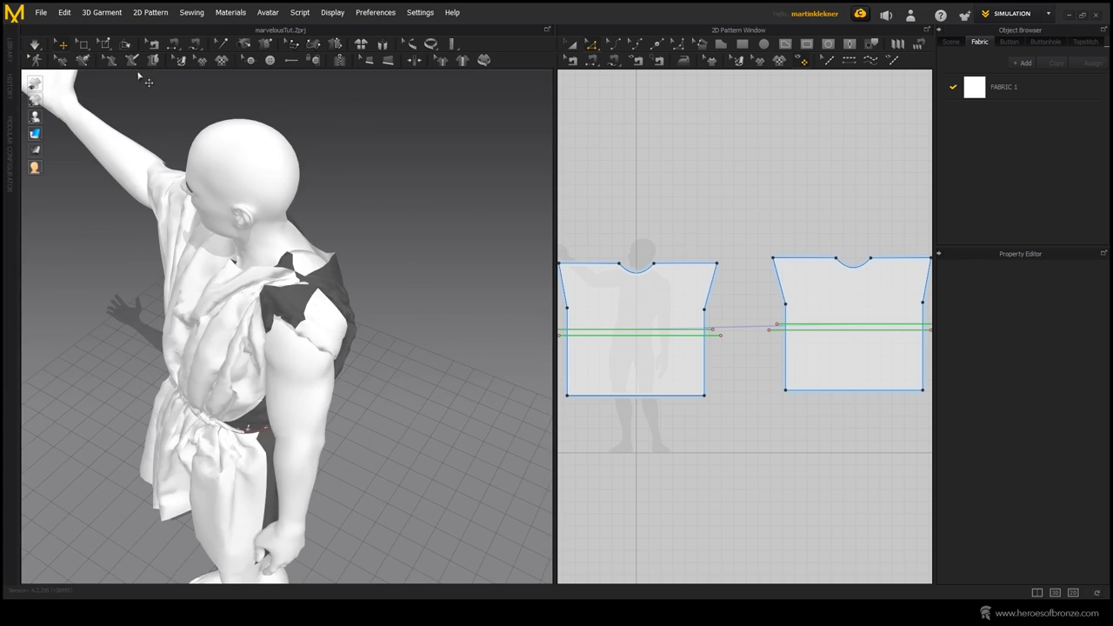
- Pin small groups of the tunic's mesh points at the lowered arm's shoulder
{"action": "left_click", "coordinate": [104, 44]}
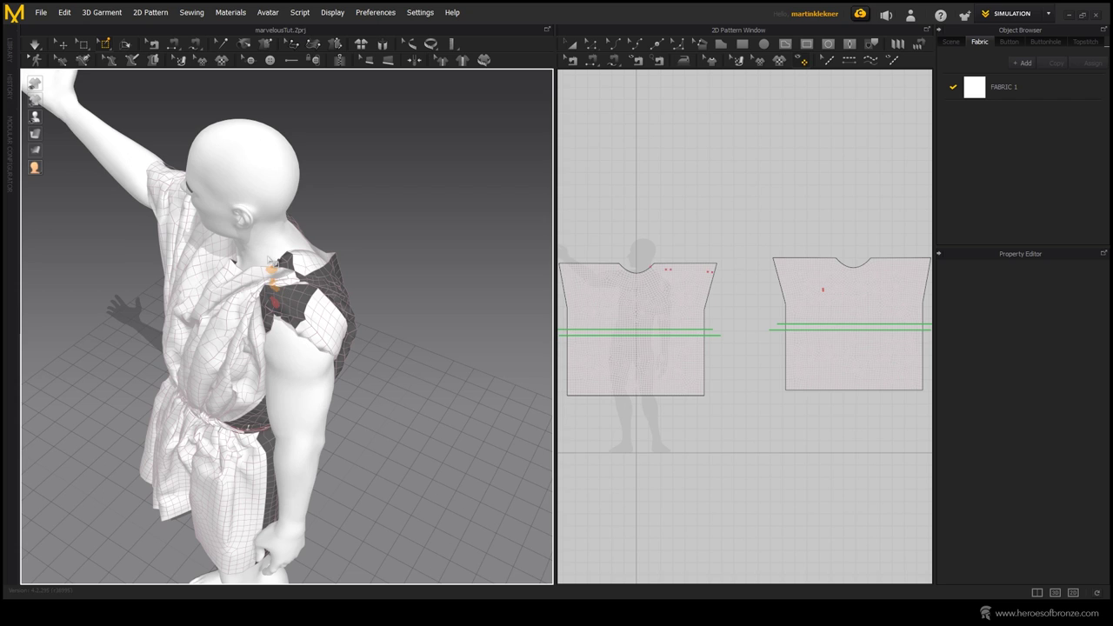
{"action": "right_click_drag", "start_coordinate": [427, 325], "coordinate": [529, 319]}
{"action": "middle_click_drag", "start_coordinate": [529, 319], "coordinate": [515, 335]}
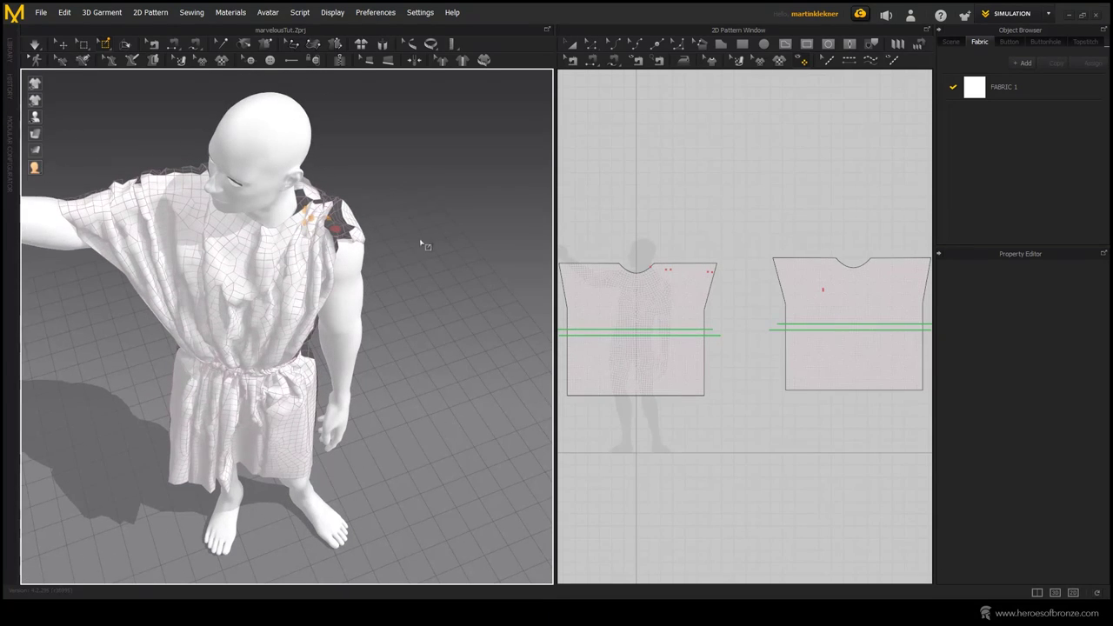
- Resume the simulation and tug the tunic's front cloth up onto the raised arm's shoulder
{"action": "key", "text": "space"}
{"action": "right_click_drag", "start_coordinate": [416, 261], "coordinate": [385, 203]}
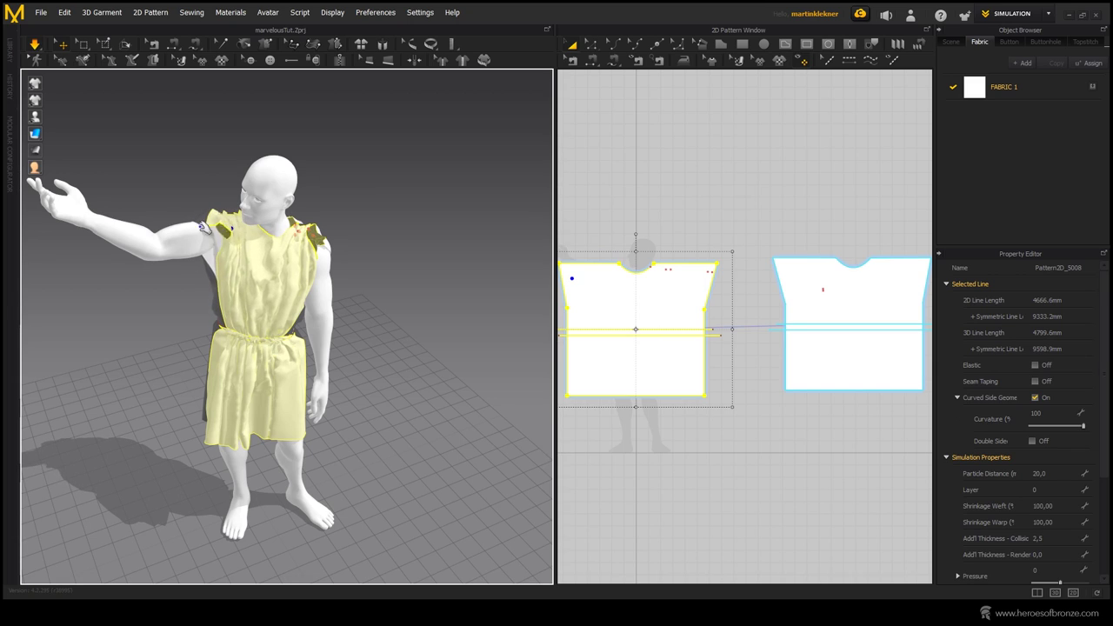
{"action": "right_click_drag", "start_coordinate": [275, 186], "coordinate": [194, 218]}
{"action": "left_click_drag", "start_coordinate": [193, 218], "coordinate": [228, 196]}
{"action": "right_click_drag", "start_coordinate": [228, 270], "coordinate": [224, 226]}
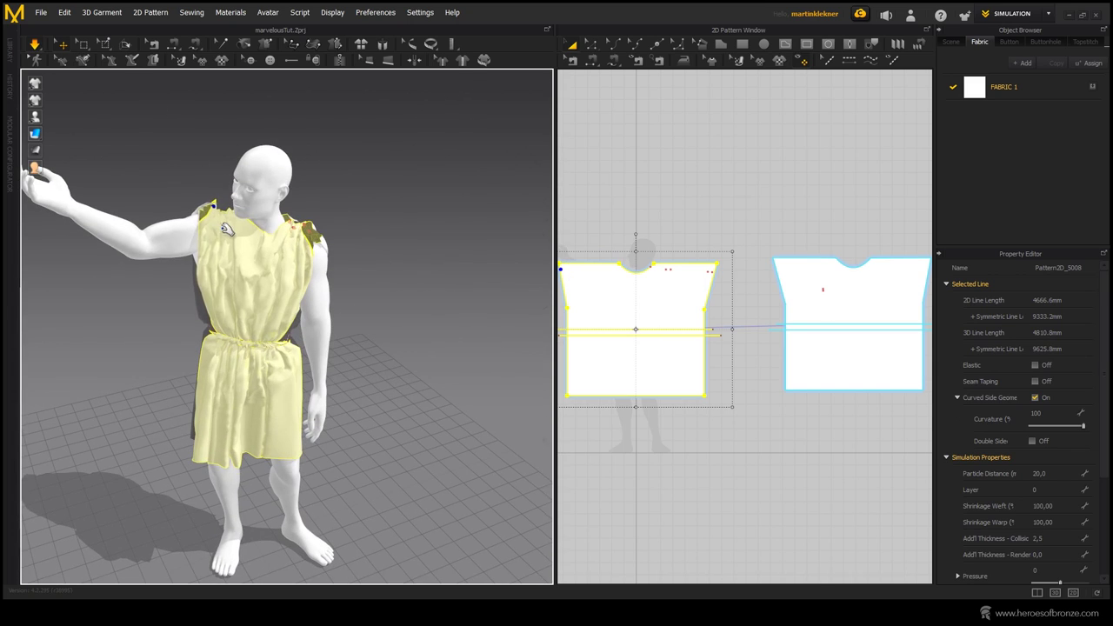
{"action": "left_click_drag", "start_coordinate": [226, 237], "coordinate": [228, 219]}
- Pull the tunic's back cloth up at the raised arm's shoulder and stop the simulation
{"action": "right_click_drag", "start_coordinate": [348, 321], "coordinate": [187, 280]}
{"action": "left_click", "coordinate": [185, 281]}
{"action": "left_click_drag", "start_coordinate": [184, 282], "coordinate": [211, 237]}
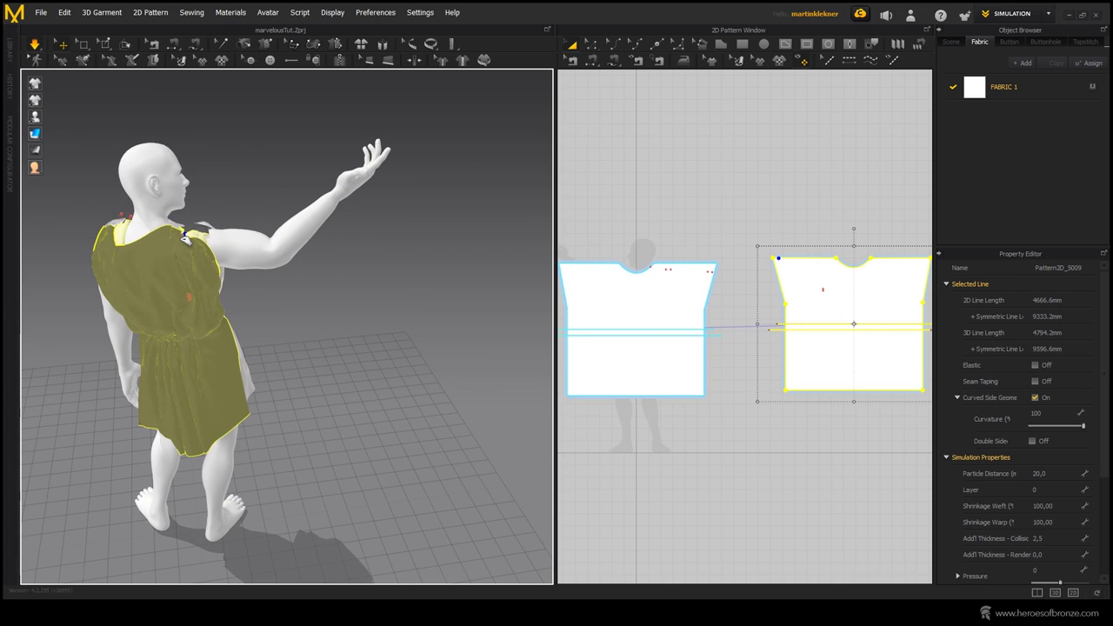
{"action": "key", "text": "space"}
{"action": "right_click_drag", "start_coordinate": [270, 174], "coordinate": [267, 193]}
{"action": "left_click", "coordinate": [306, 181]}
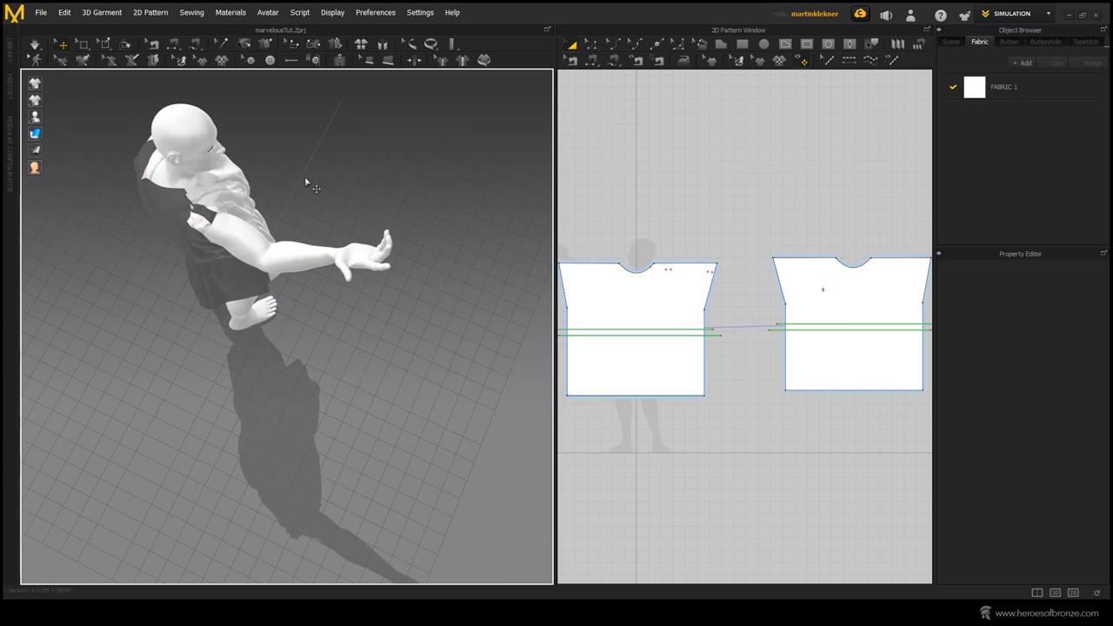
- Pin the tunic's mesh along the top of the raised arm's shoulder and return to moving cloth in simulation
{"action": "left_click", "coordinate": [106, 45]}
{"action": "left_click_drag", "start_coordinate": [184, 193], "coordinate": [207, 217]}
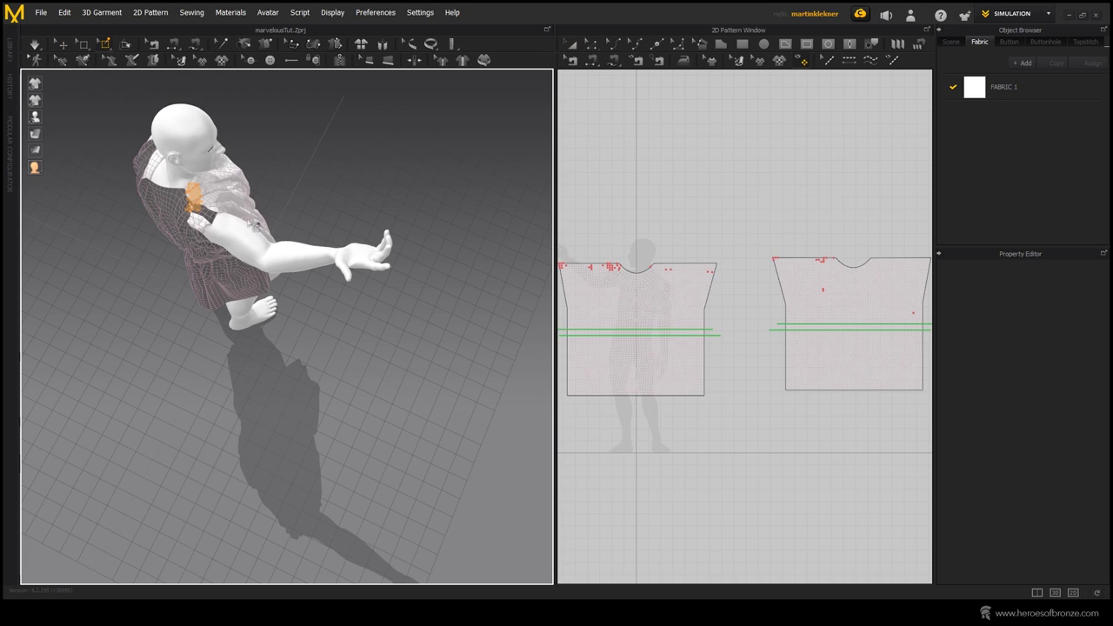
{"action": "right_click_drag", "start_coordinate": [367, 200], "coordinate": [453, 148]}
{"action": "right_click_drag", "start_coordinate": [467, 203], "coordinate": [174, 187]}
{"action": "left_click", "coordinate": [61, 44]}
{"action": "scroll", "coordinate": [435, 184], "scroll_direction": "down", "scroll_amount": 2}
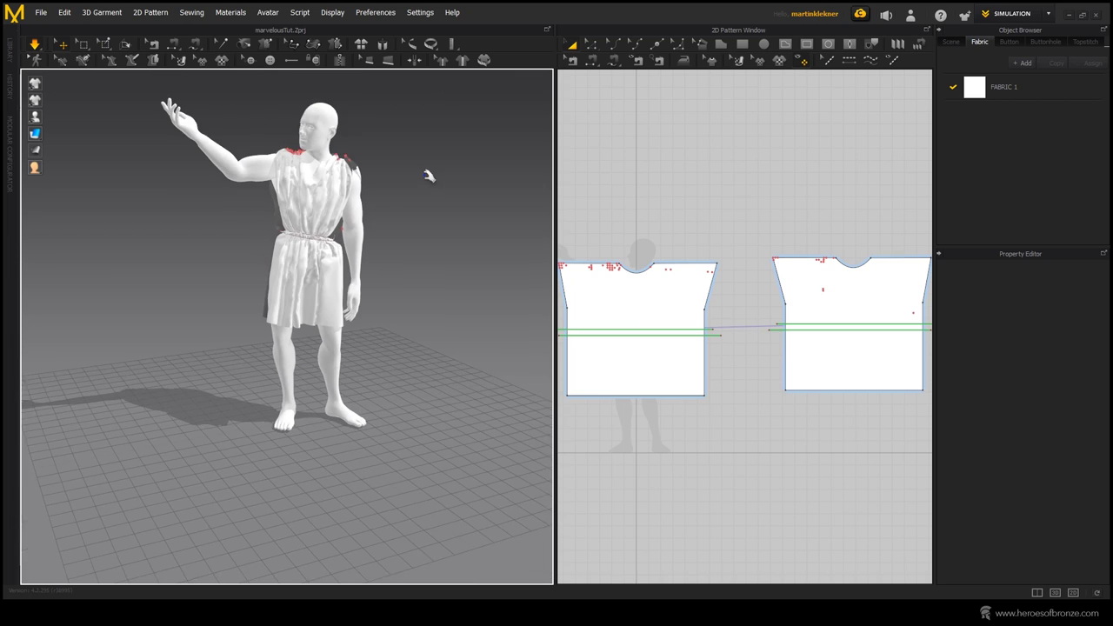
- Tug the loose cloth at the lowered arm's shoulder to close the gap between the tunic's front and back
{"action": "middle_click_drag", "start_coordinate": [430, 177], "coordinate": [414, 241]}
{"action": "right_click_drag", "start_coordinate": [414, 240], "coordinate": [352, 289]}
{"action": "scroll", "coordinate": [352, 290], "scroll_direction": "up", "scroll_amount": 2}
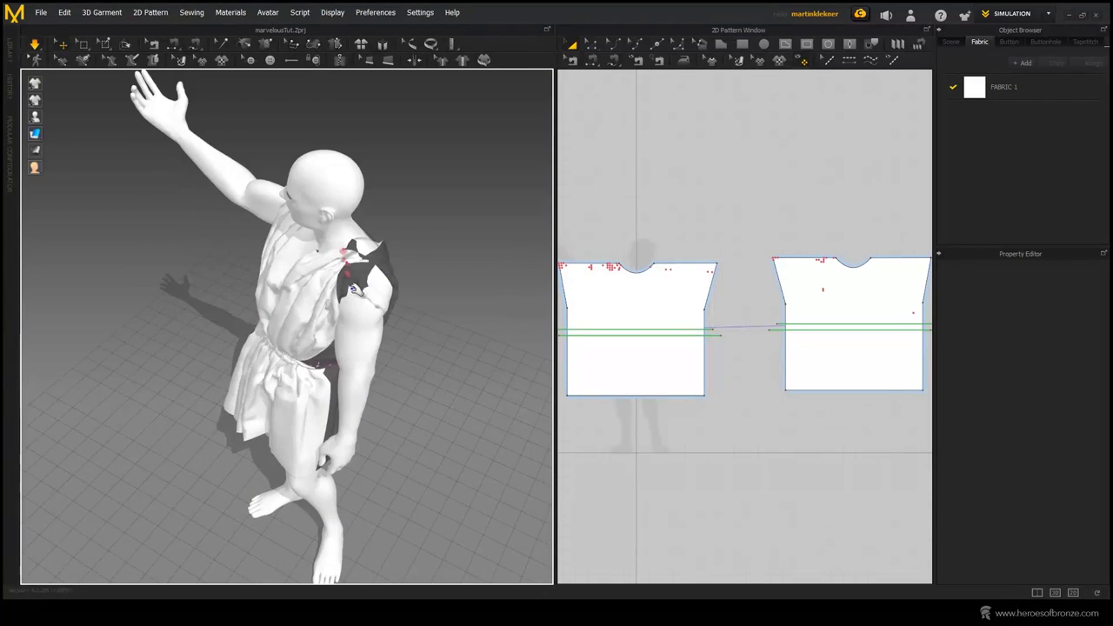
{"action": "left_click", "coordinate": [103, 44]}
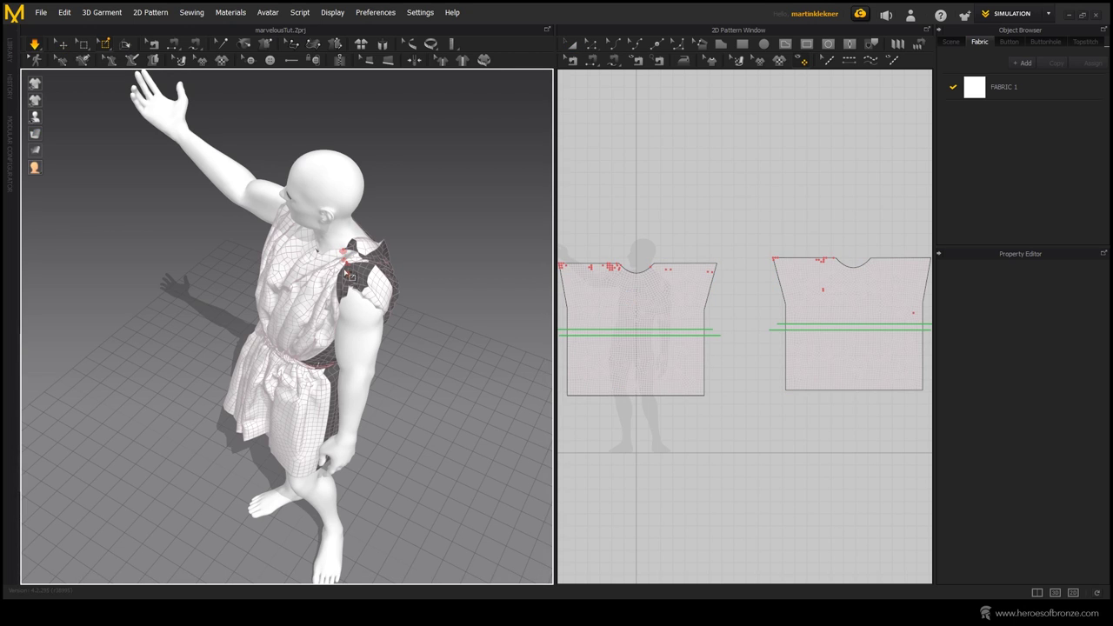
{"action": "left_click", "coordinate": [62, 43]}
{"action": "left_click", "coordinate": [365, 269]}
{"action": "right_click_drag", "start_coordinate": [469, 339], "coordinate": [406, 306]}
{"action": "left_click_drag", "start_coordinate": [406, 306], "coordinate": [402, 300]}
{"action": "right_click_drag", "start_coordinate": [469, 313], "coordinate": [423, 310]}
{"action": "left_click", "coordinate": [417, 310]}
{"action": "left_click_drag", "start_coordinate": [400, 319], "coordinate": [429, 246]}
- Add further pins to the tunic around the lowered arm's side, tugging the cloth between pinnings
{"action": "key", "text": "space"}
{"action": "left_click", "coordinate": [105, 43]}
{"action": "right_click_drag", "start_coordinate": [430, 278], "coordinate": [440, 211]}
{"action": "key", "text": "space"}
{"action": "scroll", "coordinate": [441, 212], "scroll_direction": "up", "scroll_amount": 3}
{"action": "key", "text": "q"}
{"action": "left_click_drag", "start_coordinate": [441, 211], "coordinate": [388, 219]}
{"action": "right_click_drag", "start_coordinate": [387, 218], "coordinate": [365, 287]}
{"action": "key", "text": "w"}
{"action": "right_click_drag", "start_coordinate": [443, 337], "coordinate": [479, 290]}
{"action": "key", "text": "q"}
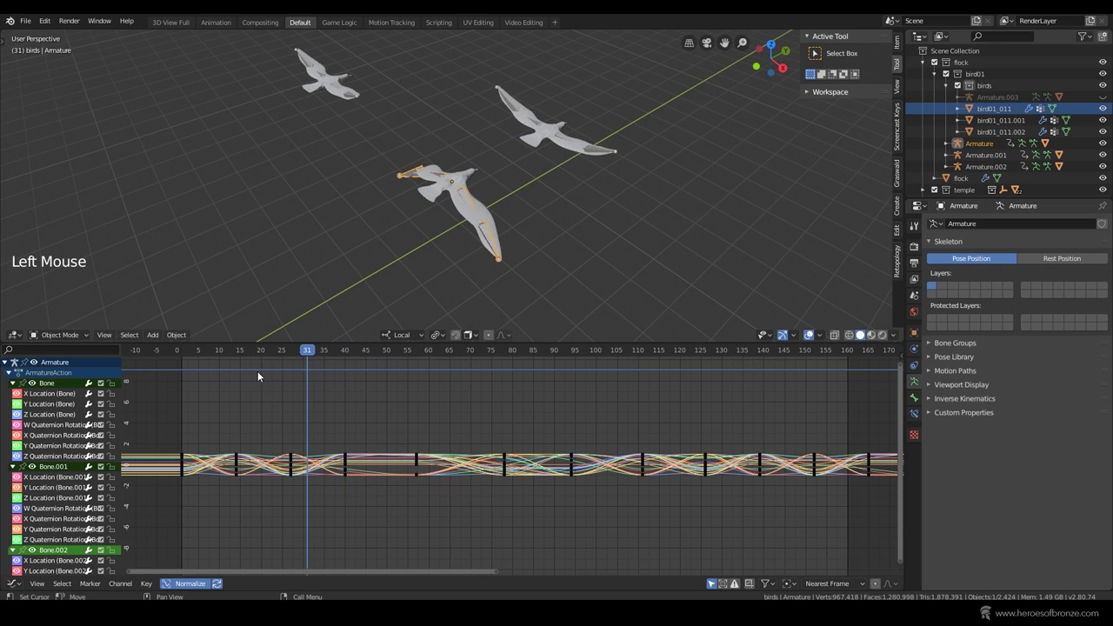
{"action": "left_click_drag", "start_coordinate": [257, 371], "coordinate": [480, 385]}
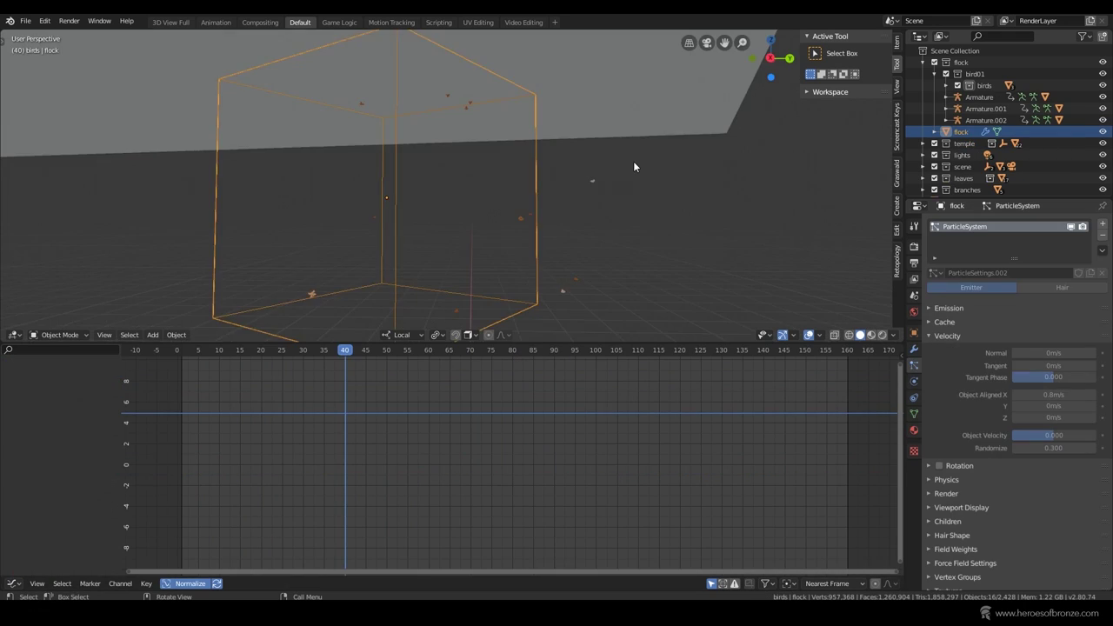
{"action": "scroll", "coordinate": [633, 161], "scroll_direction": "down", "scroll_amount": 2}
{"action": "middle_click_drag", "start_coordinate": [633, 161], "coordinate": [600, 156]}
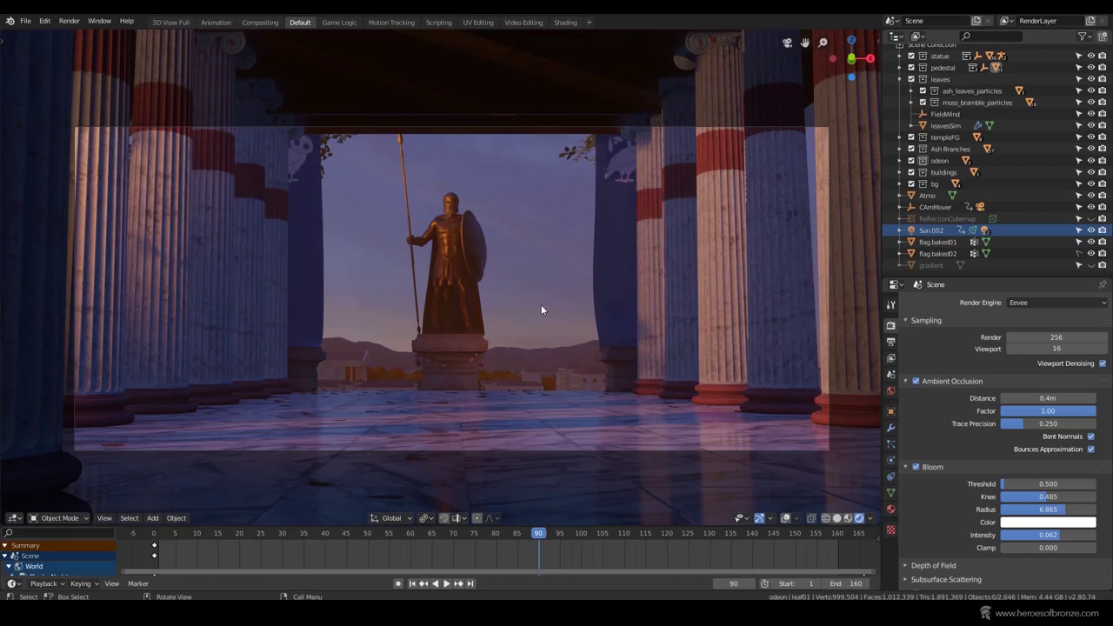
{"action": "middle_click_drag", "start_coordinate": [541, 310], "coordinate": [434, 344]}
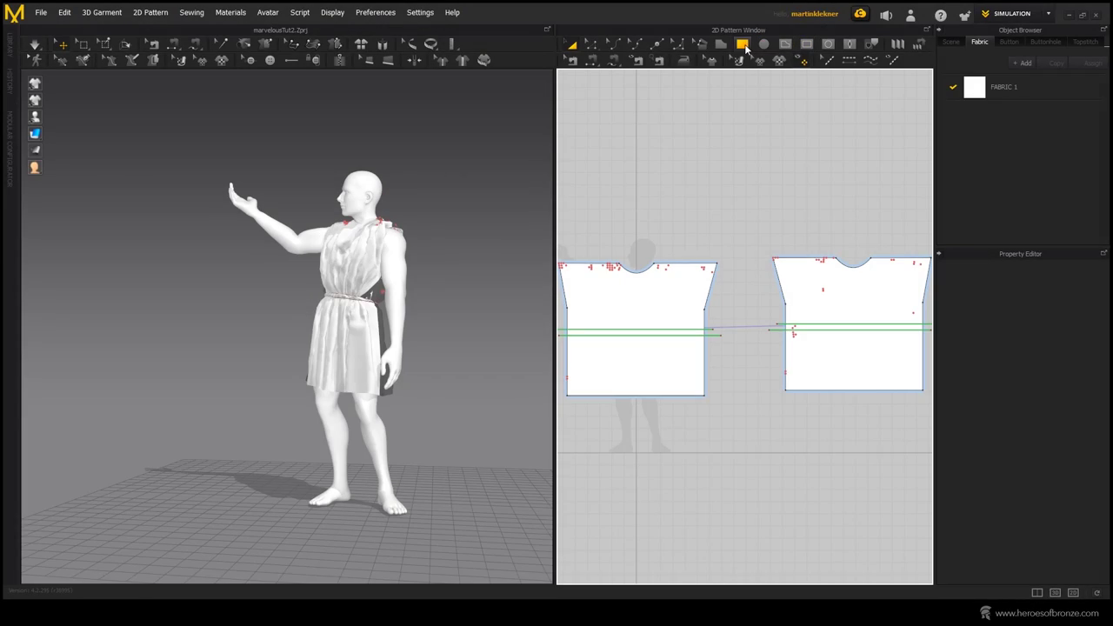
- Draw a roughly square cloak pattern above the tunic's front pattern, matching its width
{"action": "scroll", "coordinate": [684, 165], "scroll_direction": "down", "scroll_amount": 3}
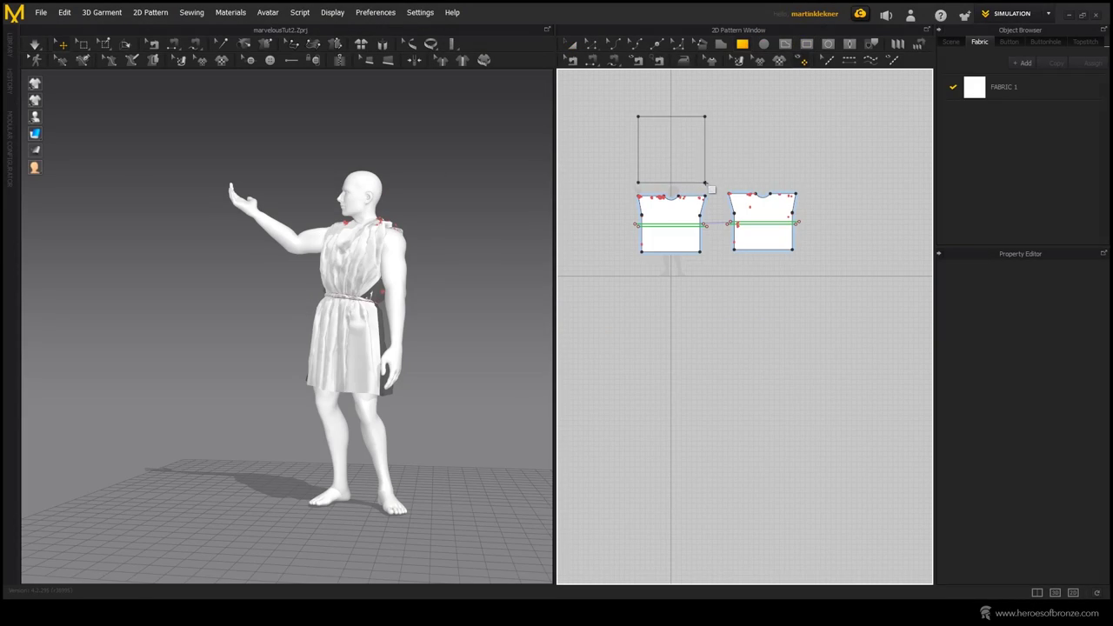
{"action": "left_click", "coordinate": [682, 160]}
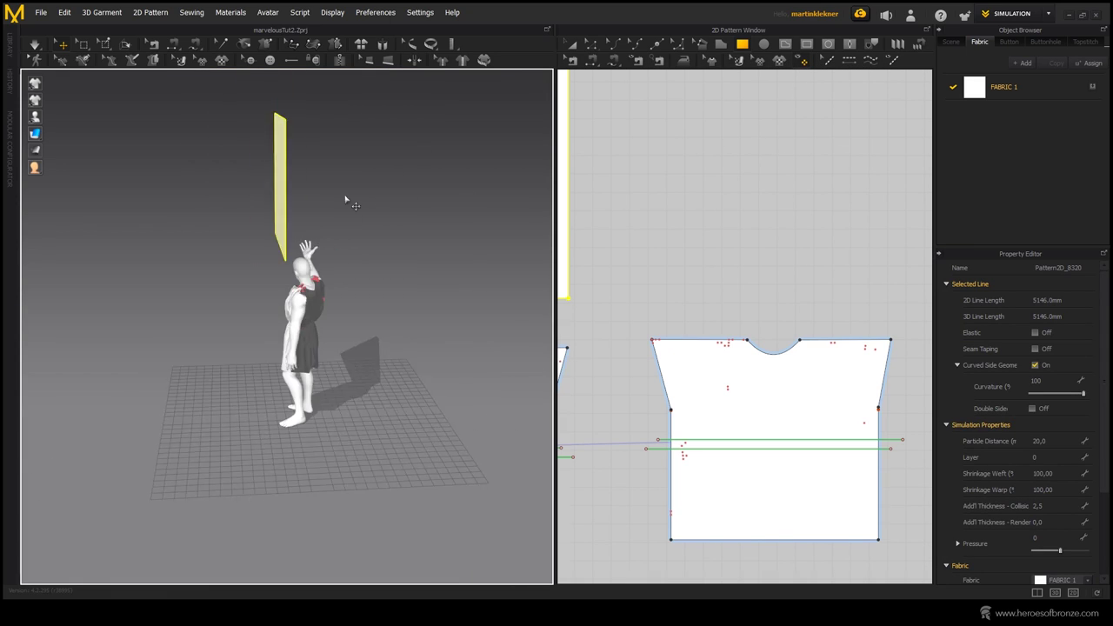
- Move the new cloak pattern down behind the avatar's back in the 3D scene
{"action": "right_click_drag", "start_coordinate": [345, 199], "coordinate": [283, 187]}
{"action": "left_click_drag", "start_coordinate": [273, 169], "coordinate": [310, 174]}
{"action": "right_click_drag", "start_coordinate": [310, 174], "coordinate": [350, 218]}
{"action": "left_click_drag", "start_coordinate": [350, 219], "coordinate": [367, 215]}
{"action": "right_click_drag", "start_coordinate": [367, 216], "coordinate": [421, 187]}
{"action": "left_click_drag", "start_coordinate": [372, 163], "coordinate": [381, 227]}
{"action": "right_click_drag", "start_coordinate": [381, 228], "coordinate": [285, 288]}
- Taper the cloak pattern into a trapezoid by moving both upper corner points inward
{"action": "middle_click_drag", "start_coordinate": [607, 231], "coordinate": [889, 278]}
{"action": "left_click", "coordinate": [594, 49]}
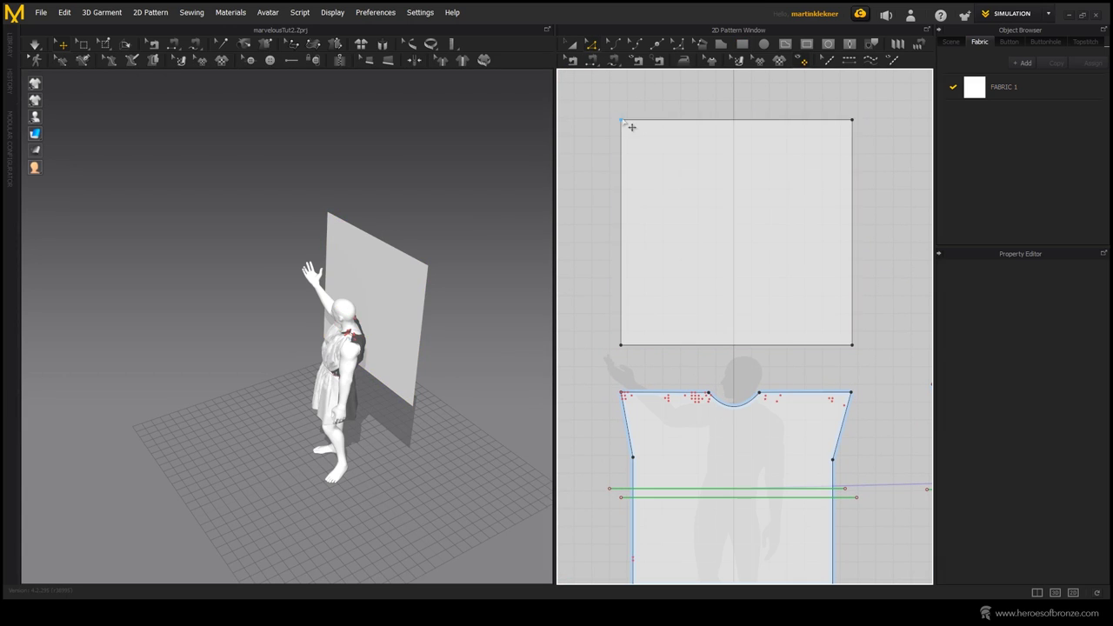
{"action": "left_click_drag", "start_coordinate": [621, 119], "coordinate": [645, 120]}
{"action": "left_click_drag", "start_coordinate": [851, 119], "coordinate": [828, 120]}
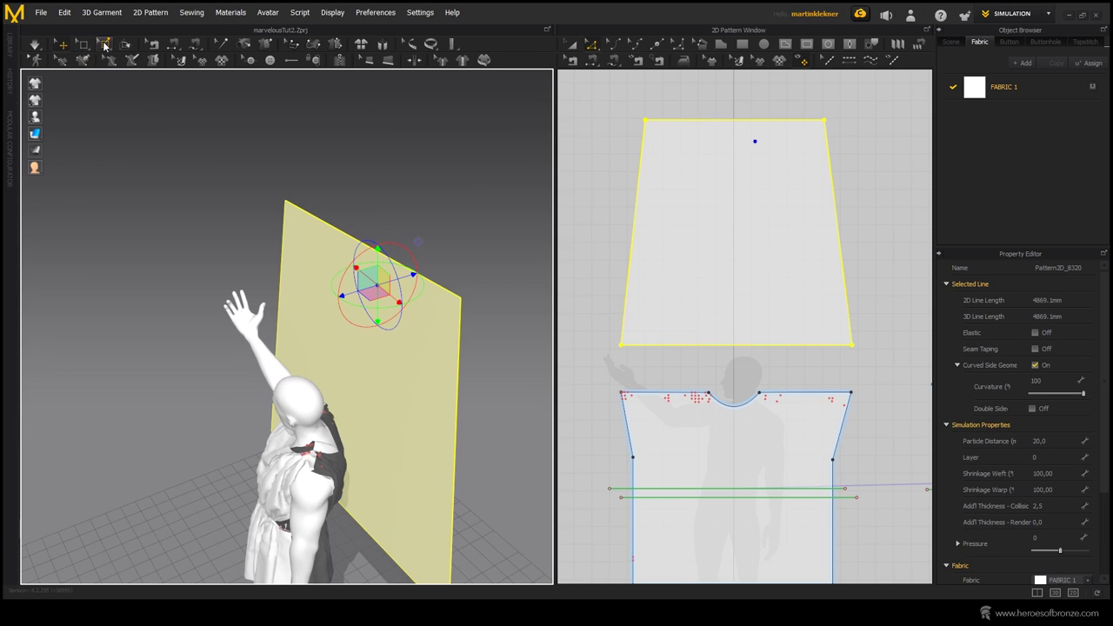
- Pin both upper corners of the cloak and start the simulation
{"action": "left_click", "coordinate": [103, 45]}
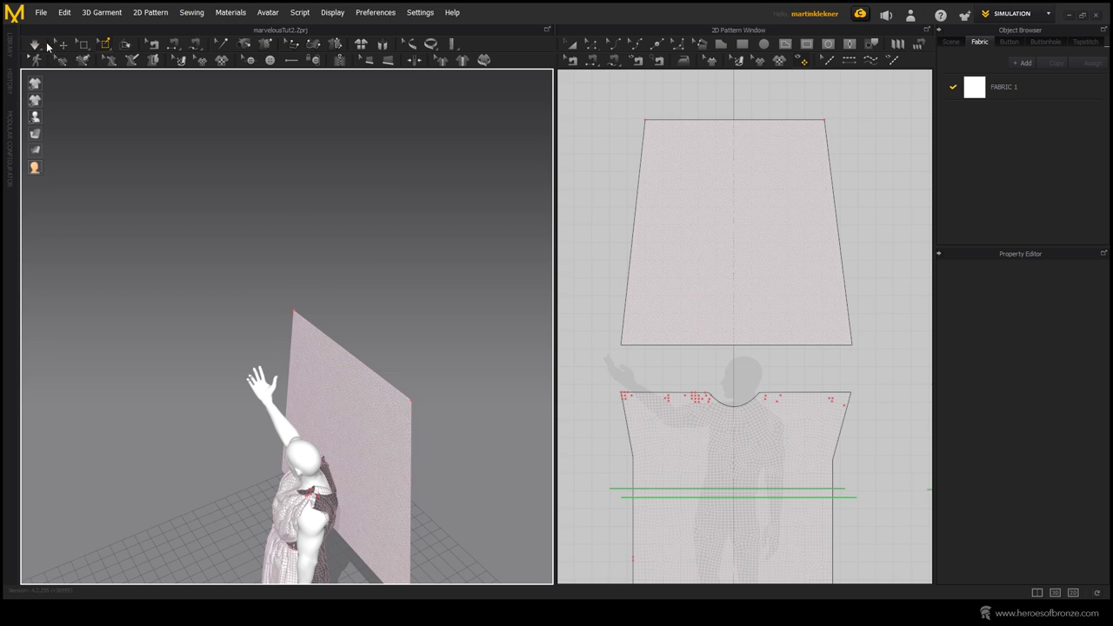
{"action": "left_click", "coordinate": [36, 44]}
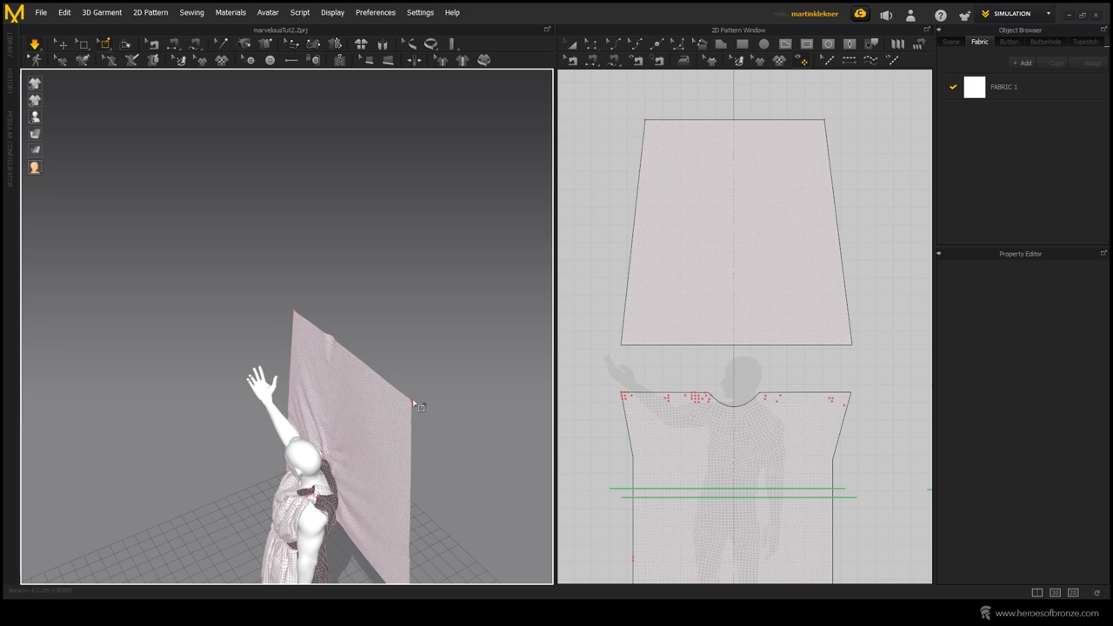
{"action": "right_click_drag", "start_coordinate": [414, 402], "coordinate": [396, 368]}
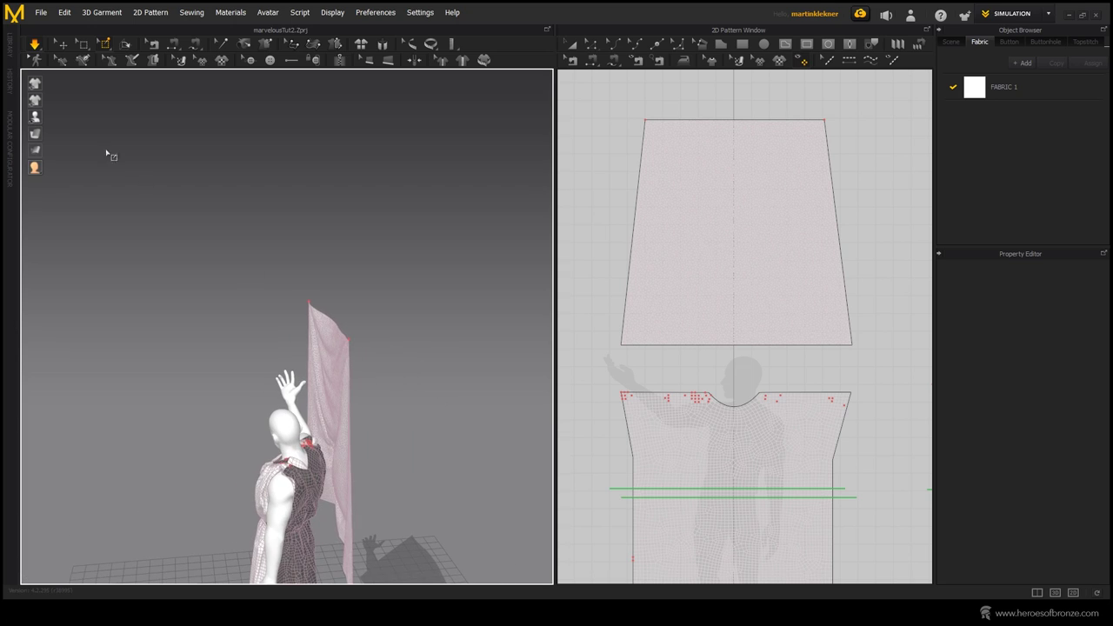
- Pull the cloak's pinned upper corners forward and down over the avatar's shoulders during simulation
{"action": "left_click", "coordinate": [64, 45]}
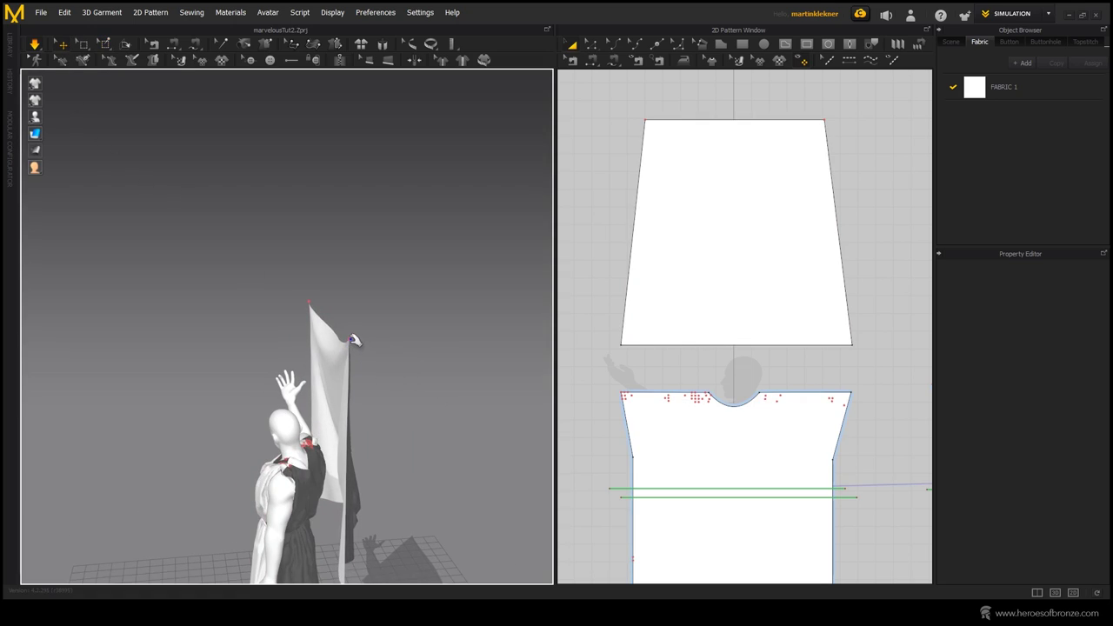
{"action": "right_click_drag", "start_coordinate": [385, 490], "coordinate": [447, 482]}
{"action": "left_click_drag", "start_coordinate": [419, 305], "coordinate": [334, 373]}
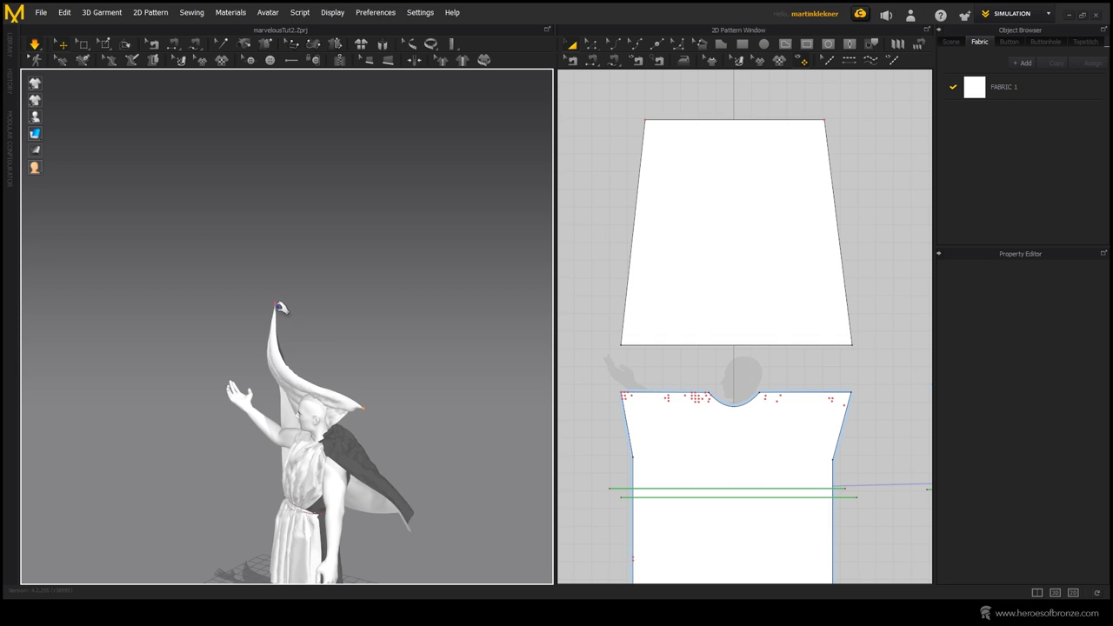
{"action": "left_click_drag", "start_coordinate": [259, 324], "coordinate": [249, 397]}
{"action": "right_click_drag", "start_coordinate": [249, 398], "coordinate": [335, 409]}
{"action": "left_click_drag", "start_coordinate": [335, 409], "coordinate": [383, 443]}
{"action": "right_click_drag", "start_coordinate": [383, 444], "coordinate": [548, 422]}
- Bring the cloak's pinned upper corners closer together around the front of the avatar's neck
{"action": "scroll", "coordinate": [333, 348], "scroll_direction": "up", "scroll_amount": 2}
{"action": "left_click_drag", "start_coordinate": [226, 334], "coordinate": [339, 339]}
{"action": "right_click_drag", "start_coordinate": [339, 339], "coordinate": [333, 301]}
{"action": "scroll", "coordinate": [333, 301], "scroll_direction": "up", "scroll_amount": 1}
{"action": "left_click_drag", "start_coordinate": [422, 309], "coordinate": [446, 347]}
{"action": "scroll", "coordinate": [311, 406], "scroll_direction": "down", "scroll_amount": 2}
- Tug the cloak's lower edge down behind the avatar so the cloth falls off the head
{"action": "right_click_drag", "start_coordinate": [311, 407], "coordinate": [374, 443]}
{"action": "left_click_drag", "start_coordinate": [404, 500], "coordinate": [421, 573]}
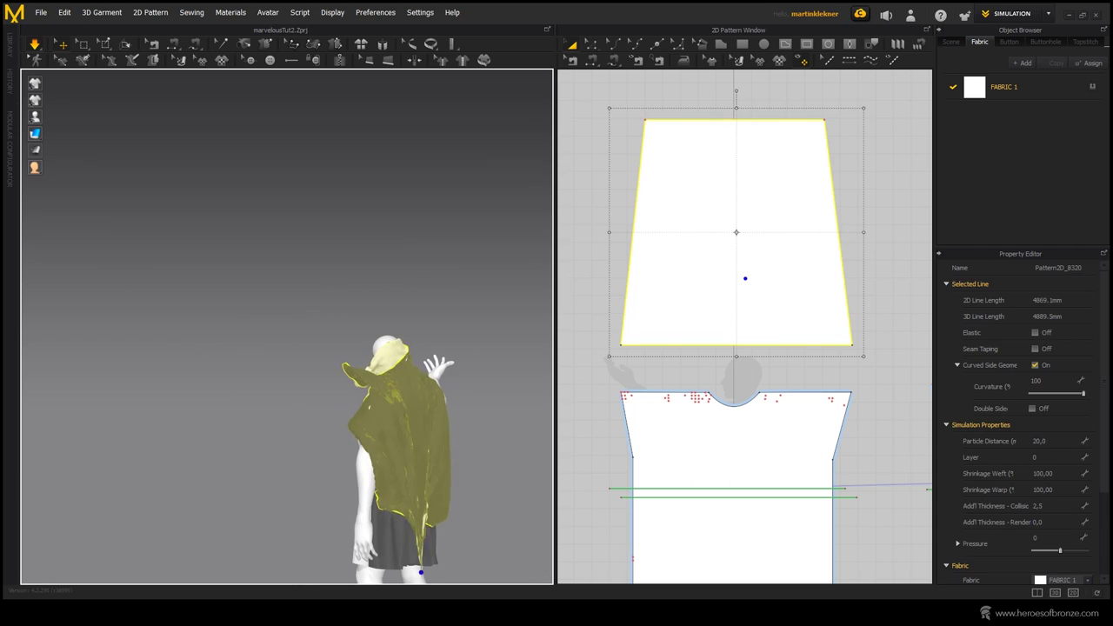
{"action": "left_click", "coordinate": [513, 485]}
- Reposition a pinned cloak corner on the chest beside the lowered arm's shoulder
{"action": "scroll", "coordinate": [445, 479], "scroll_direction": "down", "scroll_amount": 2}
{"action": "right_click_drag", "start_coordinate": [445, 479], "coordinate": [532, 469]}
{"action": "middle_click_drag", "start_coordinate": [513, 452], "coordinate": [357, 418]}
{"action": "scroll", "coordinate": [323, 405], "scroll_direction": "up", "scroll_amount": 2}
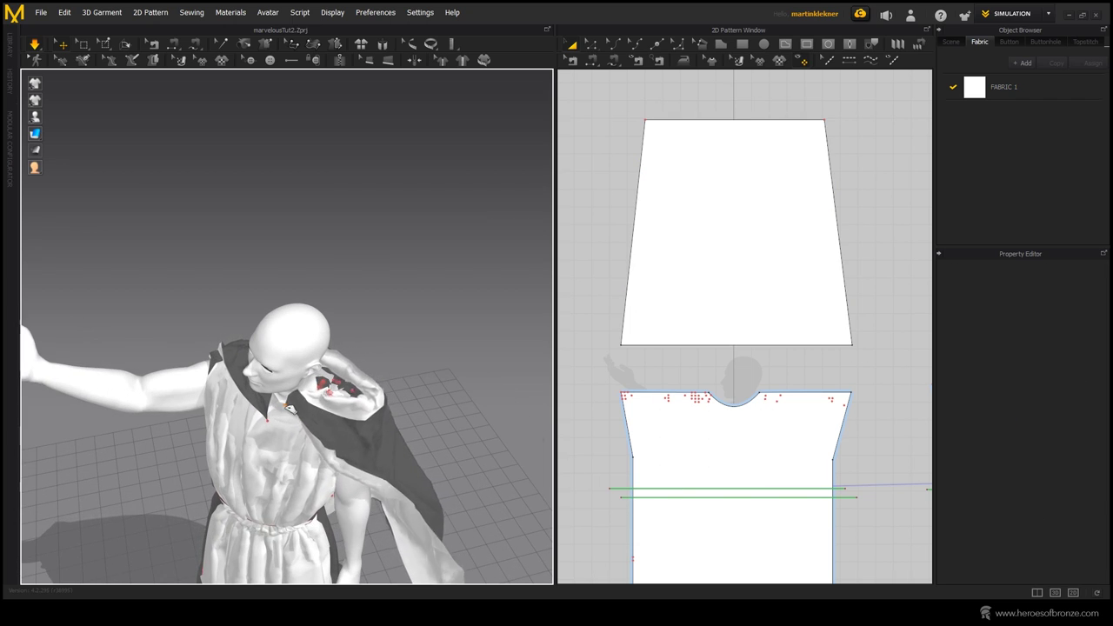
{"action": "scroll", "coordinate": [287, 406], "scroll_direction": "down", "scroll_amount": 3}
{"action": "right_click_drag", "start_coordinate": [287, 406], "coordinate": [357, 383]}
{"action": "left_click_drag", "start_coordinate": [353, 388], "coordinate": [369, 413]}
- Tug the cloak's cloth over the lowered arm's shoulder to settle its folds around the body
{"action": "left_click", "coordinate": [420, 231]}
{"action": "scroll", "coordinate": [513, 261], "scroll_direction": "up", "scroll_amount": 2}
{"action": "right_click_drag", "start_coordinate": [420, 231], "coordinate": [347, 96]}
{"action": "middle_click_drag", "start_coordinate": [347, 96], "coordinate": [315, 174]}
{"action": "scroll", "coordinate": [315, 174], "scroll_direction": "up", "scroll_amount": 2}
{"action": "right_click_drag", "start_coordinate": [154, 243], "coordinate": [298, 186]}
{"action": "right_click_drag", "start_coordinate": [194, 183], "coordinate": [199, 269]}
{"action": "scroll", "coordinate": [303, 244], "scroll_direction": "up", "scroll_amount": 2}
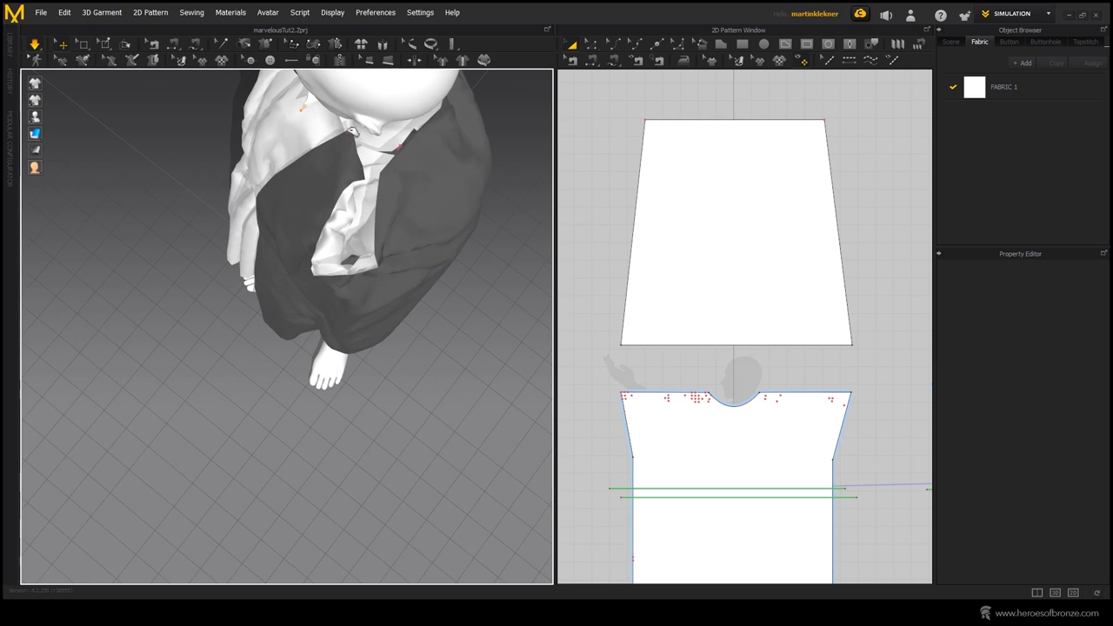
{"action": "scroll", "coordinate": [304, 111], "scroll_direction": "down", "scroll_amount": 3}
{"action": "right_click_drag", "start_coordinate": [303, 111], "coordinate": [391, 218]}
{"action": "left_click", "coordinate": [396, 306]}
{"action": "left_click_drag", "start_coordinate": [396, 306], "coordinate": [345, 355]}
{"action": "left_click", "coordinate": [448, 361]}
- Add a second fabric and assign it to the cloak pattern
{"action": "scroll", "coordinate": [449, 362], "scroll_direction": "down", "scroll_amount": 4}
{"action": "right_click_drag", "start_coordinate": [449, 362], "coordinate": [263, 301]}
{"action": "left_click", "coordinate": [262, 302]}
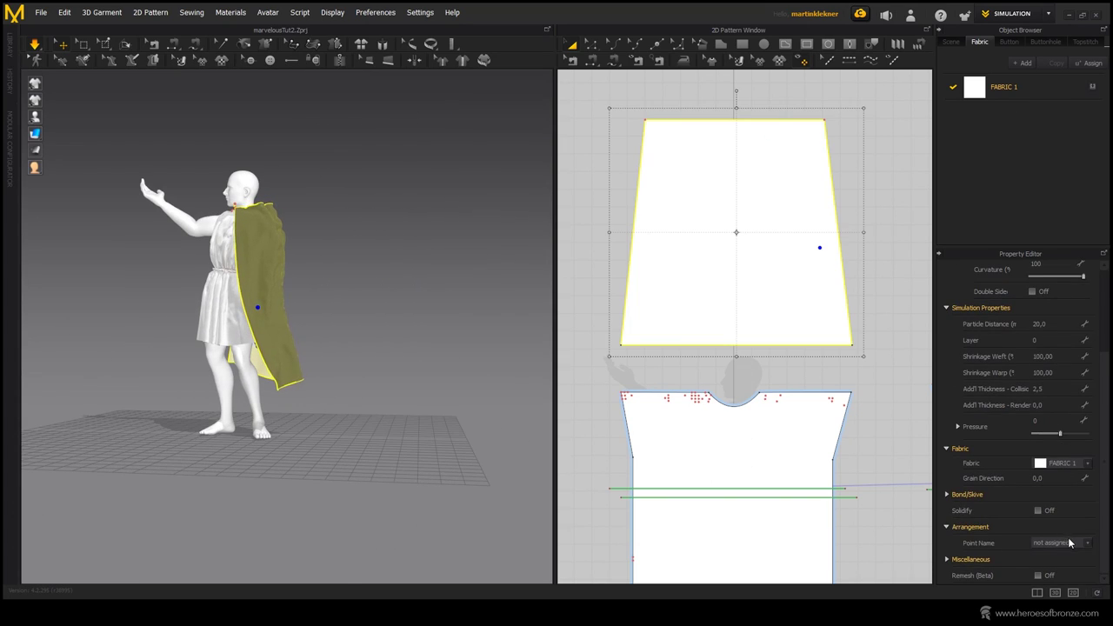
{"action": "left_click", "coordinate": [1043, 88]}
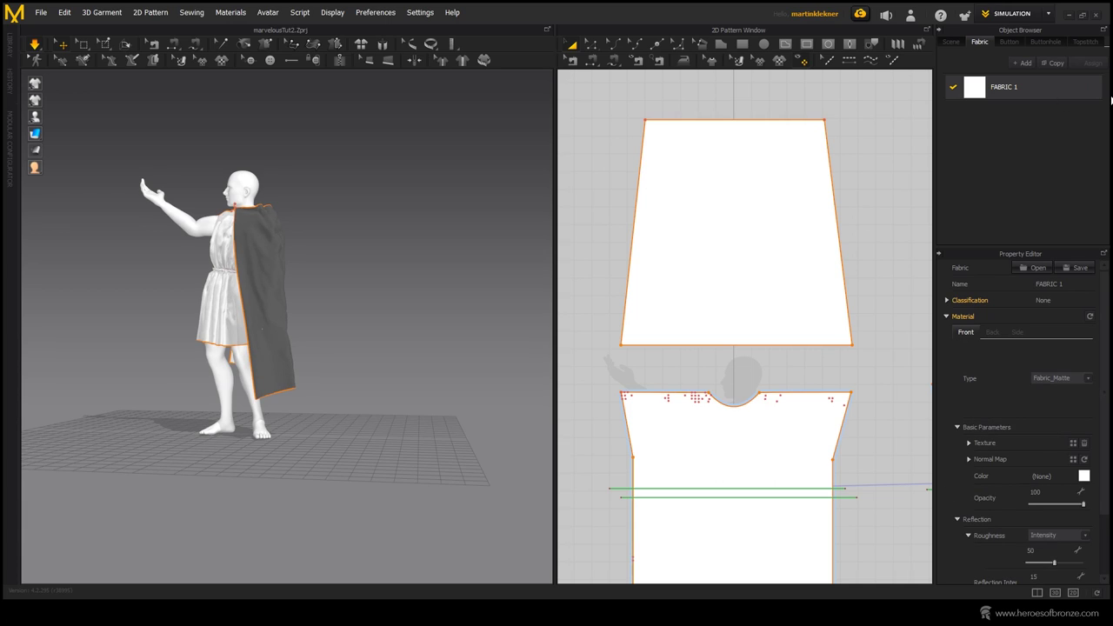
{"action": "left_click", "coordinate": [1025, 63]}
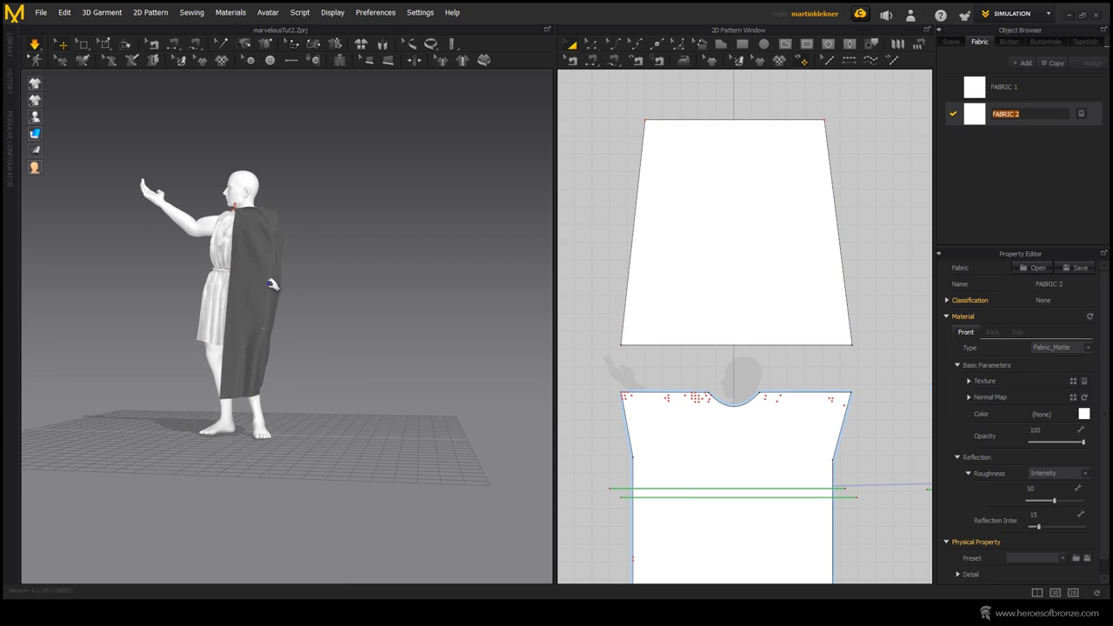
{"action": "left_click", "coordinate": [271, 282]}
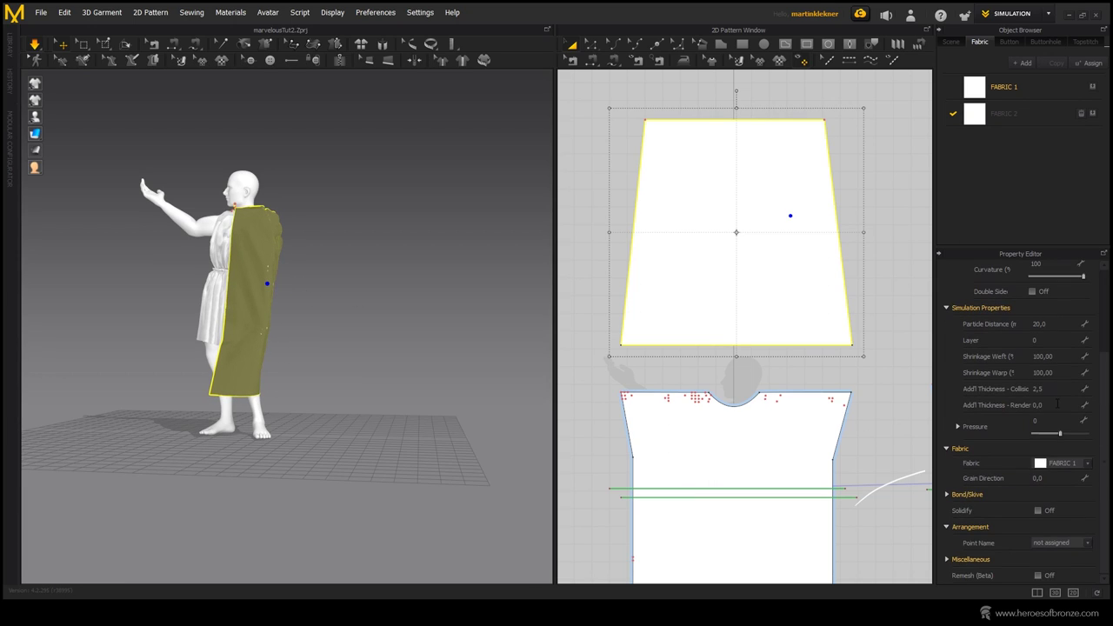
{"action": "left_click", "coordinate": [1063, 464]}
{"action": "left_click", "coordinate": [1067, 483]}
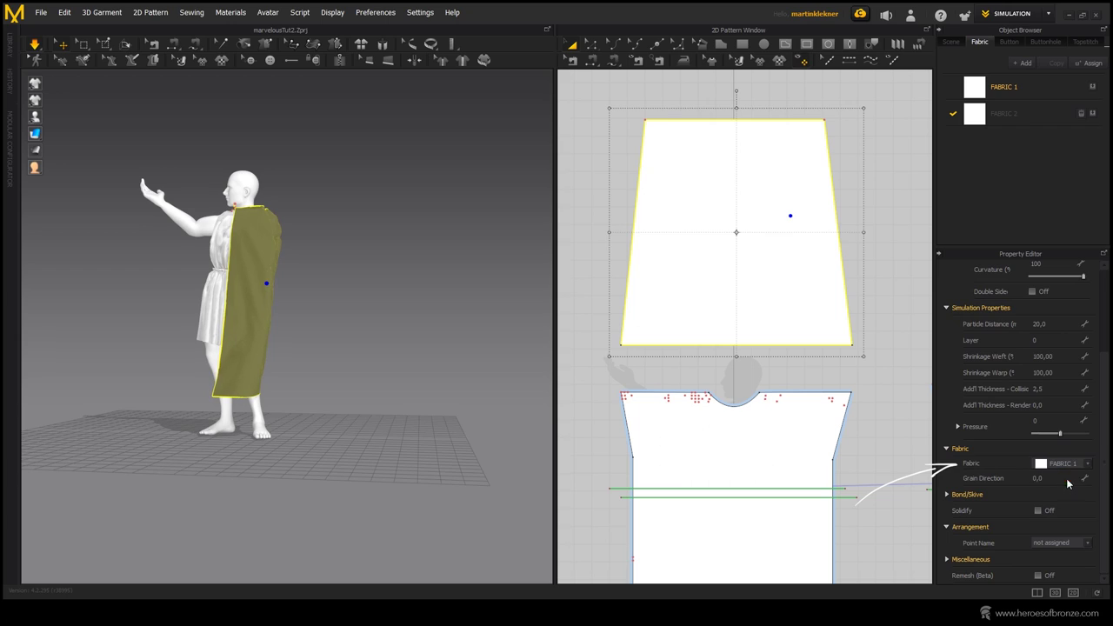
- Set the new fabric's physical preset to Wool_Coatweight after trying Silk_Charmeuse and Silk_Taffeta
{"action": "left_click", "coordinate": [1015, 113]}
{"action": "scroll", "coordinate": [1014, 499], "scroll_direction": "down", "scroll_amount": 1}
{"action": "left_click", "coordinate": [1029, 547]}
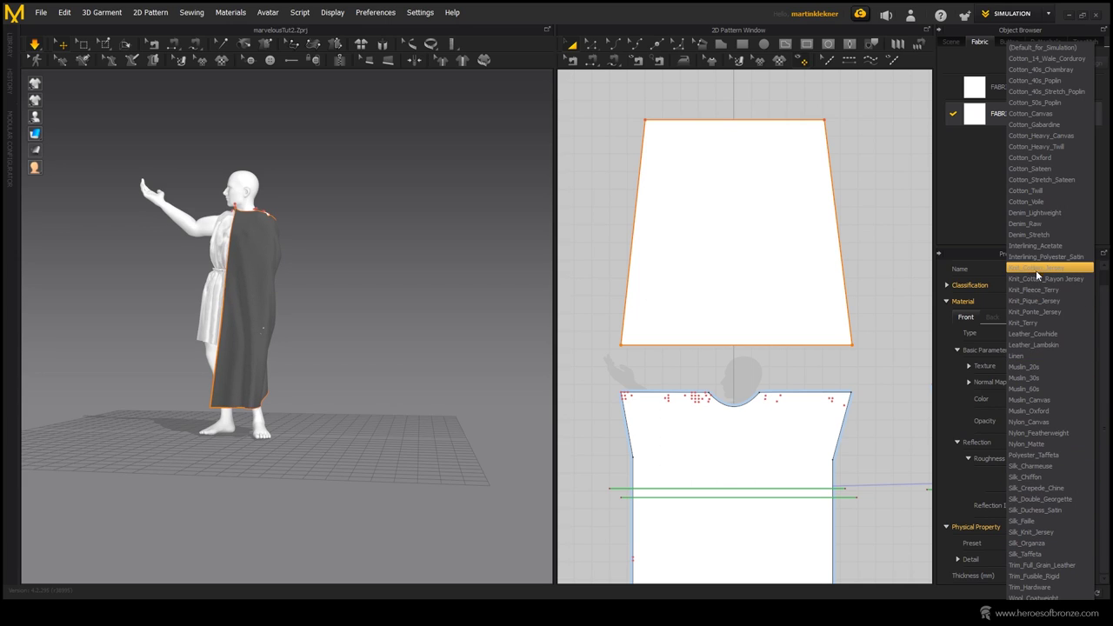
{"action": "left_click", "coordinate": [1057, 472]}
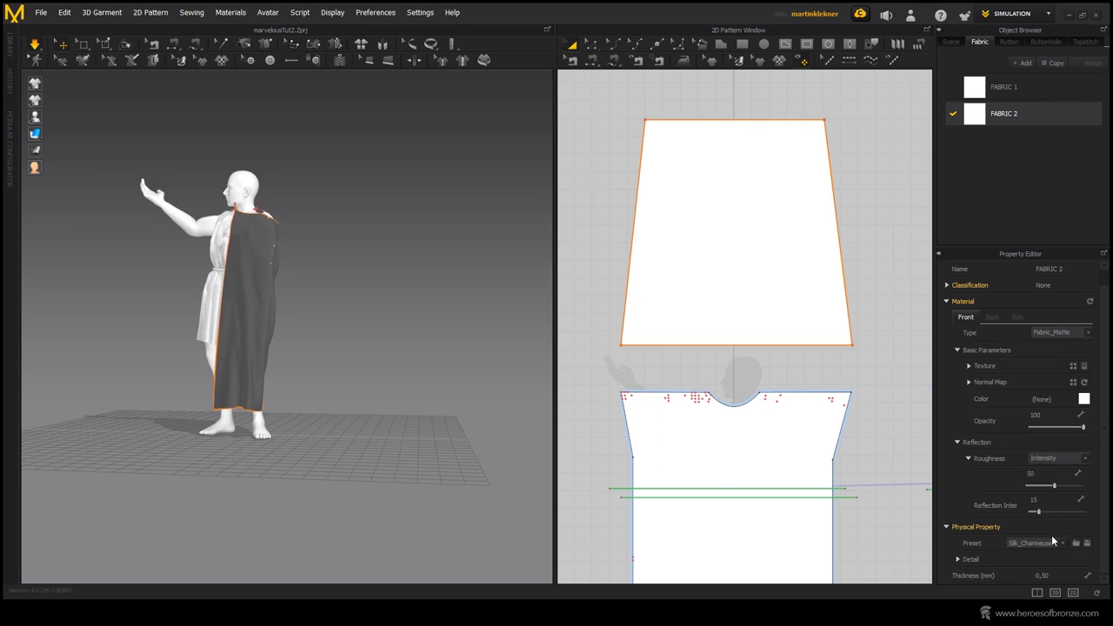
{"action": "left_click", "coordinate": [1053, 539]}
{"action": "left_click", "coordinate": [1054, 550]}
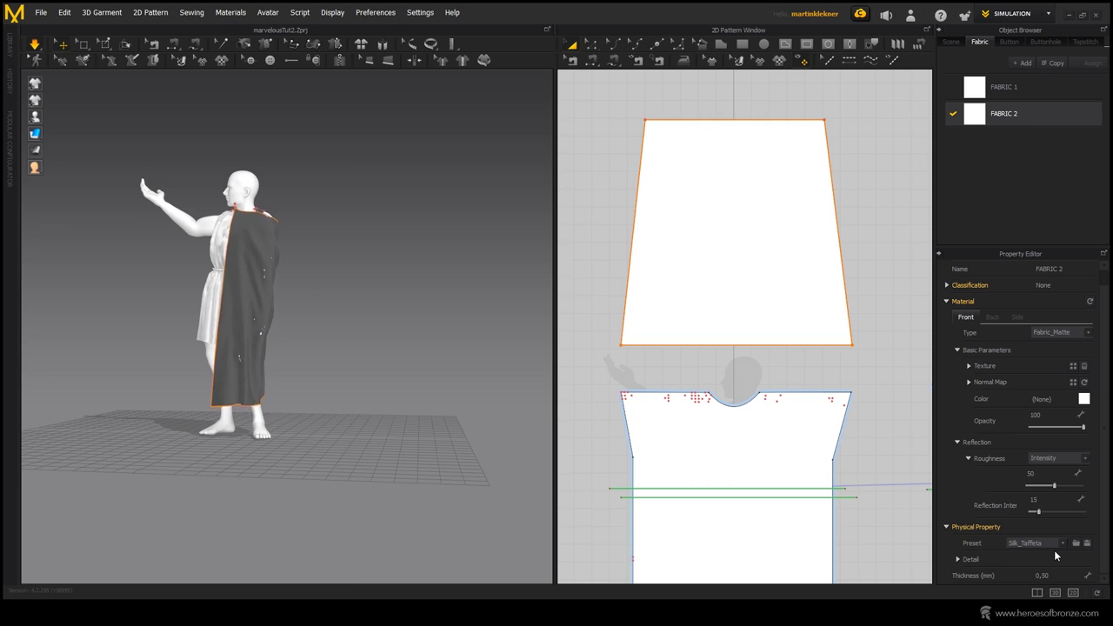
{"action": "left_click", "coordinate": [1054, 549]}
{"action": "left_click", "coordinate": [1049, 533]}
{"action": "left_click", "coordinate": [1053, 542]}
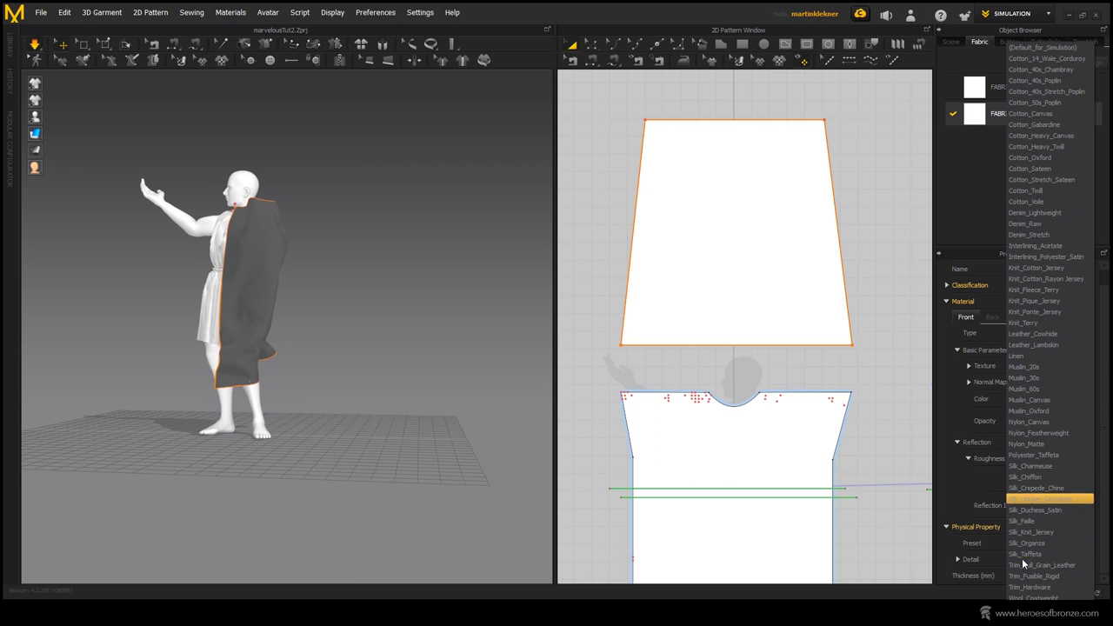
{"action": "left_click", "coordinate": [1043, 597]}
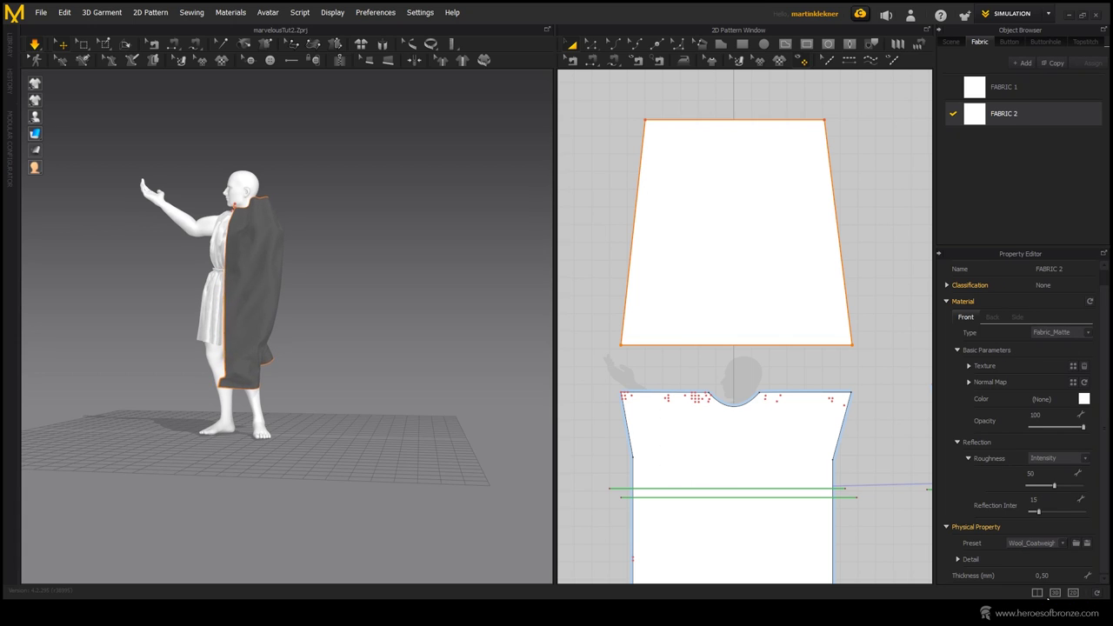
- Lengthen the cloak pattern about 100 mm at its lower edge, narrow its top edge to about 895 mm, and resume the simulation
{"action": "right_click_drag", "start_coordinate": [420, 343], "coordinate": [229, 343]}
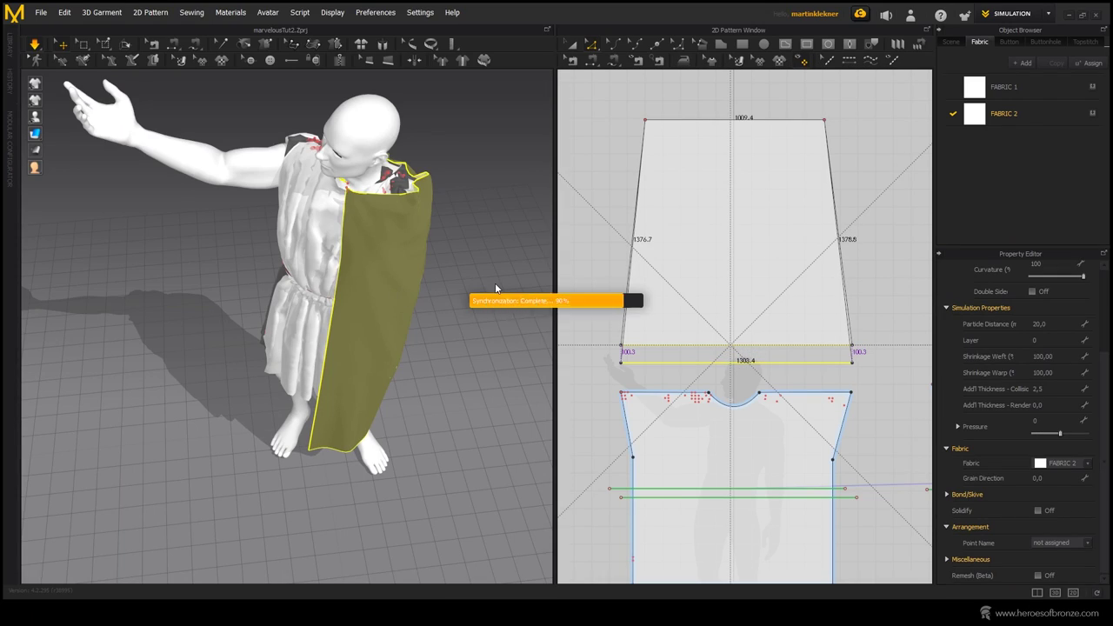
{"action": "left_click_drag", "start_coordinate": [645, 120], "coordinate": [670, 120]}
{"action": "left_click_drag", "start_coordinate": [825, 120], "coordinate": [803, 120]}
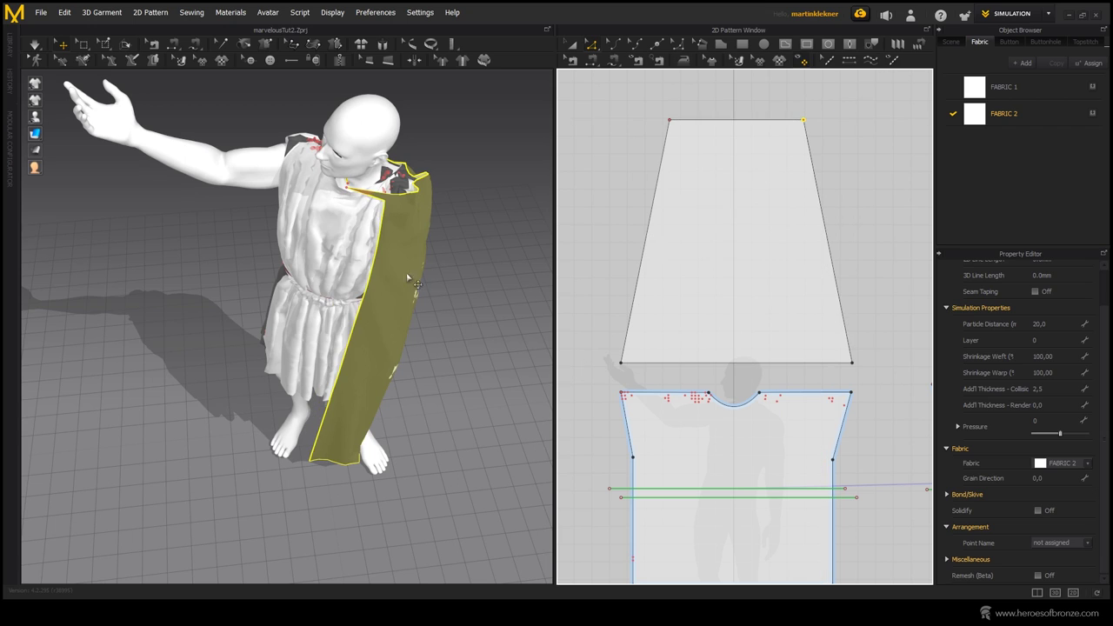
{"action": "right_click_drag", "start_coordinate": [490, 228], "coordinate": [322, 205]}
{"action": "left_click_drag", "start_coordinate": [670, 120], "coordinate": [644, 120]}
{"action": "left_click_drag", "start_coordinate": [801, 120], "coordinate": [818, 123]}
{"action": "left_click", "coordinate": [415, 265]}
{"action": "right_click_drag", "start_coordinate": [415, 265], "coordinate": [304, 269]}
{"action": "key", "text": "space"}
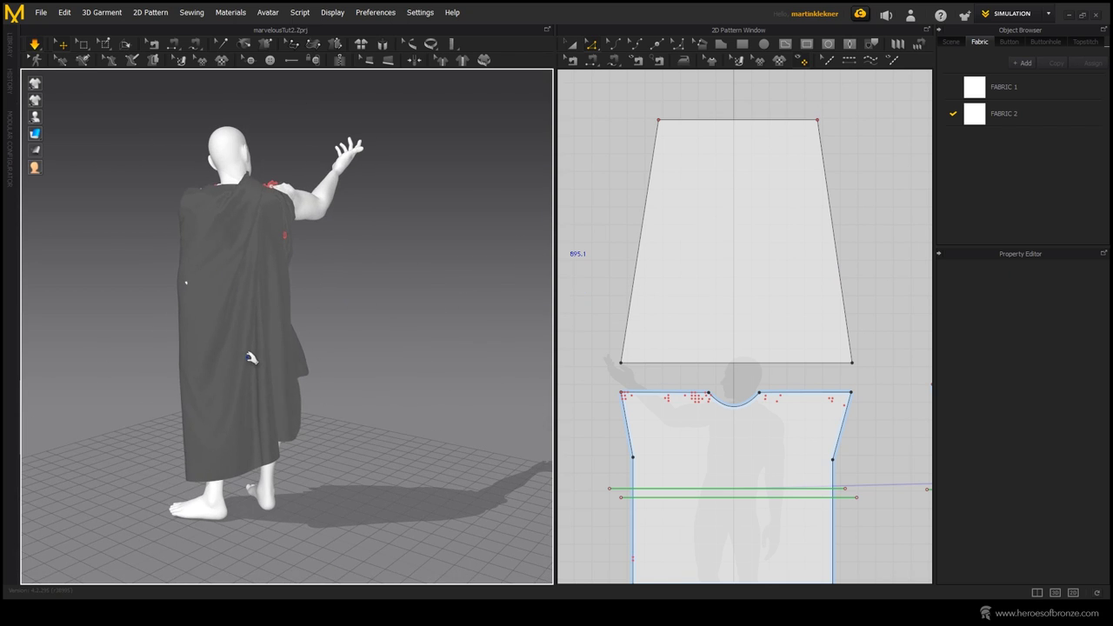
- Pull the simulated cloak's lower cloth toward the raised-arm side to resettle its folds behind the avatar
{"action": "left_click_drag", "start_coordinate": [249, 357], "coordinate": [514, 313]}
{"action": "right_click_drag", "start_coordinate": [400, 464], "coordinate": [464, 441]}
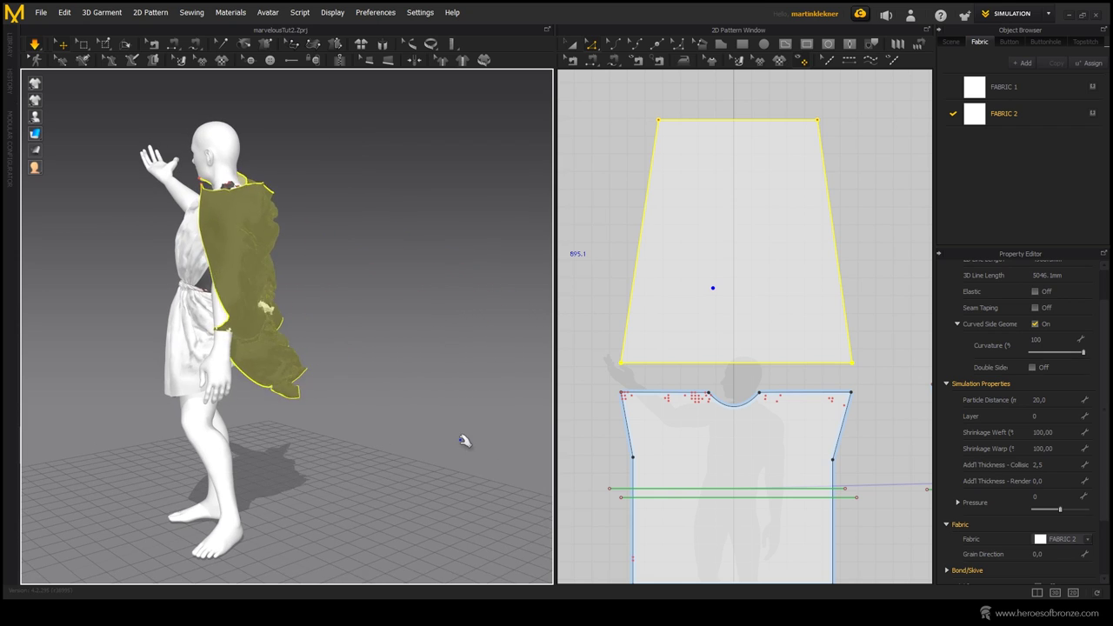
{"action": "left_click", "coordinate": [465, 441]}
{"action": "right_click_drag", "start_coordinate": [293, 426], "coordinate": [335, 485]}
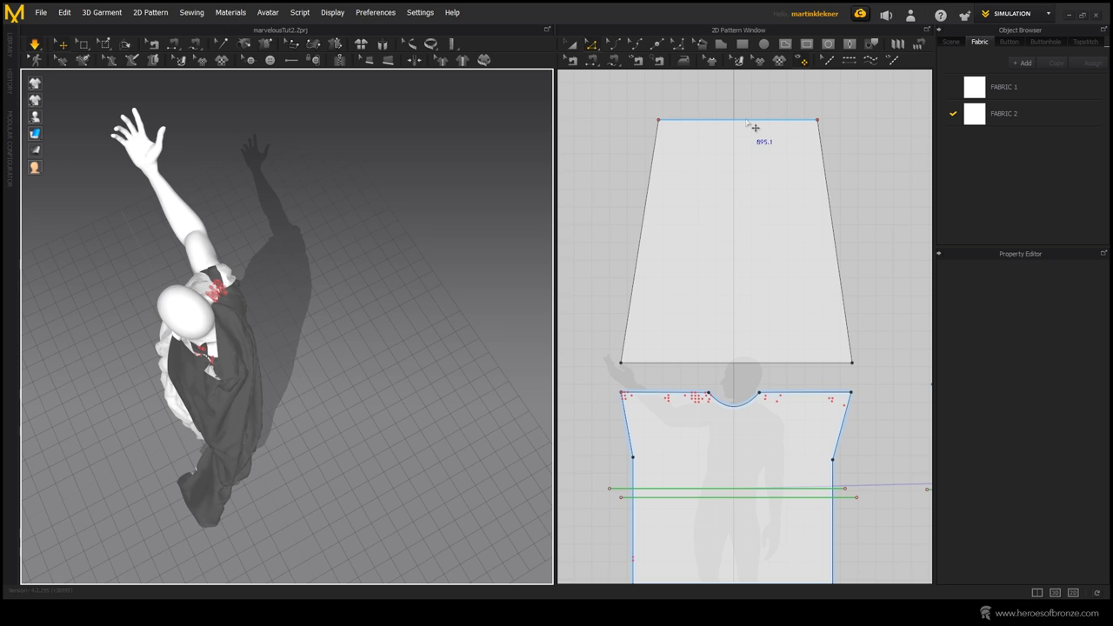
- Make the top edge of the cloak pattern elastic and adjust its elastic setting
{"action": "left_click", "coordinate": [753, 121]}
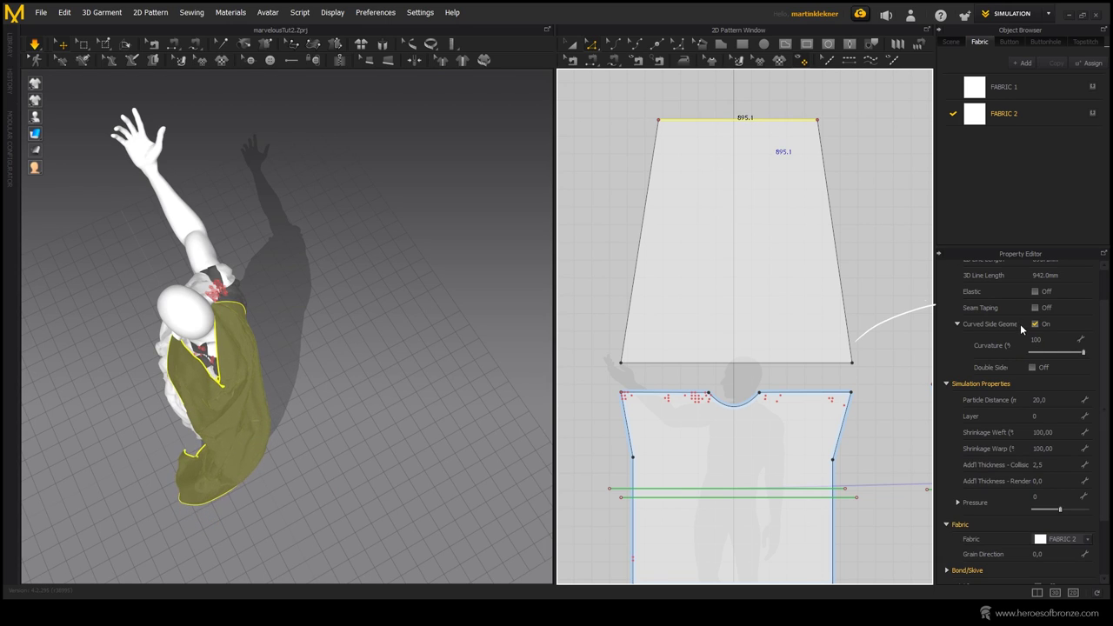
{"action": "left_click", "coordinate": [1035, 292]}
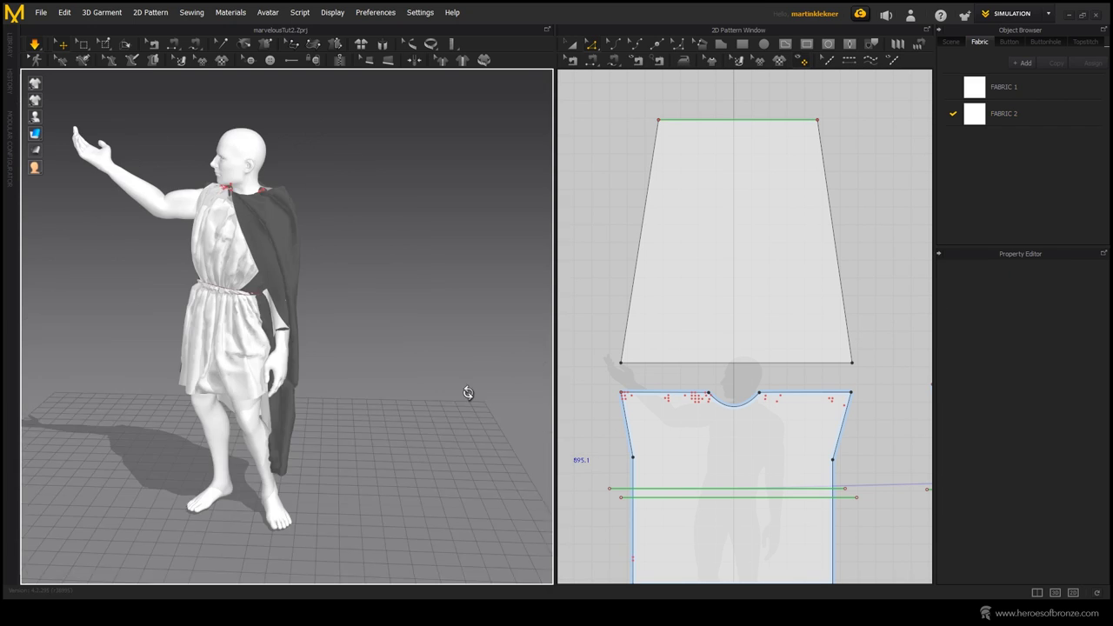
{"action": "left_click_drag", "start_coordinate": [1034, 320], "coordinate": [1048, 321]}
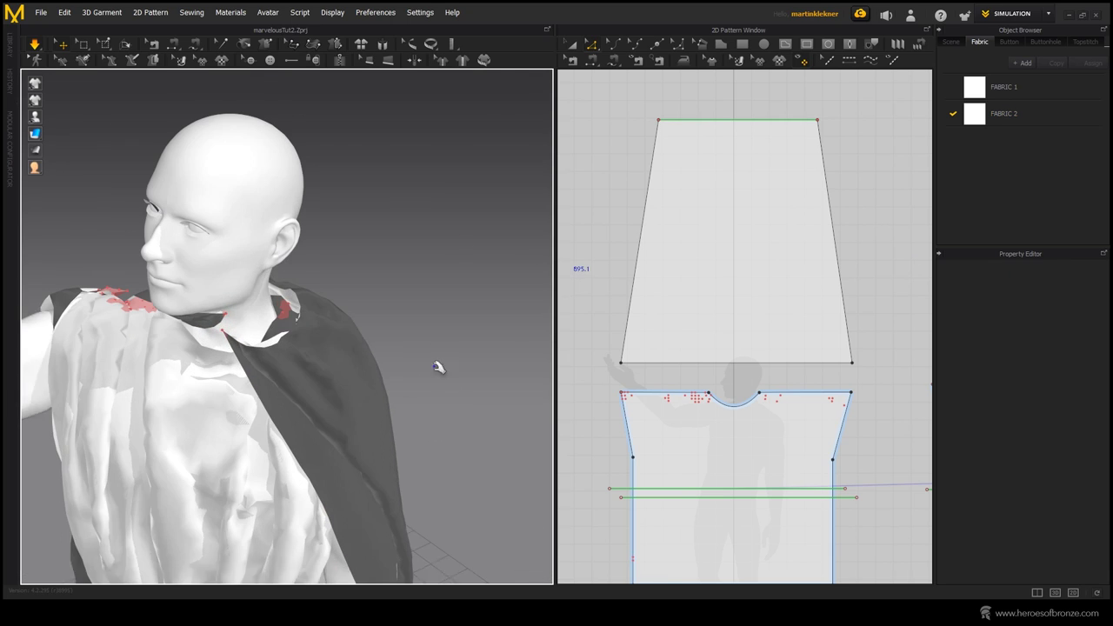
- Adjust the cloak's pinned corner at the base of the avatar's neck during simulation
{"action": "left_click", "coordinate": [225, 315]}
{"action": "left_click", "coordinate": [35, 45]}
{"action": "right_click_drag", "start_coordinate": [247, 334], "coordinate": [273, 310]}
{"action": "left_click_drag", "start_coordinate": [172, 365], "coordinate": [177, 368]}
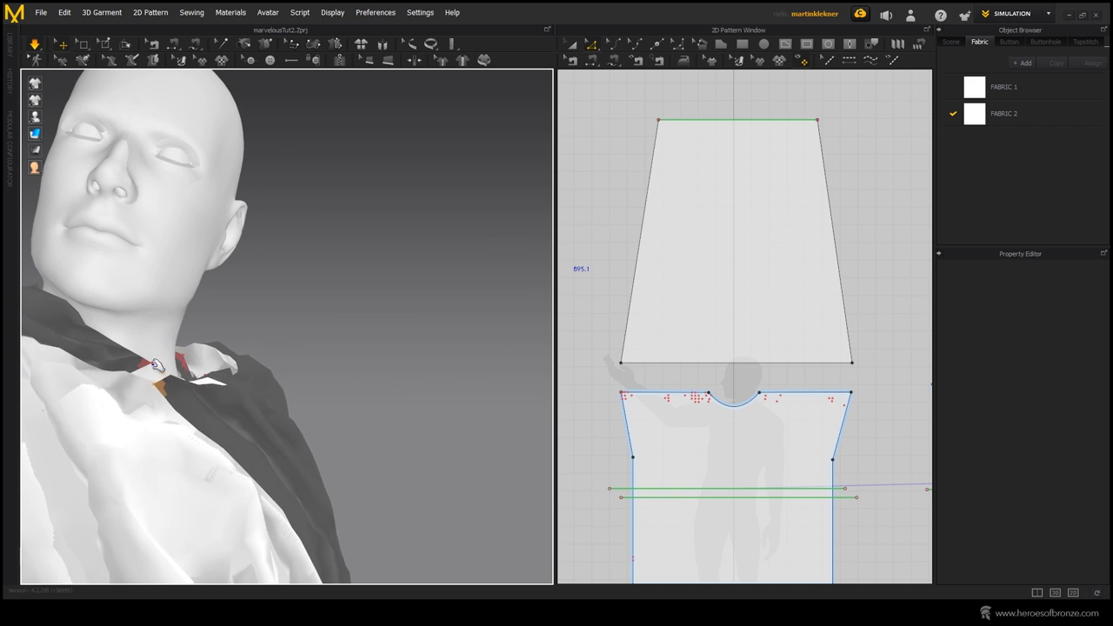
- Pull the cloak's lower cloth outward behind the avatar to spread its folds
{"action": "scroll", "coordinate": [336, 365], "scroll_direction": "down", "scroll_amount": 6}
{"action": "right_click_drag", "start_coordinate": [400, 370], "coordinate": [339, 376]}
{"action": "left_click", "coordinate": [271, 489]}
{"action": "left_click_drag", "start_coordinate": [271, 491], "coordinate": [476, 306]}
{"action": "left_click", "coordinate": [447, 305]}
{"action": "left_click", "coordinate": [290, 400]}
{"action": "left_click", "coordinate": [440, 440]}
{"action": "scroll", "coordinate": [356, 379], "scroll_direction": "down", "scroll_amount": 3}
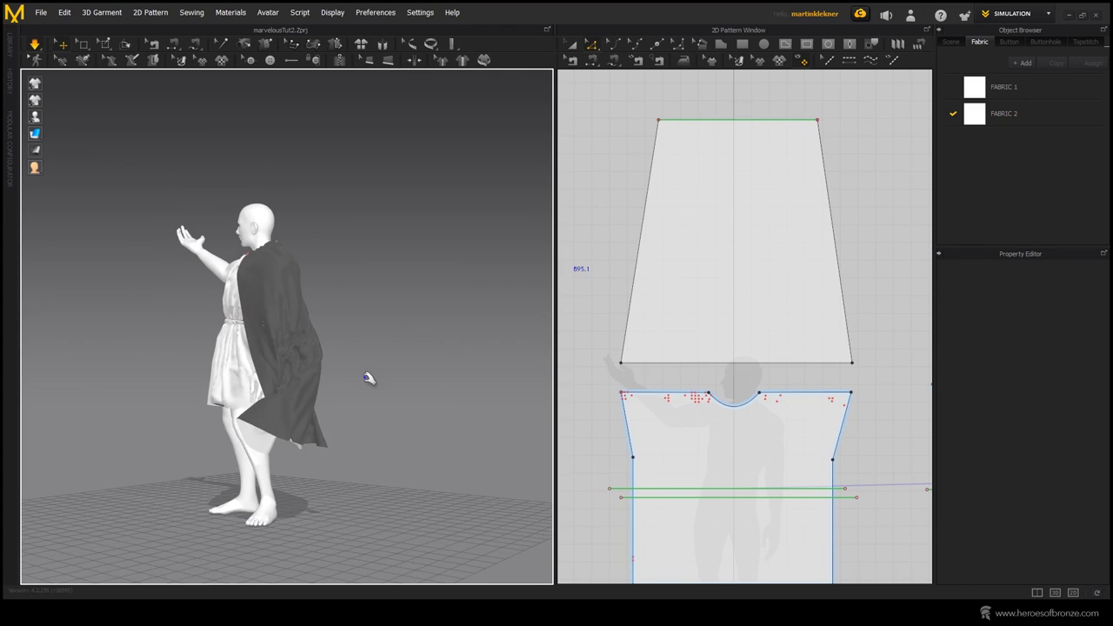
- Tug the cloak's hem around the legs several times to settle the drape over the lowered arm
{"action": "right_click_drag", "start_coordinate": [357, 379], "coordinate": [318, 479]}
{"action": "left_click", "coordinate": [342, 432]}
{"action": "left_click_drag", "start_coordinate": [317, 479], "coordinate": [330, 531]}
{"action": "right_click_drag", "start_coordinate": [331, 531], "coordinate": [310, 464]}
{"action": "left_click_drag", "start_coordinate": [311, 464], "coordinate": [288, 469]}
{"action": "right_click_drag", "start_coordinate": [288, 470], "coordinate": [222, 428]}
{"action": "left_click_drag", "start_coordinate": [223, 428], "coordinate": [249, 460]}
{"action": "right_click_drag", "start_coordinate": [250, 461], "coordinate": [477, 320]}
- Try pressure values of 10 and -10 on the cloak while the simulation runs
{"action": "left_click", "coordinate": [321, 435]}
{"action": "key", "text": "space"}
{"action": "scroll", "coordinate": [321, 435], "scroll_direction": "down", "scroll_amount": 2}
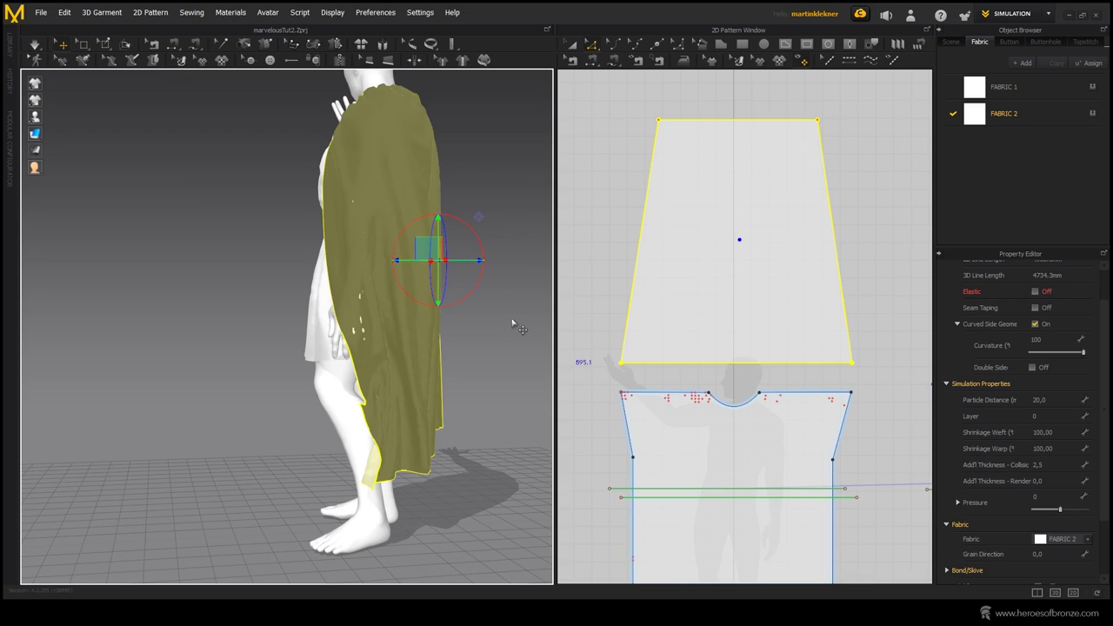
{"action": "key", "text": "space"}
{"action": "left_click_drag", "start_coordinate": [1043, 496], "coordinate": [1011, 497]}
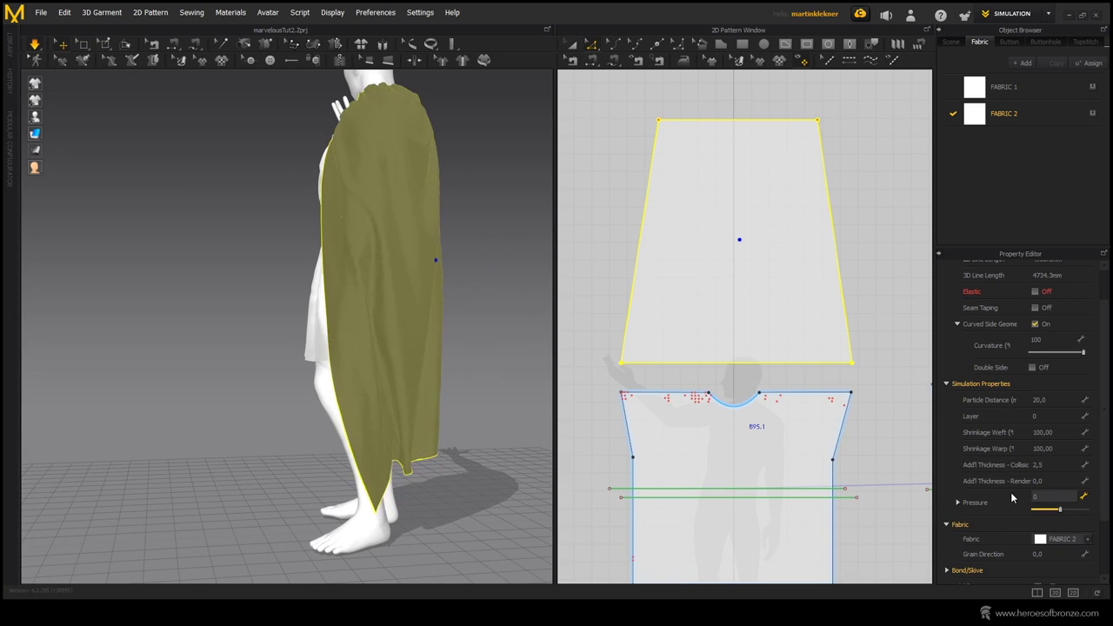
{"action": "type", "text": "10"}
{"action": "key", "text": "Return"}
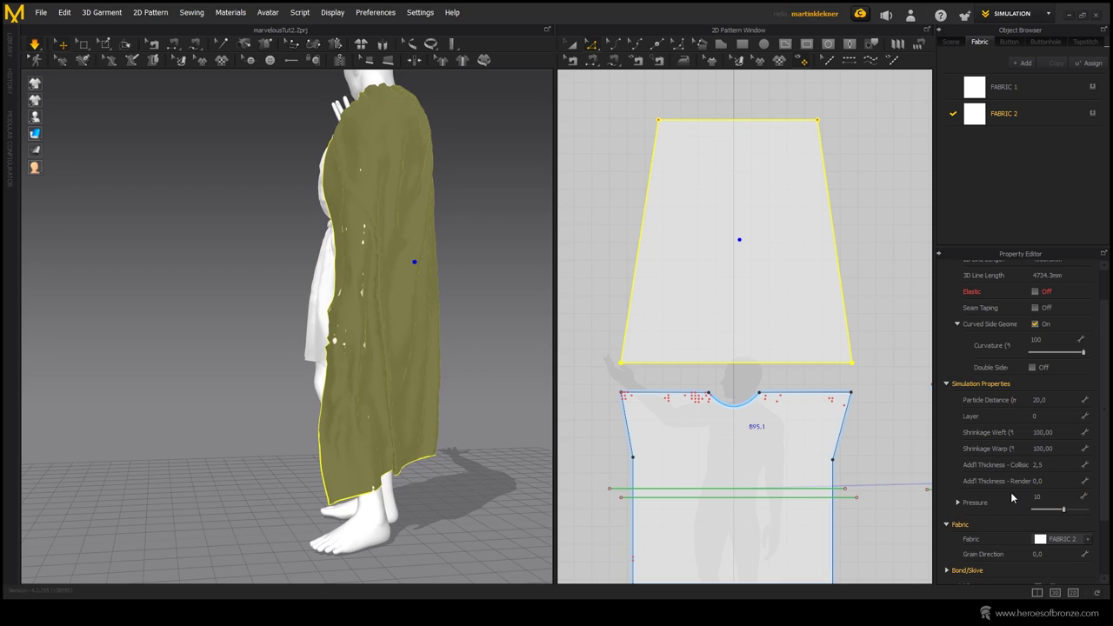
{"action": "left_click", "coordinate": [1009, 493]}
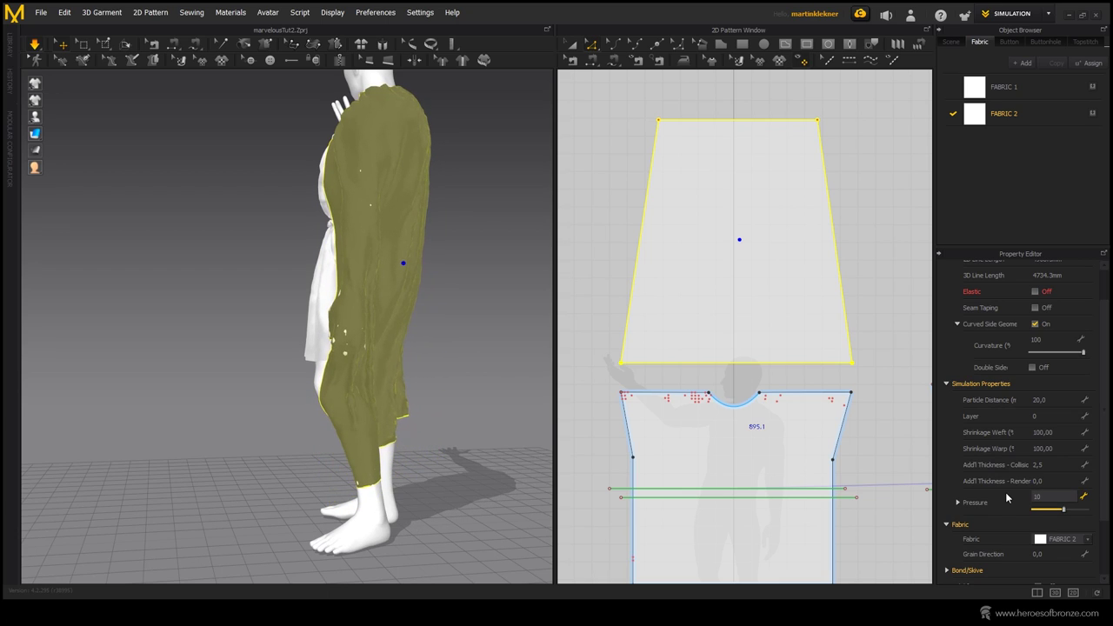
{"action": "key", "text": "Return"}
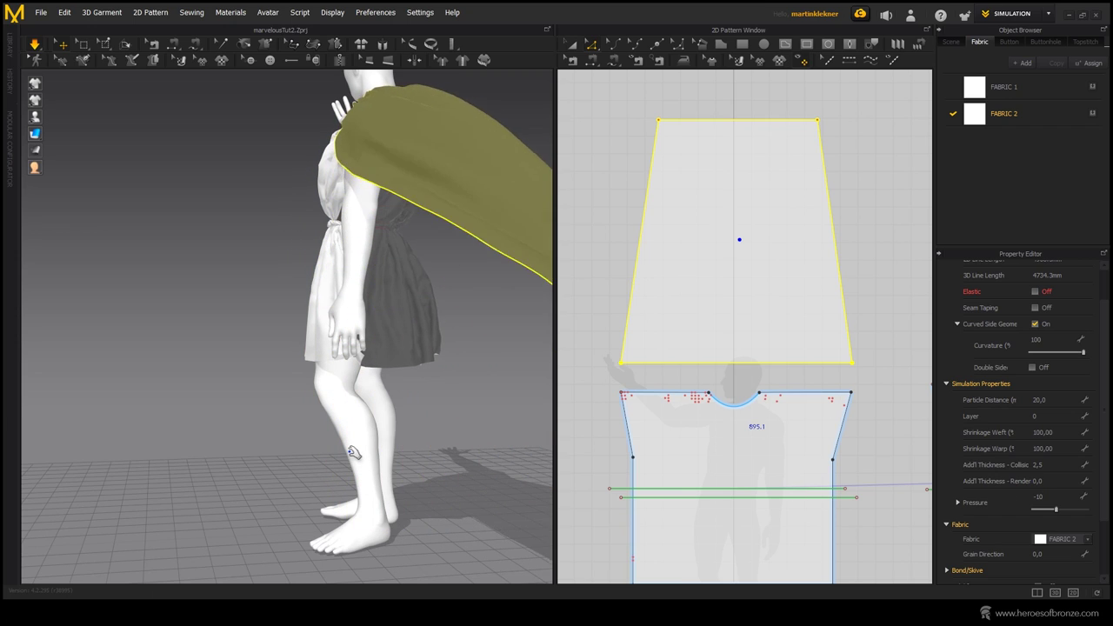
- Set the cloak's pressure to -1
{"action": "scroll", "coordinate": [341, 448], "scroll_direction": "down", "scroll_amount": 5}
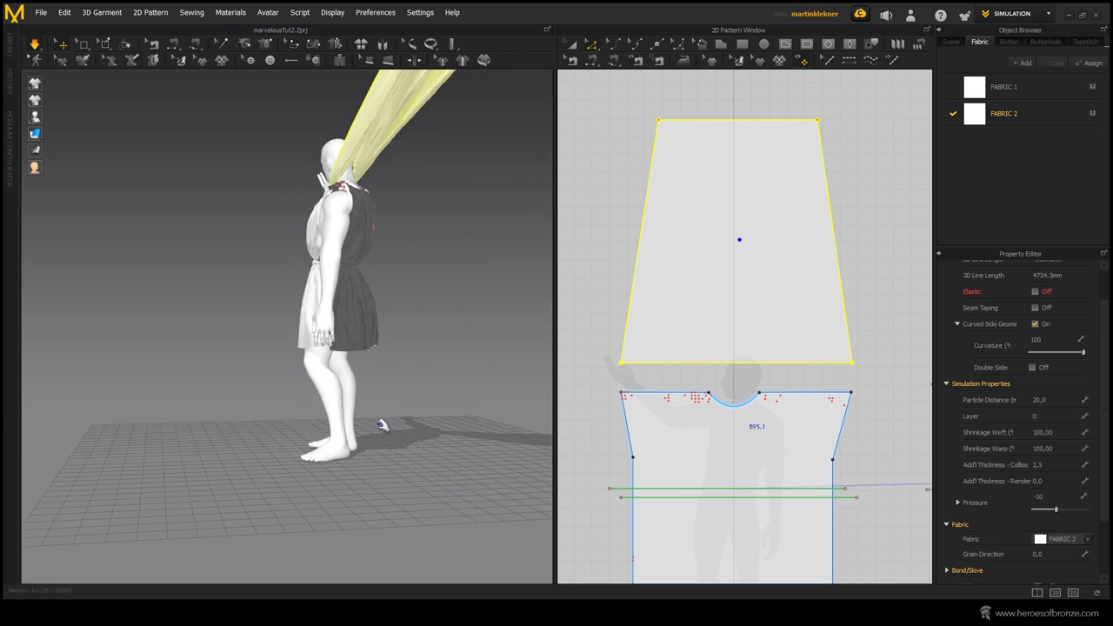
{"action": "left_click", "coordinate": [1049, 497]}
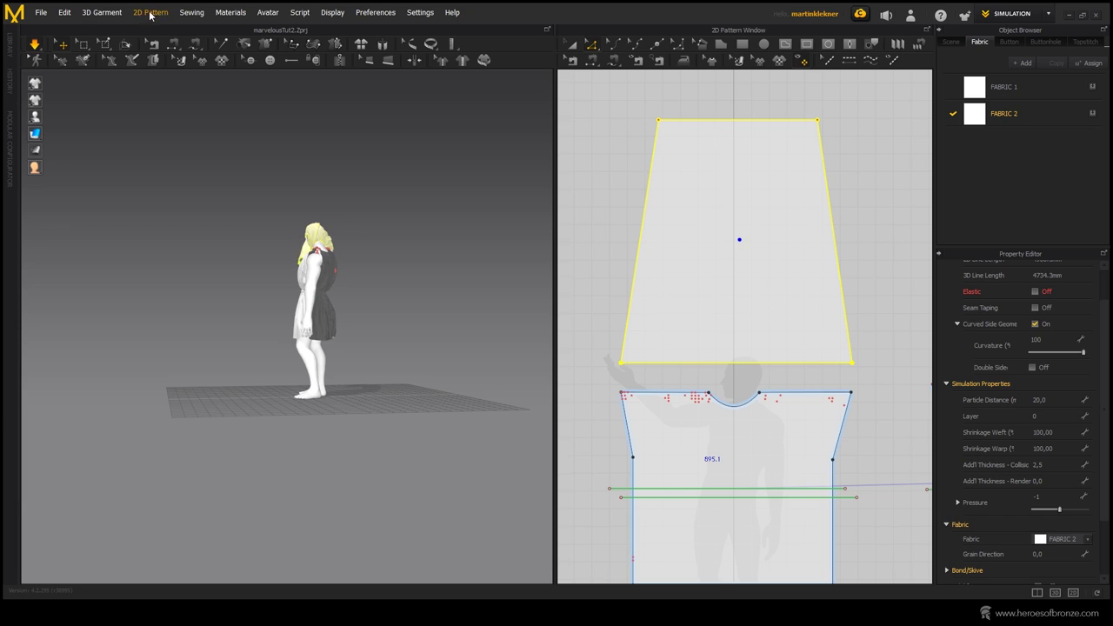
{"action": "left_click", "coordinate": [102, 12]}
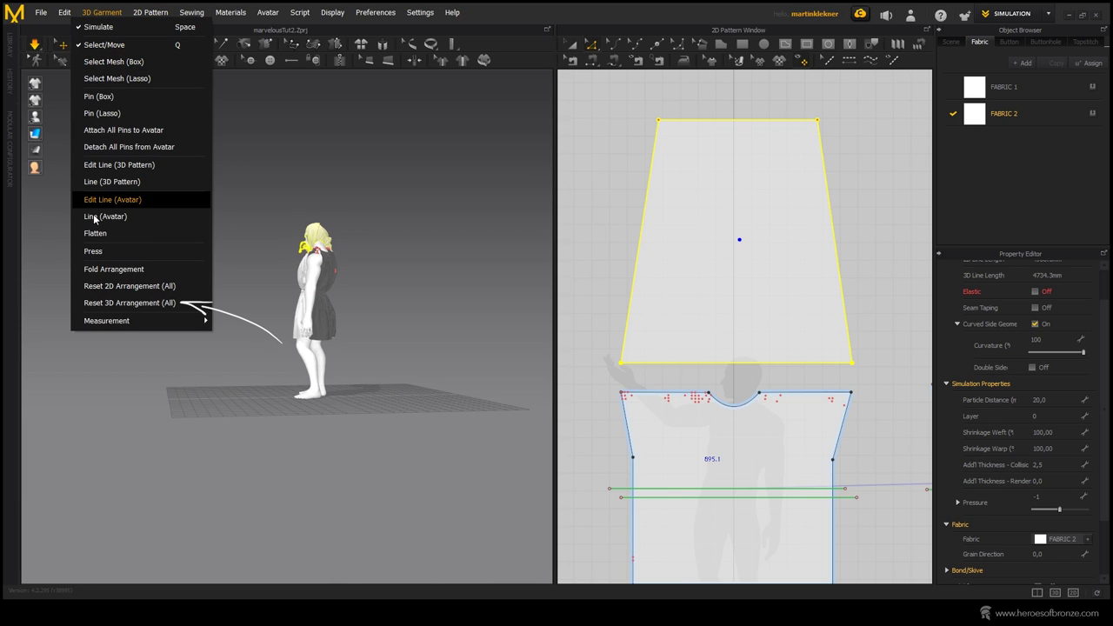
{"action": "left_click", "coordinate": [131, 302]}
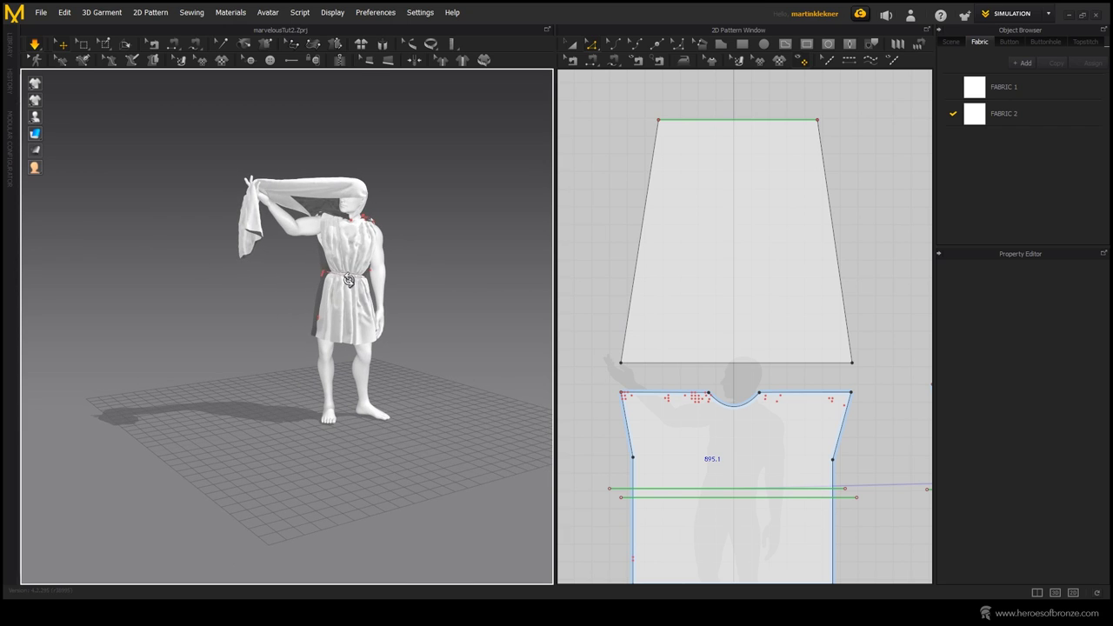
- Pull the tangled cloak off the avatar's head and raised arm so it falls behind the back
{"action": "right_click_drag", "start_coordinate": [269, 277], "coordinate": [200, 281]}
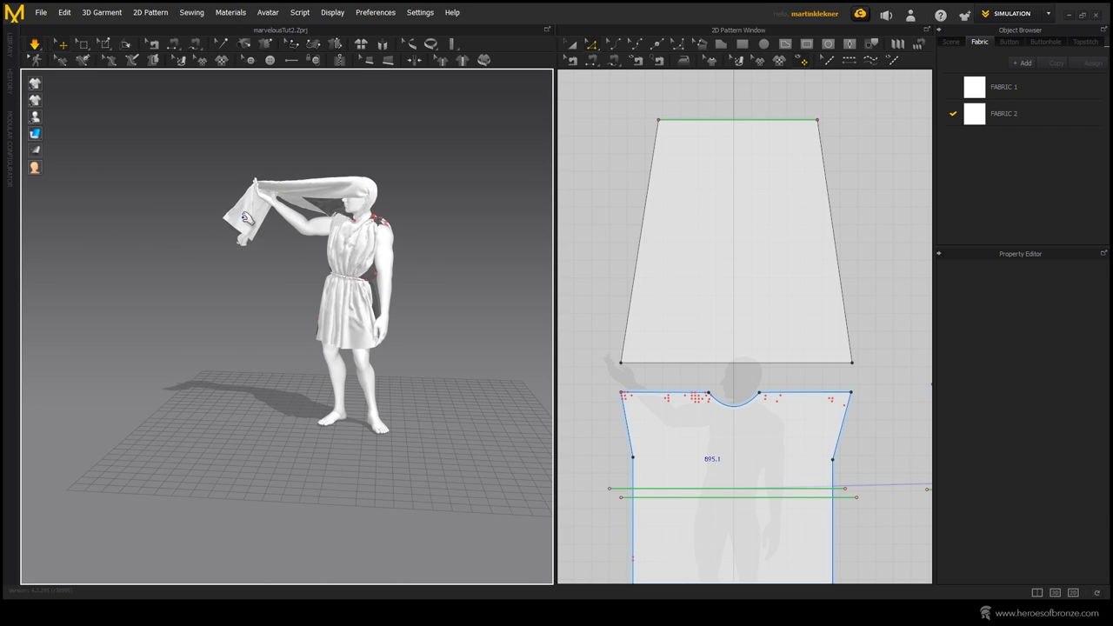
{"action": "left_click_drag", "start_coordinate": [244, 217], "coordinate": [712, 4]}
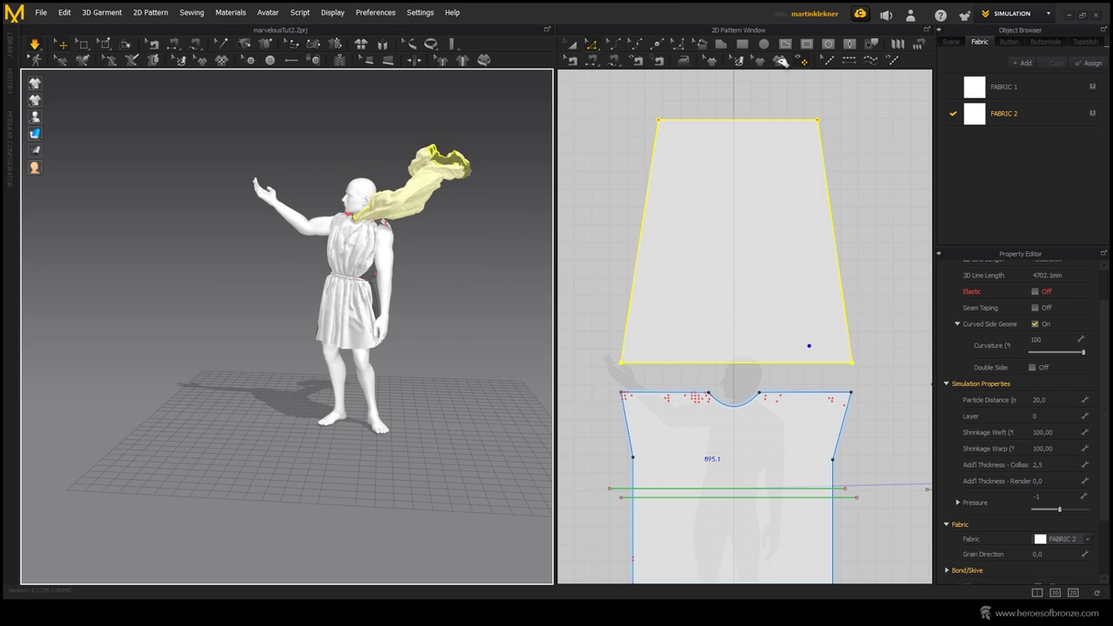
{"action": "left_click", "coordinate": [475, 301]}
{"action": "right_click_drag", "start_coordinate": [475, 363], "coordinate": [291, 370]}
{"action": "left_click_drag", "start_coordinate": [246, 357], "coordinate": [309, 443]}
{"action": "left_click", "coordinate": [129, 392]}
- Tug the bunched end of the cloak down and outward behind the avatar to unfold it
{"action": "right_click_drag", "start_coordinate": [130, 392], "coordinate": [266, 385]}
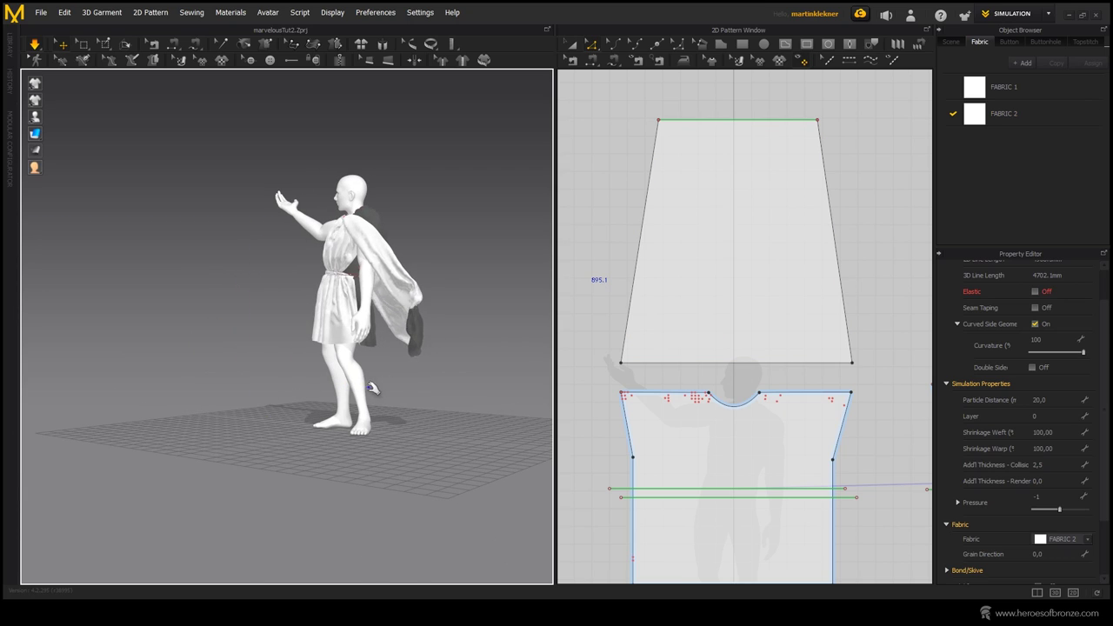
{"action": "right_click_drag", "start_coordinate": [382, 394], "coordinate": [379, 363]}
{"action": "left_click_drag", "start_coordinate": [379, 364], "coordinate": [428, 412]}
{"action": "left_click", "coordinate": [428, 412]}
{"action": "right_click_drag", "start_coordinate": [366, 398], "coordinate": [426, 365]}
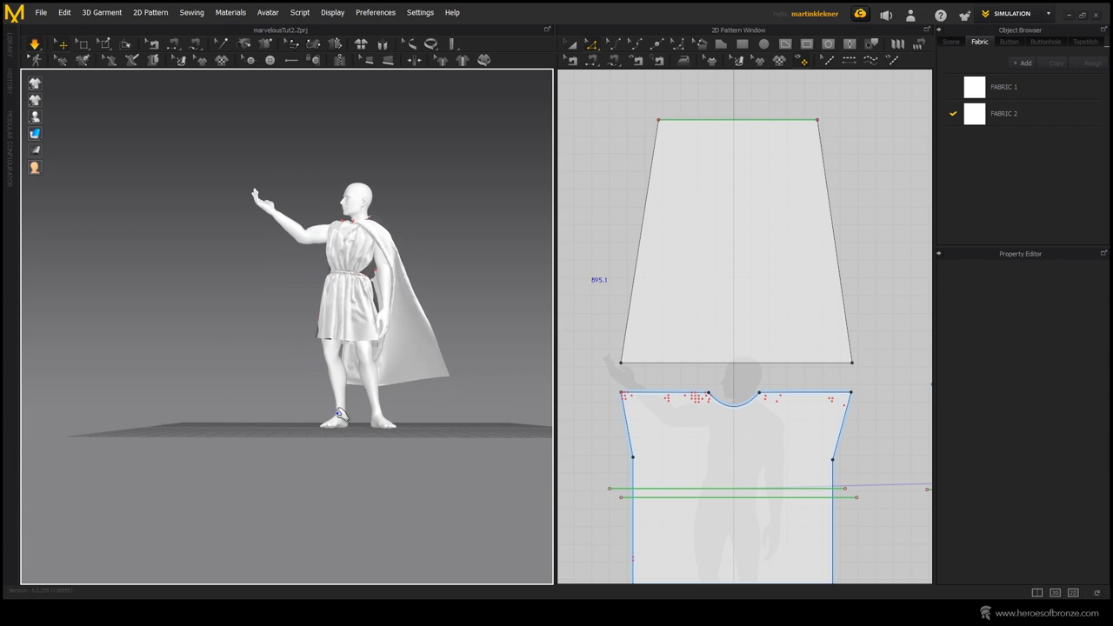
- Select the cloak and turn on Remesh (Beta) for it
{"action": "right_click_drag", "start_coordinate": [474, 302], "coordinate": [460, 261]}
{"action": "right_click_drag", "start_coordinate": [460, 306], "coordinate": [339, 343]}
{"action": "left_click", "coordinate": [339, 343]}
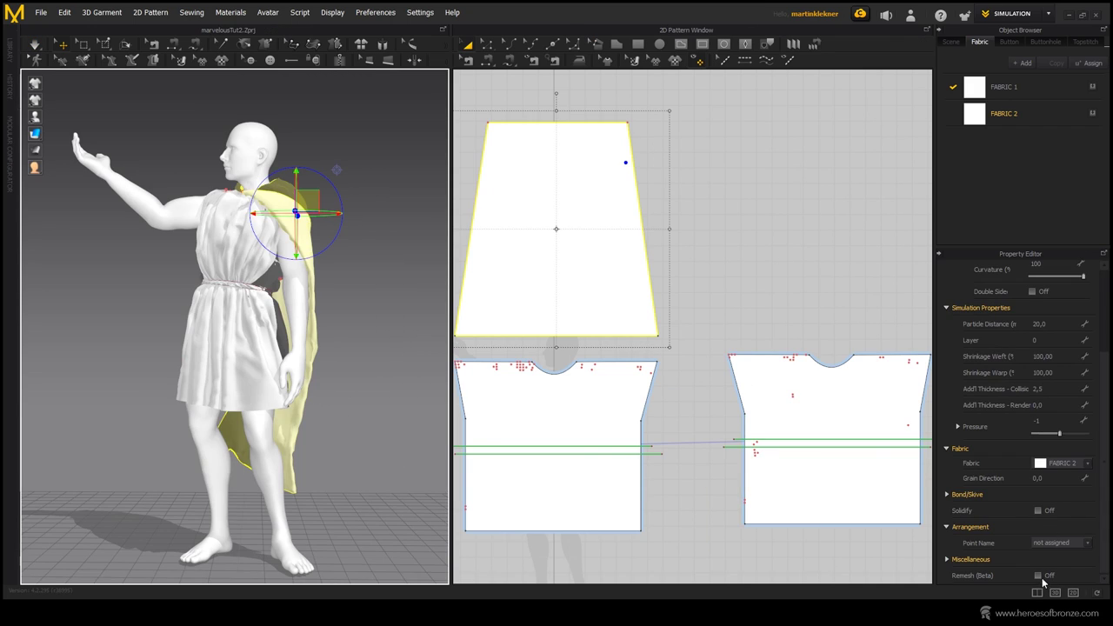
{"action": "left_click", "coordinate": [1037, 576]}
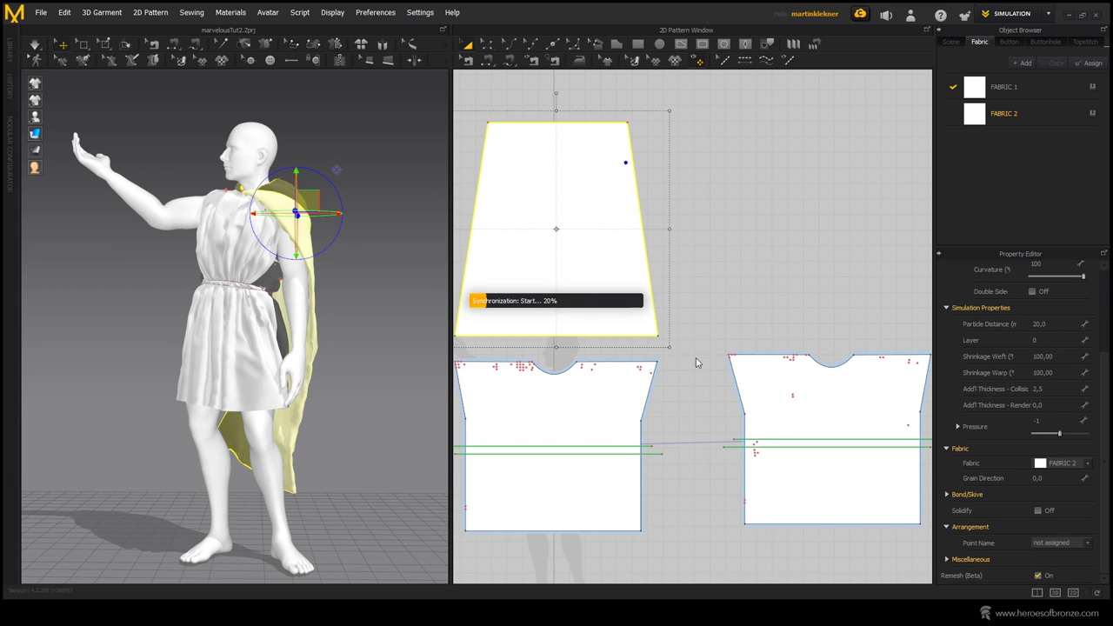
- Turn on Remesh (Beta) for the tunic's front and back patterns
{"action": "left_click", "coordinate": [217, 262]}
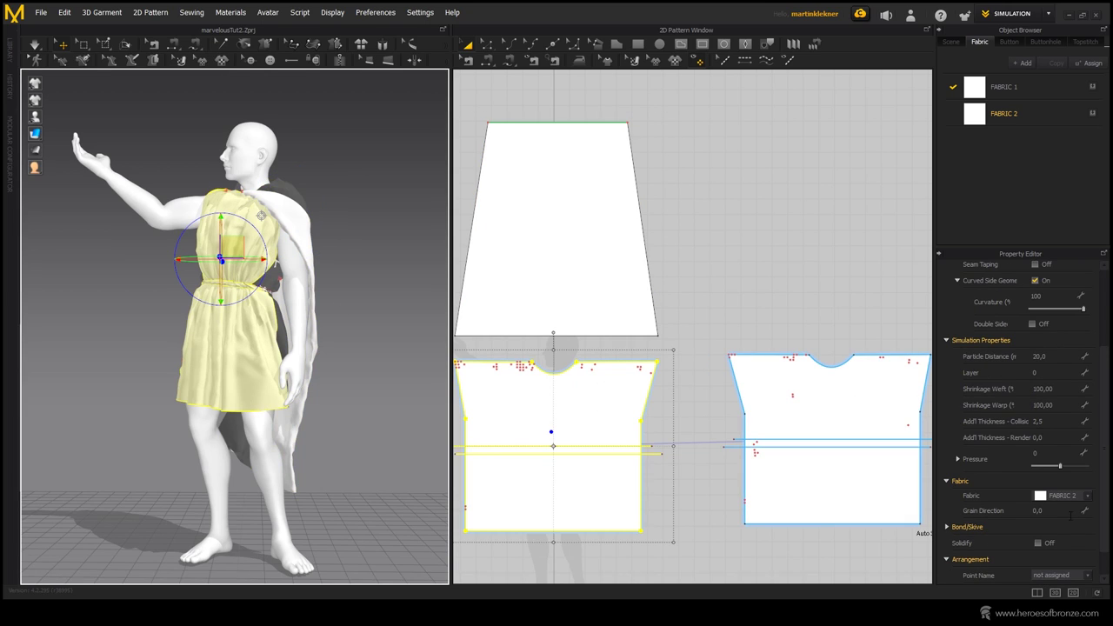
{"action": "left_click", "coordinate": [1037, 576]}
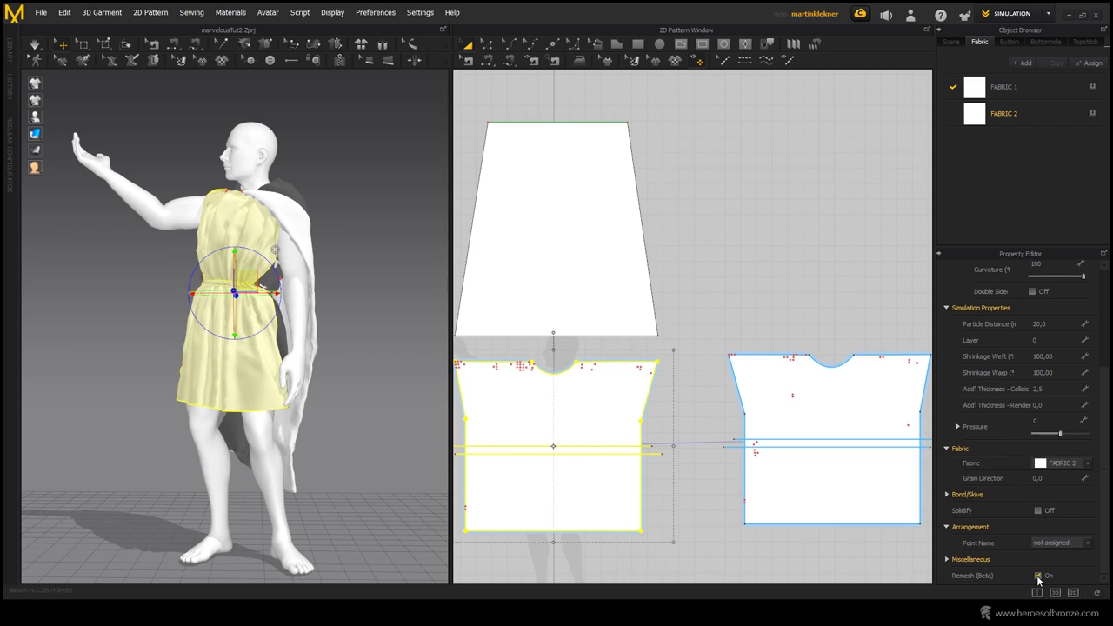
{"action": "left_click", "coordinate": [271, 279]}
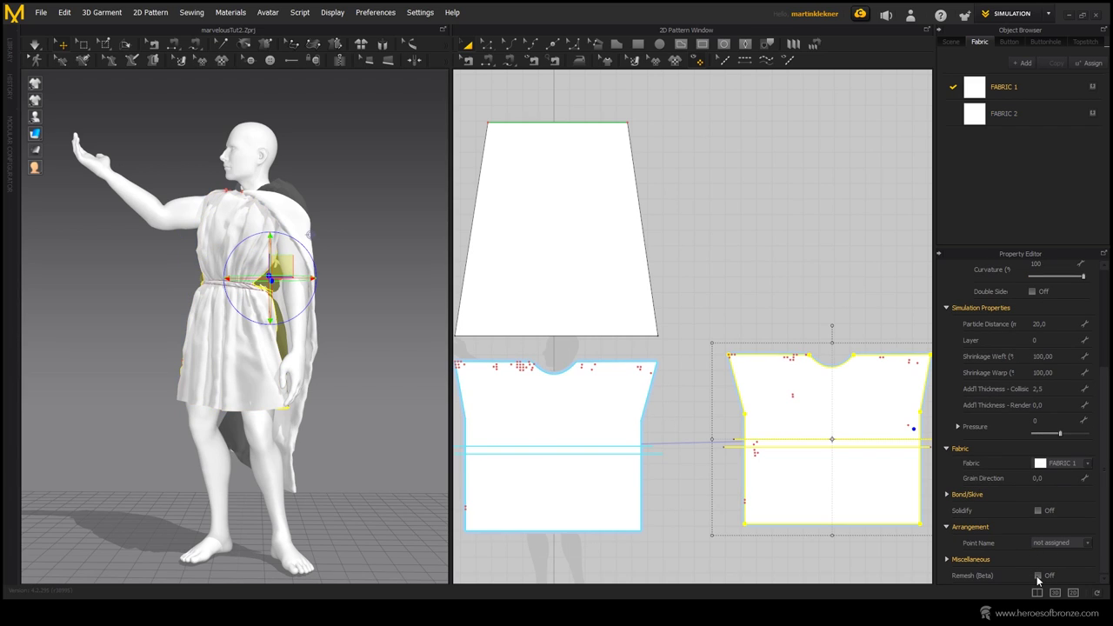
{"action": "left_click", "coordinate": [369, 244]}
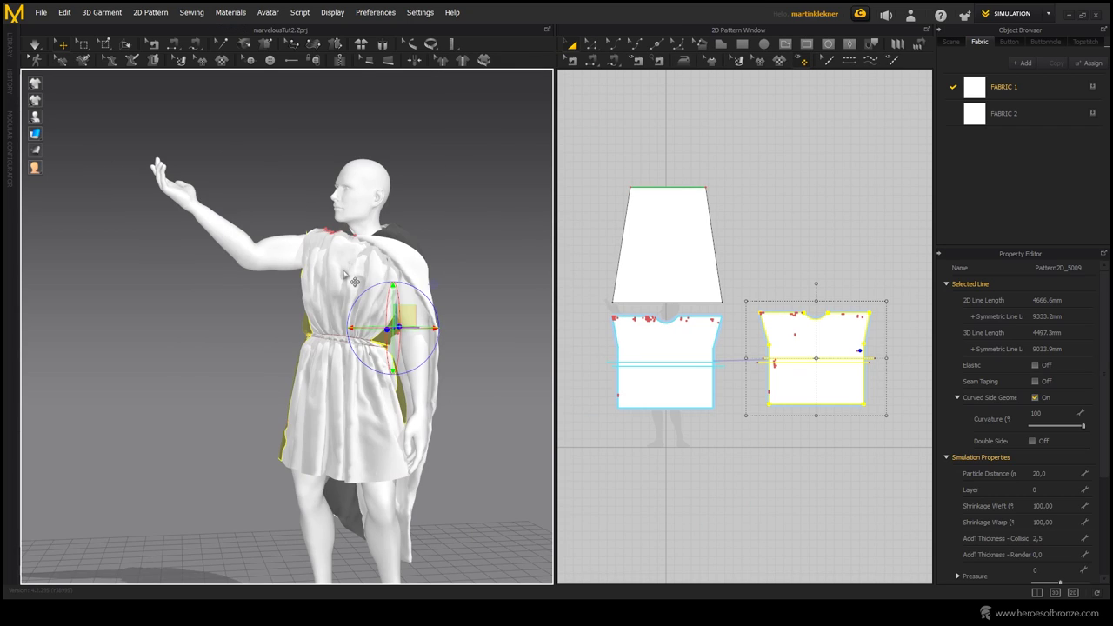
- Select every garment pattern and export the selection as OBJ with 2 added to the file name, reaching the Export OBJ options
{"action": "key", "text": "ctrl+a"}
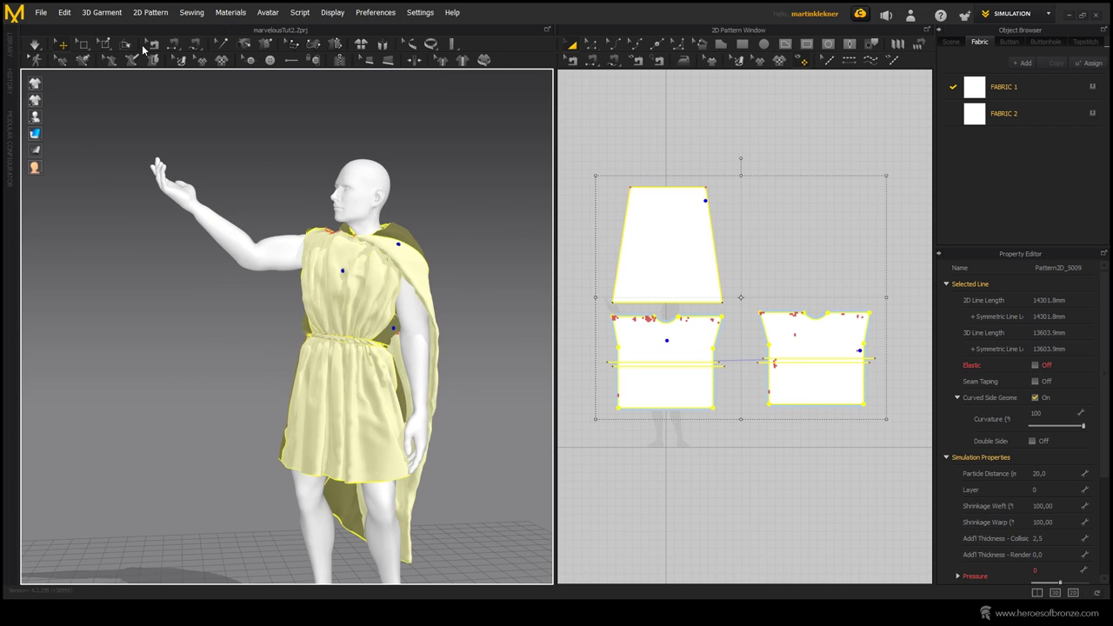
{"action": "left_click", "coordinate": [40, 13]}
{"action": "mouse_move", "coordinate": [54, 166]}
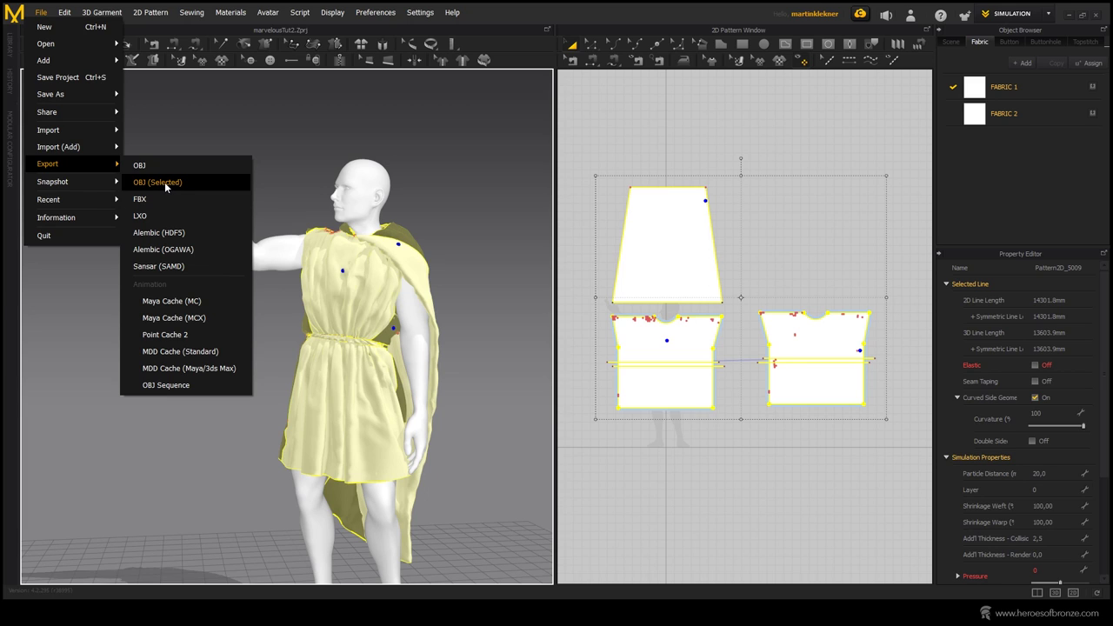
{"action": "left_click", "coordinate": [166, 185]}
{"action": "left_click", "coordinate": [516, 174]}
{"action": "left_click", "coordinate": [206, 257]}
{"action": "type", "text": "2"}
{"action": "key", "text": "Return"}
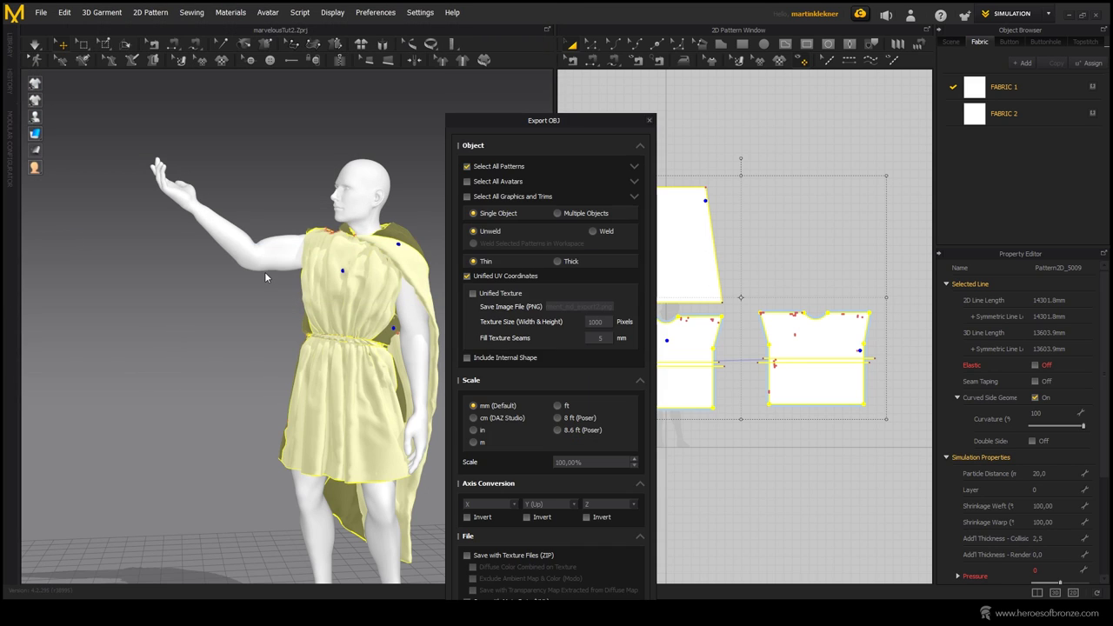
{"action": "left_click_drag", "start_coordinate": [558, 126], "coordinate": [558, 55]}
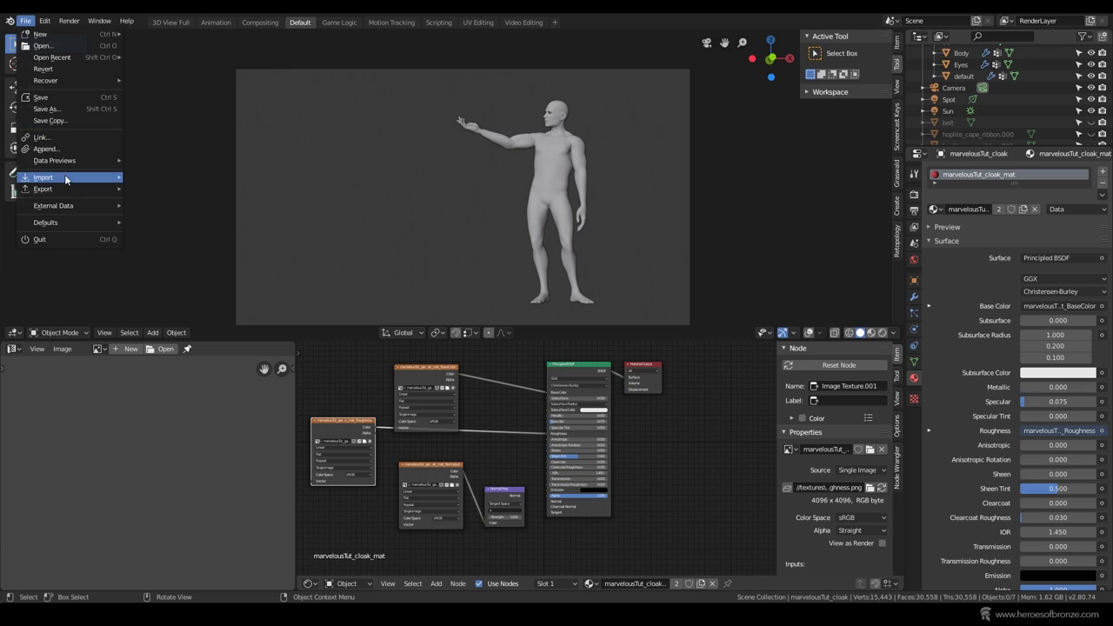
- Switch to Blender and import marvelousTut_garment_md_export.obj into the character scene
{"action": "mouse_move", "coordinate": [65, 179]}
{"action": "left_click", "coordinate": [174, 237]}
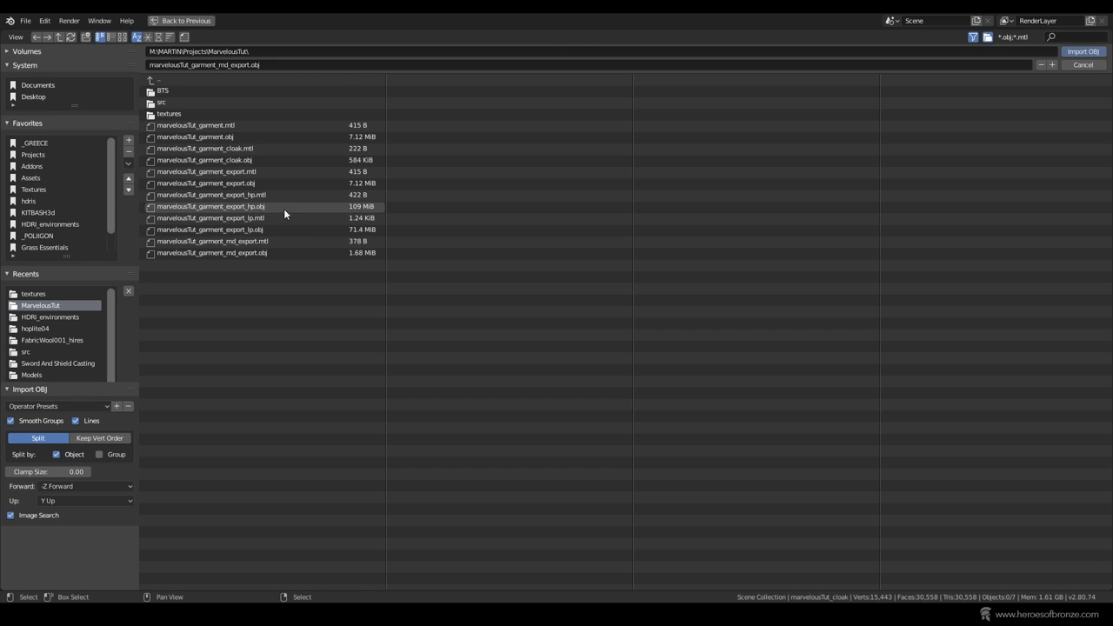
{"action": "double_click", "coordinate": [267, 255]}
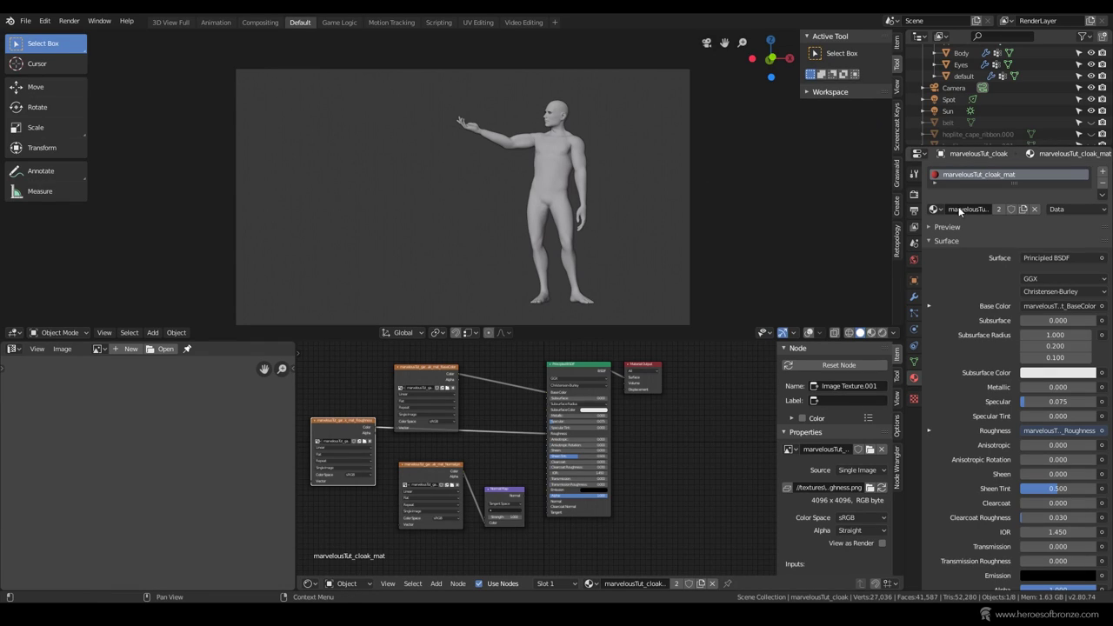
- Set the imported garment's scale to 0.1 on all three axes so it fits the character
{"action": "left_click", "coordinate": [913, 280]}
{"action": "scroll", "coordinate": [540, 161], "scroll_direction": "down", "scroll_amount": 4}
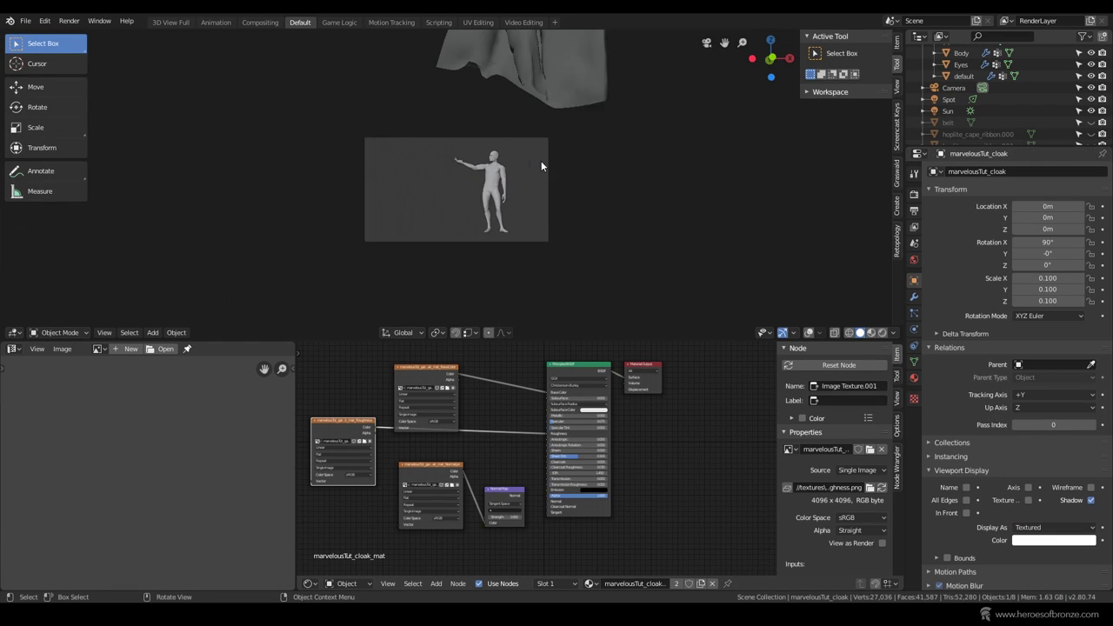
{"action": "scroll", "coordinate": [1026, 129], "scroll_direction": "down", "scroll_amount": 3}
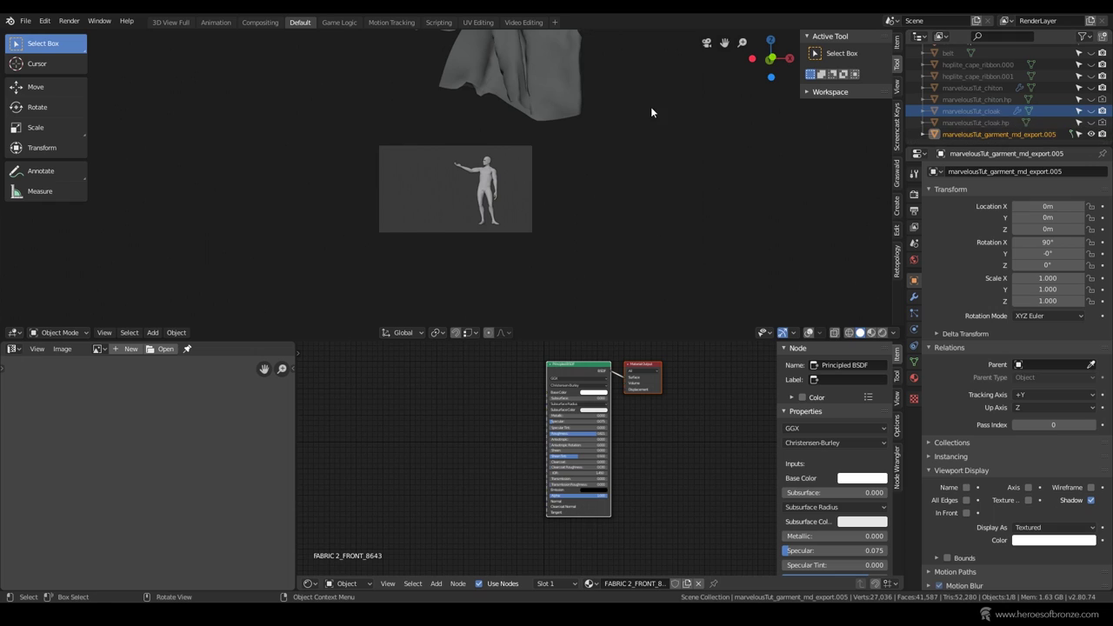
{"action": "key", "text": "s"}
{"action": "left_click", "coordinate": [540, 210]}
{"action": "left_click_drag", "start_coordinate": [1048, 278], "coordinate": [1048, 301]}
{"action": "type", "text": ".1"}
{"action": "key", "text": "Return"}
{"action": "scroll", "coordinate": [501, 161], "scroll_direction": "up", "scroll_amount": 8}
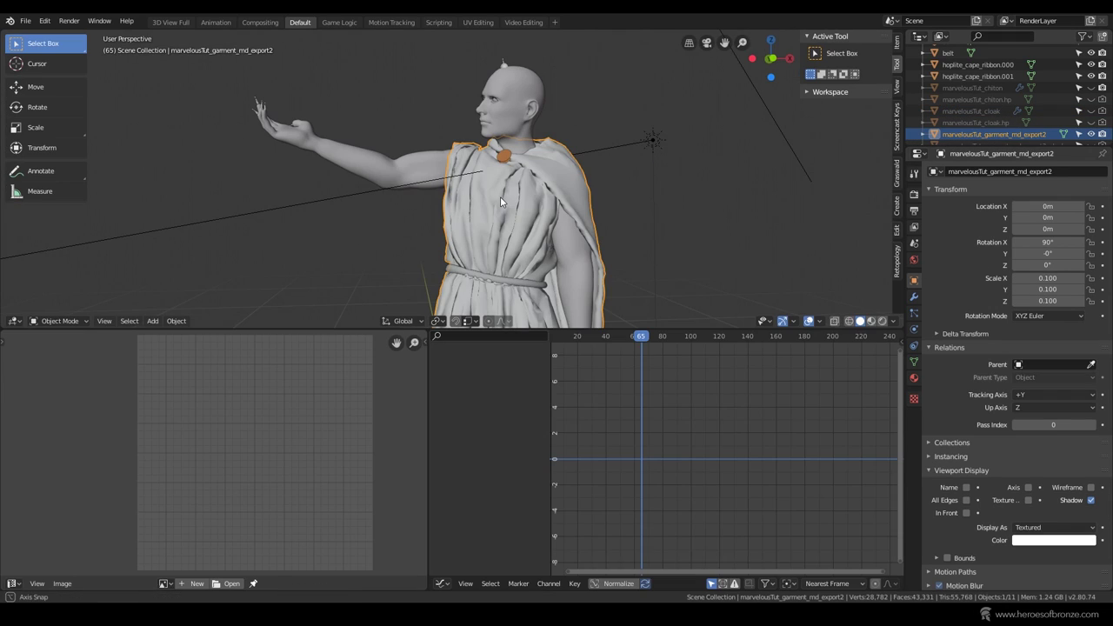
- Open the garment mesh in Edit Mode and add a level 2 subdivision modifier to the garment
{"action": "key", "text": "Tab"}
{"action": "left_click", "coordinate": [211, 321]}
{"action": "mouse_move", "coordinate": [261, 152]}
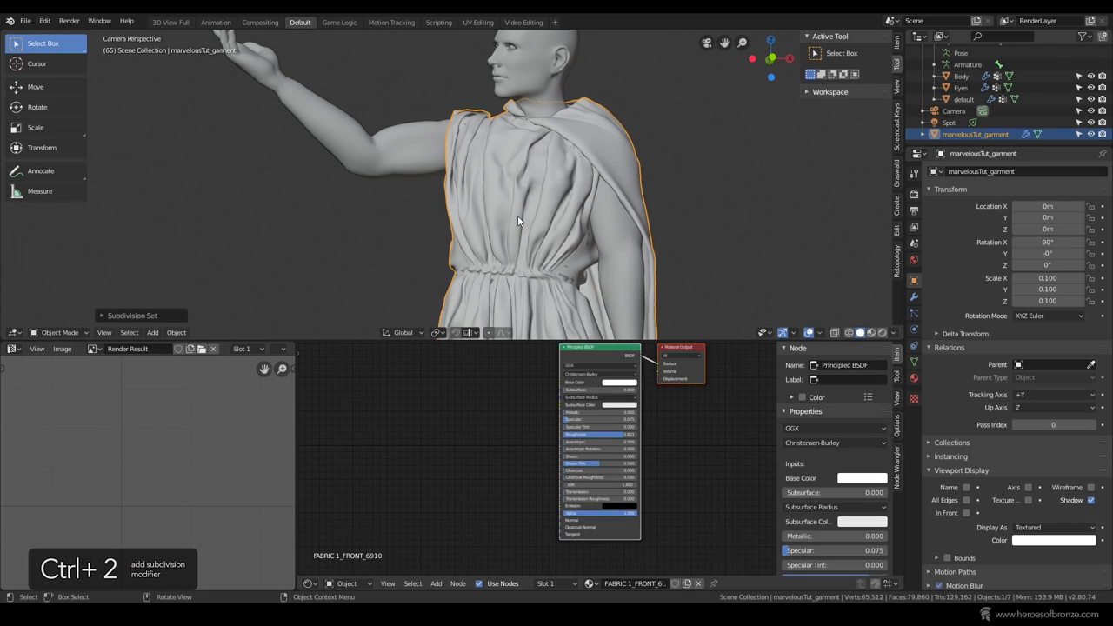
{"action": "scroll", "coordinate": [517, 216], "scroll_direction": "down", "scroll_amount": 6}
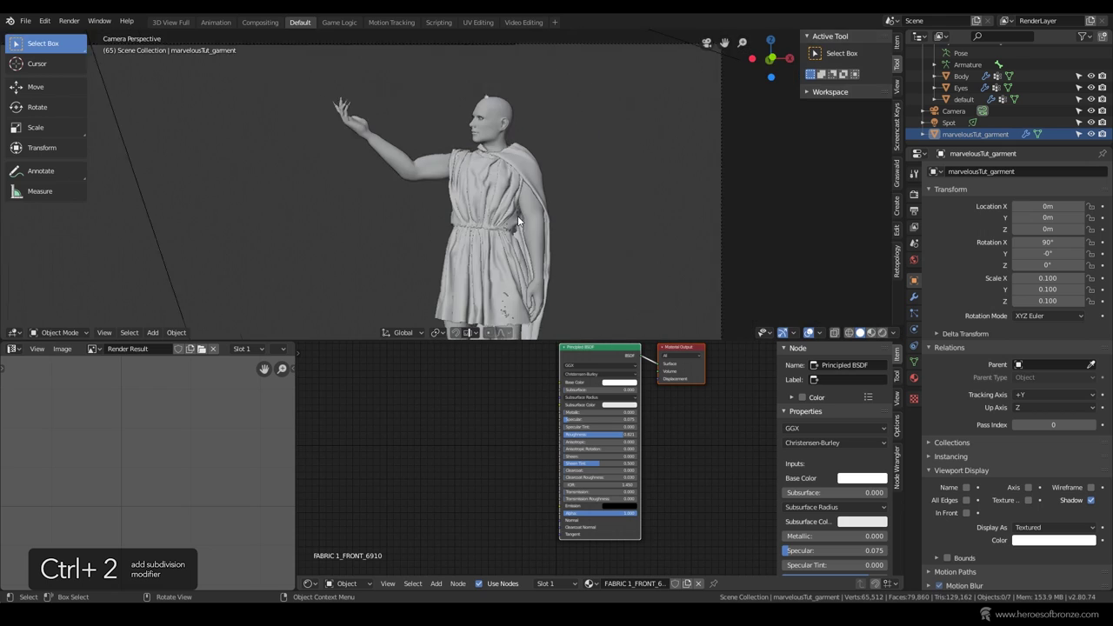
{"action": "scroll", "coordinate": [520, 252], "scroll_direction": "up", "scroll_amount": 8}
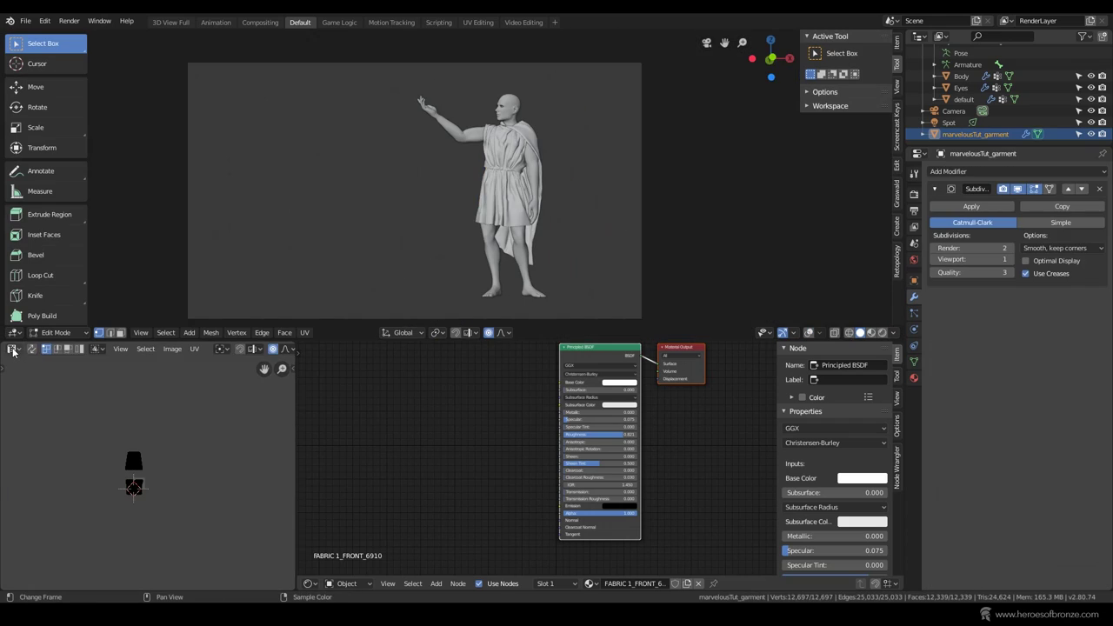
- Show the garment's UV layout in the UV Editor with viewport overlays on, and pack its UV islands
{"action": "left_click", "coordinate": [14, 349]}
{"action": "left_click", "coordinate": [33, 417]}
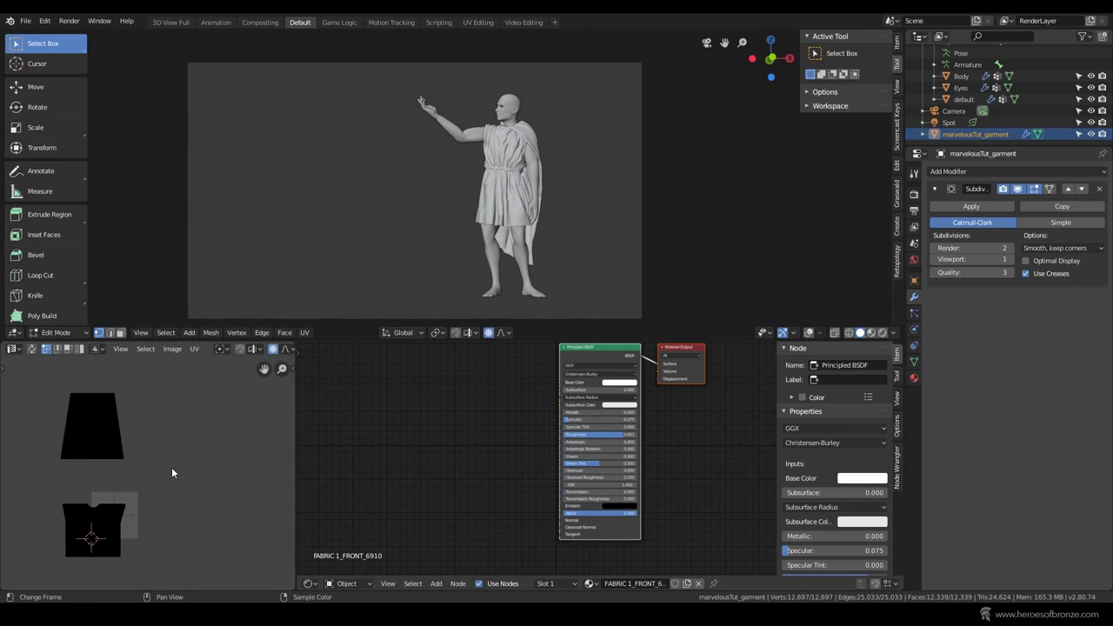
{"action": "left_click", "coordinate": [808, 332]}
{"action": "scroll", "coordinate": [514, 175], "scroll_direction": "up", "scroll_amount": 5}
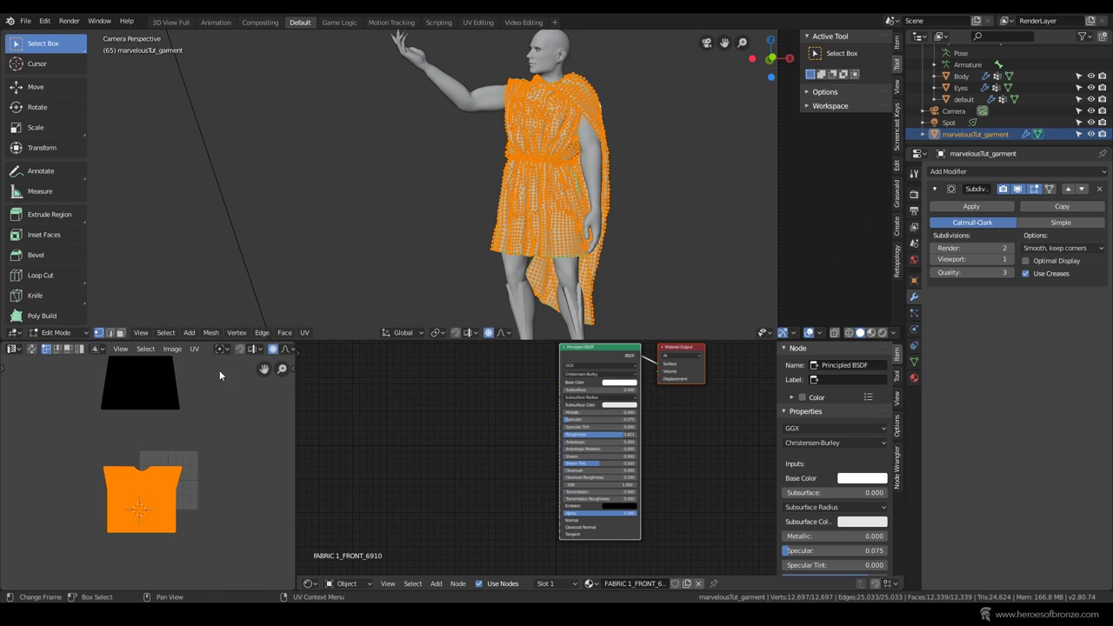
{"action": "left_click", "coordinate": [197, 349]}
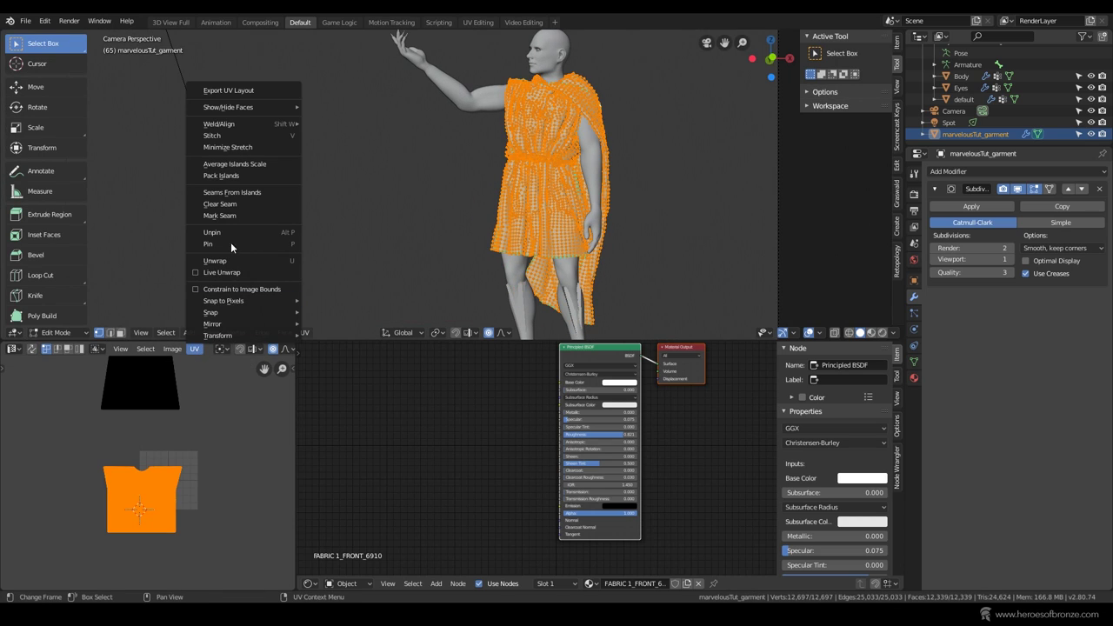
{"action": "left_click", "coordinate": [244, 176]}
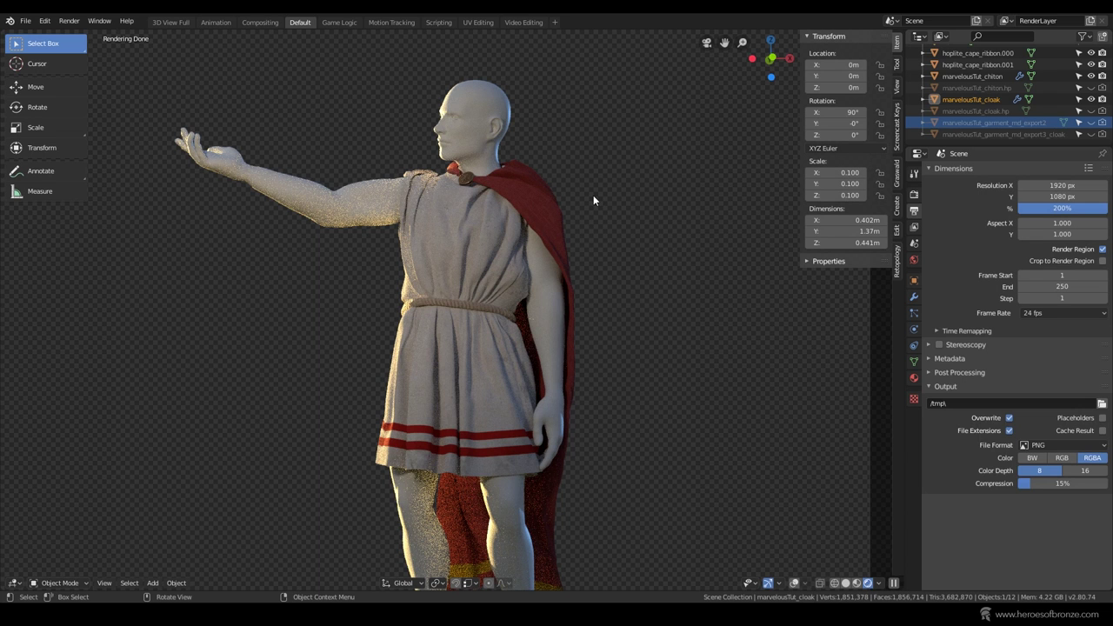
- Examine the rendered tunic and red cloak on the character from different angles
{"action": "middle_click_drag", "start_coordinate": [593, 194], "coordinate": [555, 199]}
{"action": "scroll", "coordinate": [556, 198], "scroll_direction": "up", "scroll_amount": 6}
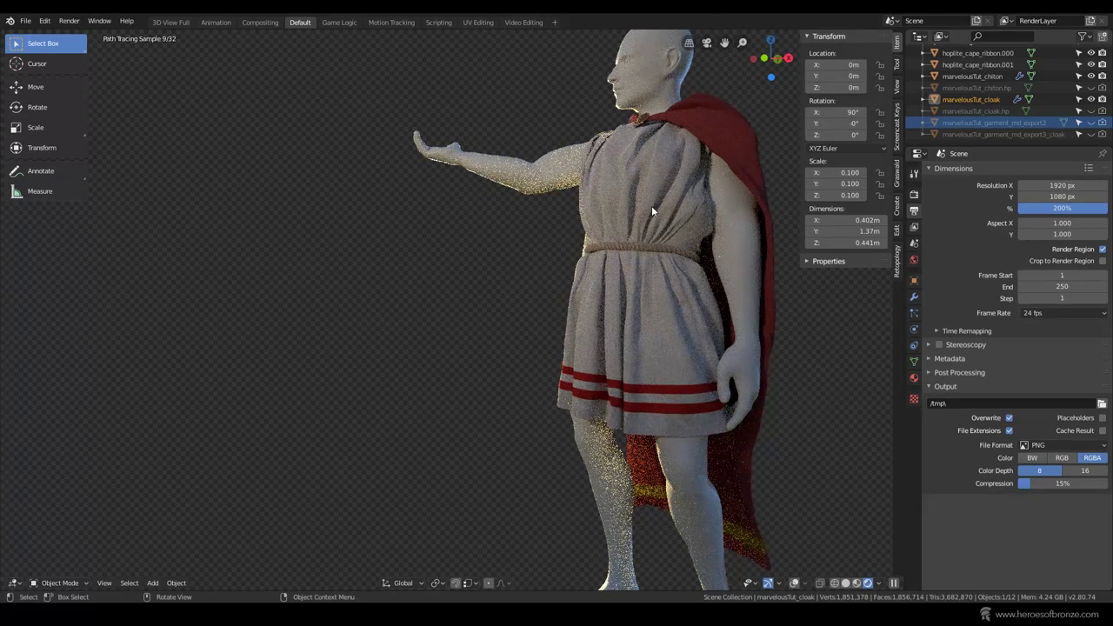
{"action": "middle_click_drag", "start_coordinate": [659, 206], "coordinate": [475, 253]}
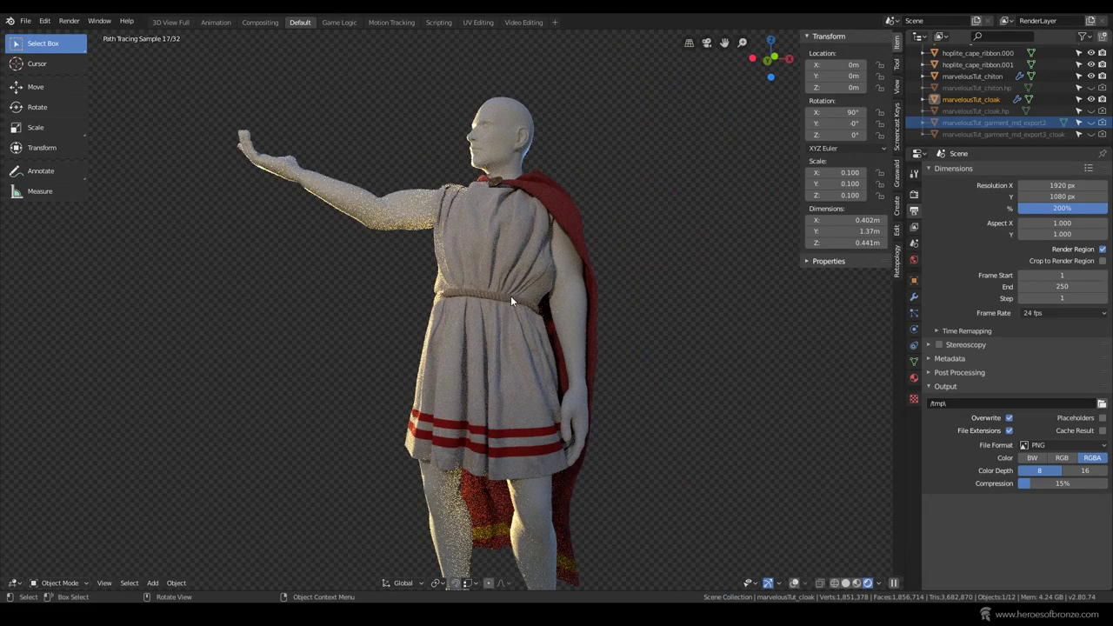